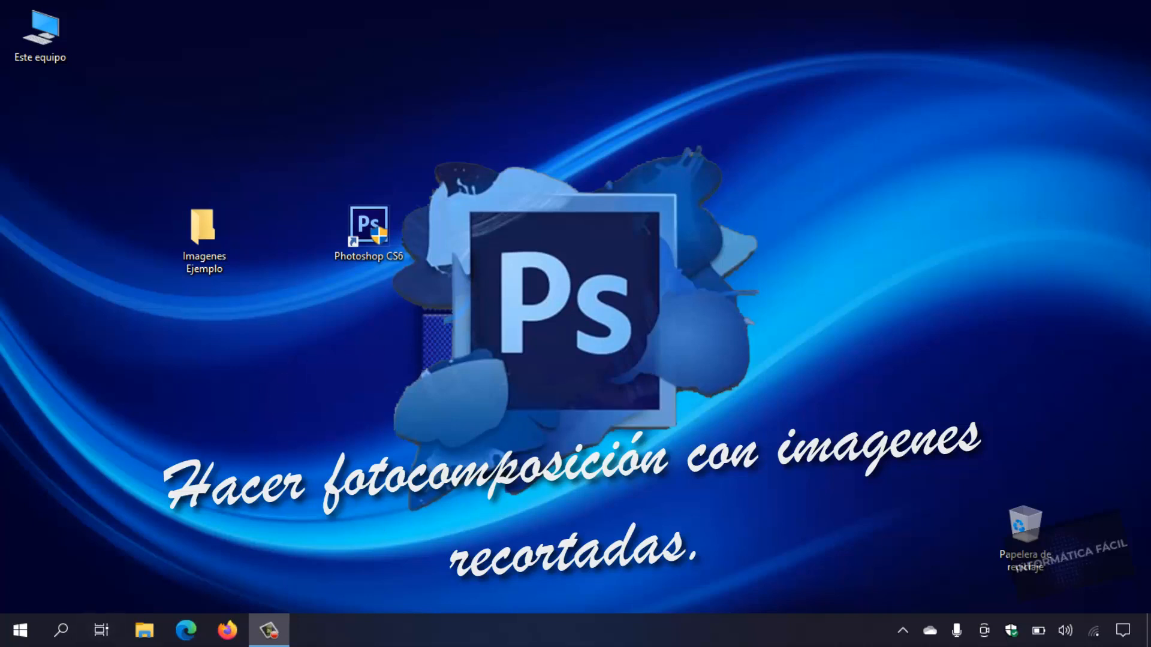
Launch Photoshop CS6 and open imagen2.jpg from the Imagenes Ejemplo folder on the desktop.
double_click(373, 230)
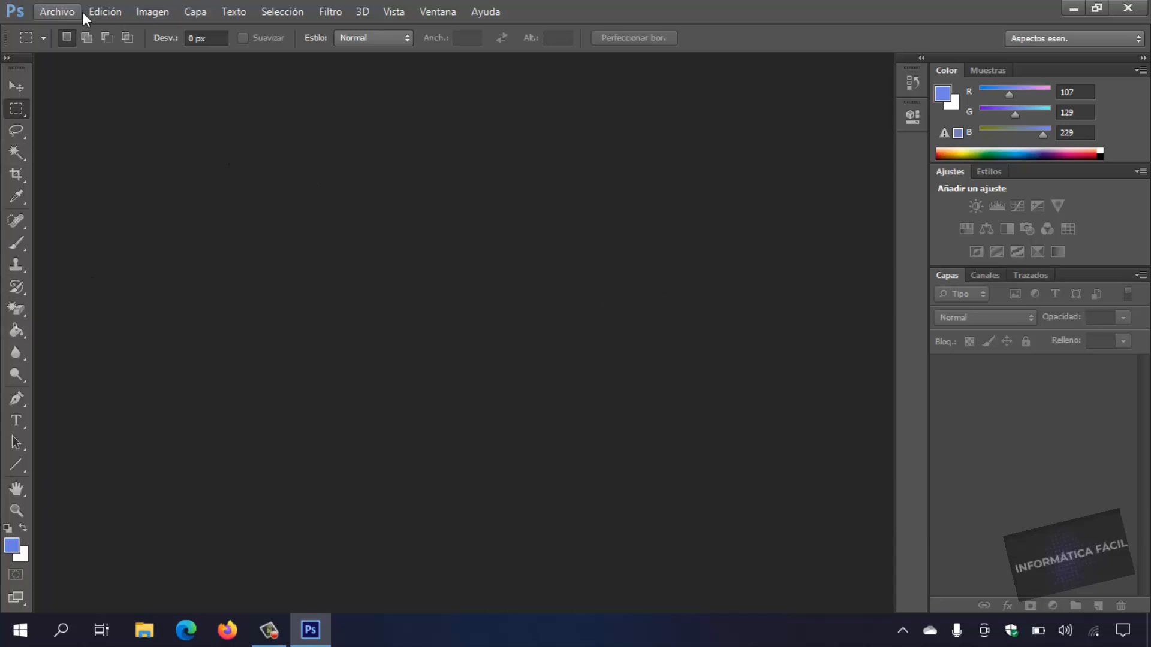
click(64, 12)
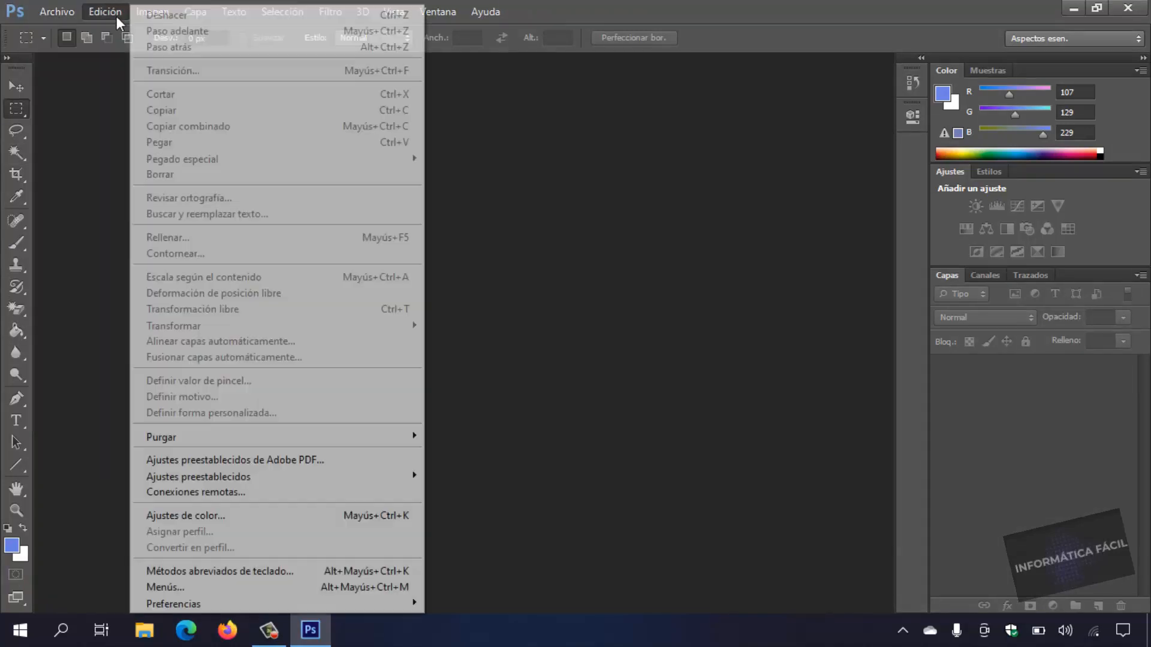
click(317, 353)
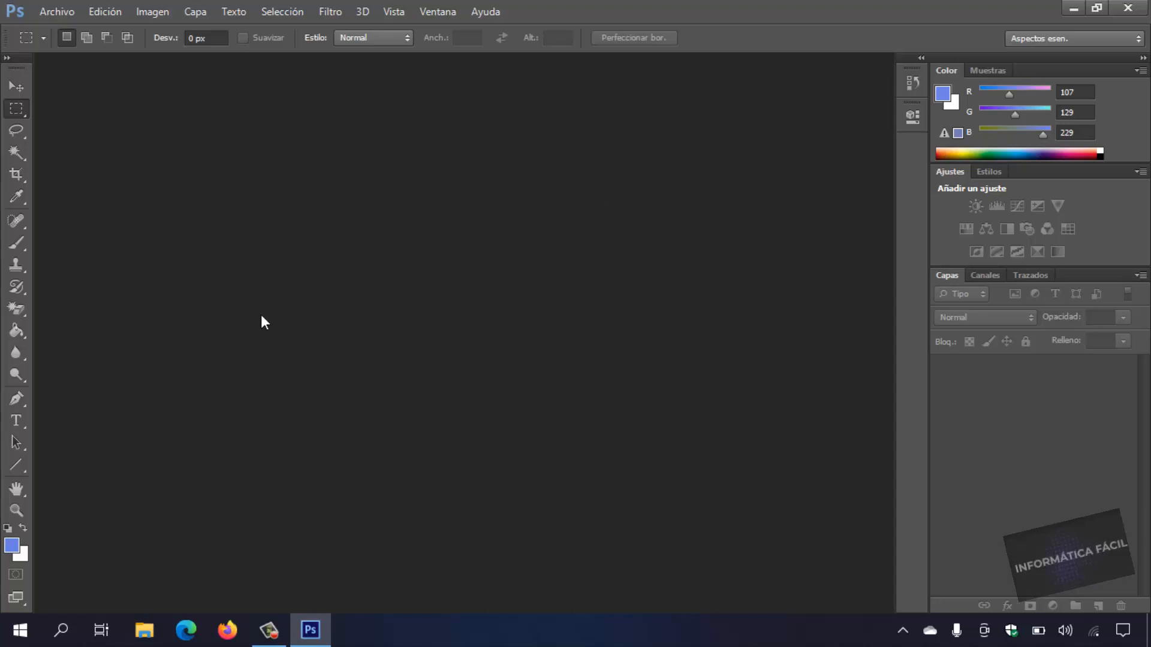
click(67, 14)
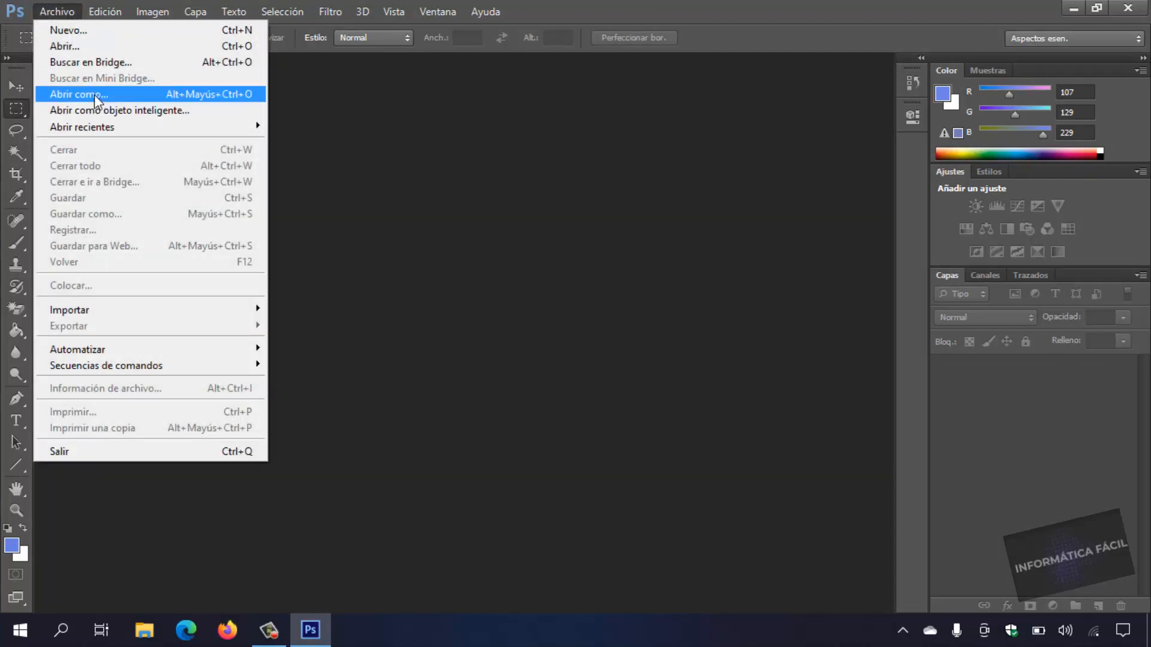
click(66, 46)
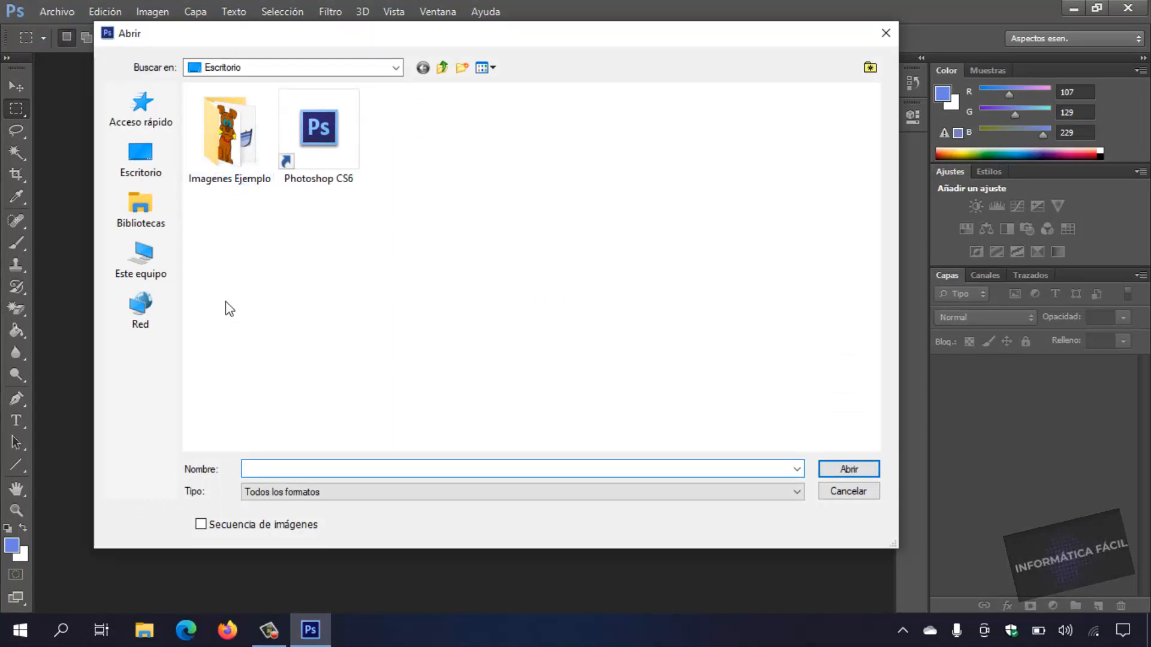
double_click(228, 157)
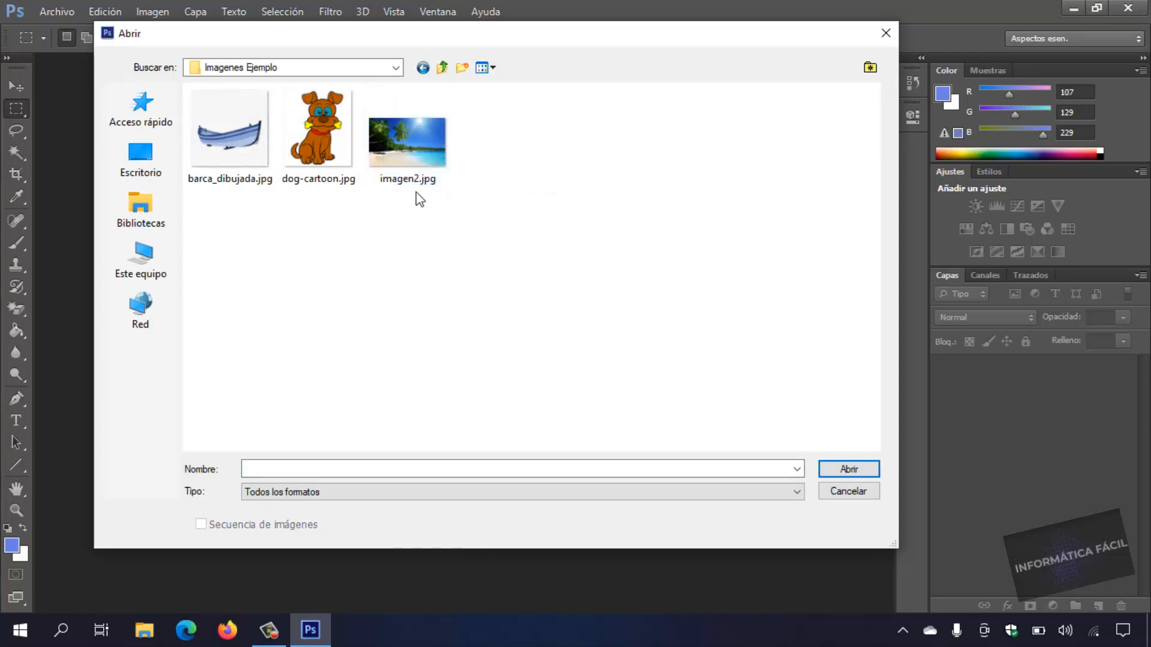
double_click(408, 155)
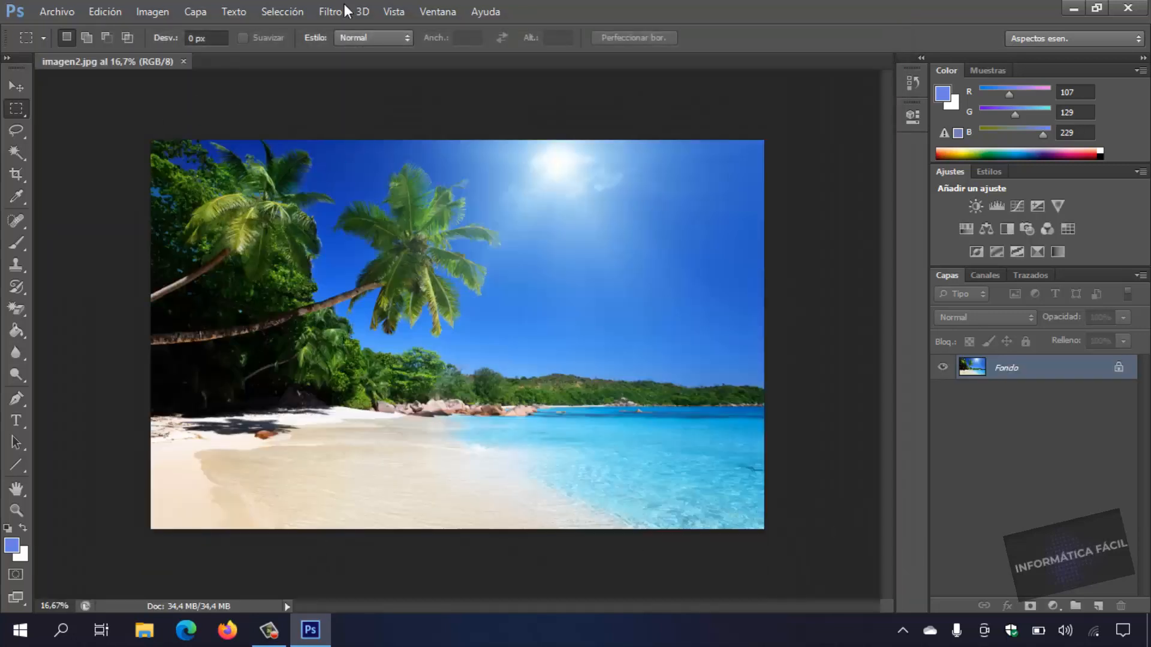
Open dog-cartoon.jpg and barca_dibujada.jpg from the Imagenes Ejemplo folder as separate documents.
click(60, 12)
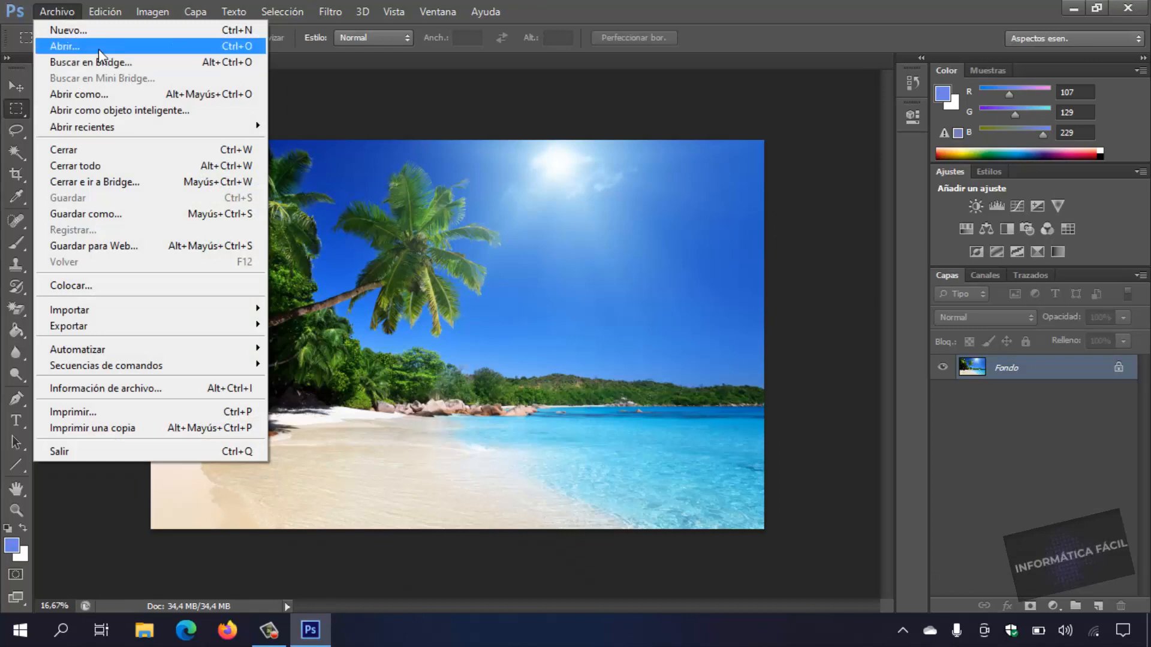
click(77, 46)
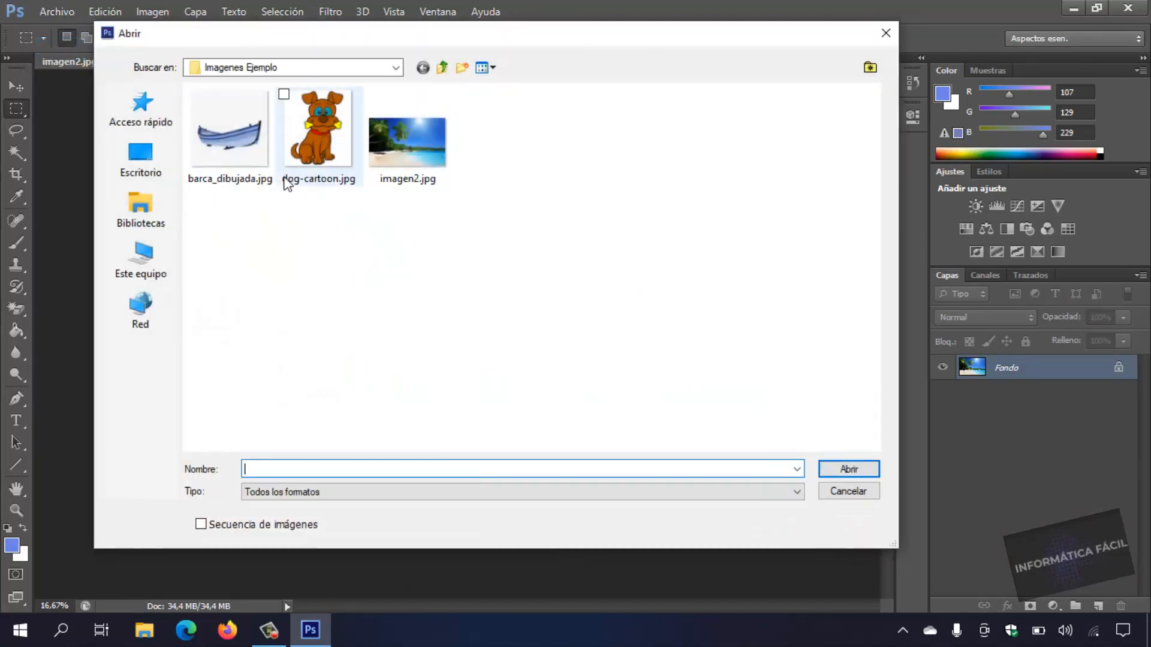
double_click(311, 134)
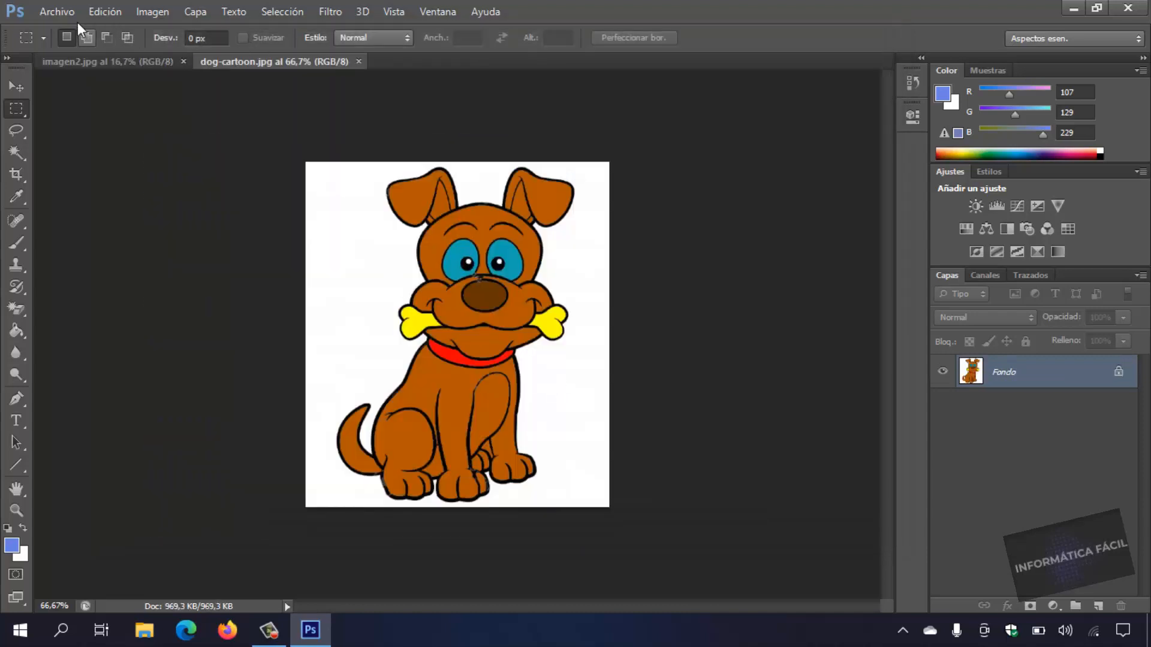
click(57, 11)
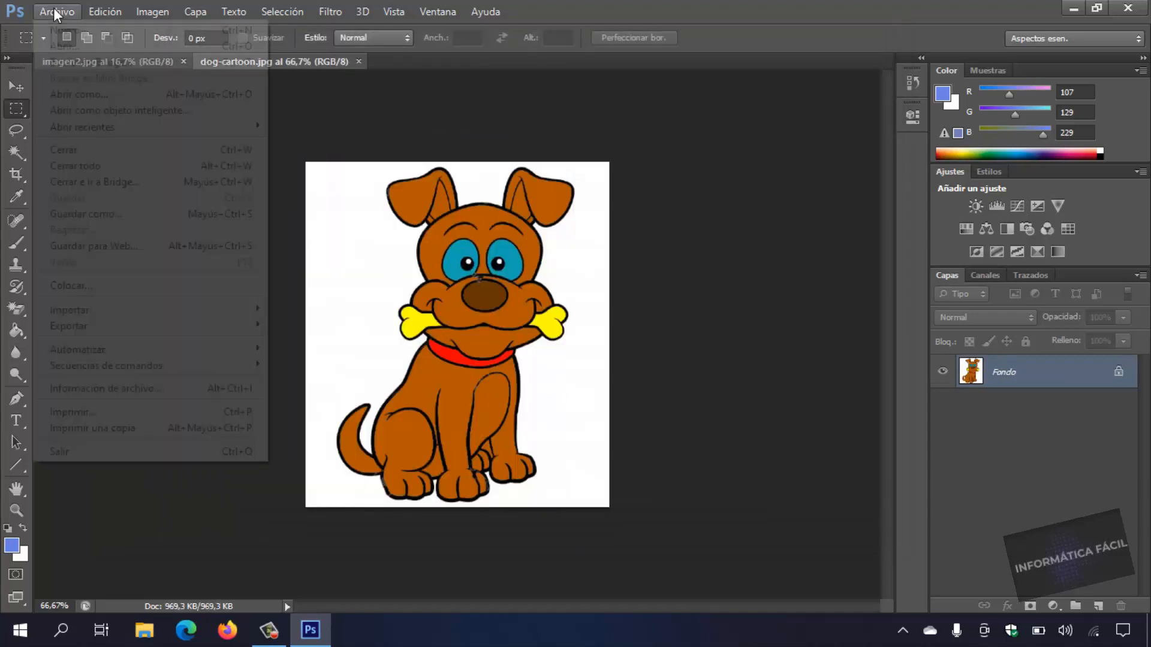
click(63, 44)
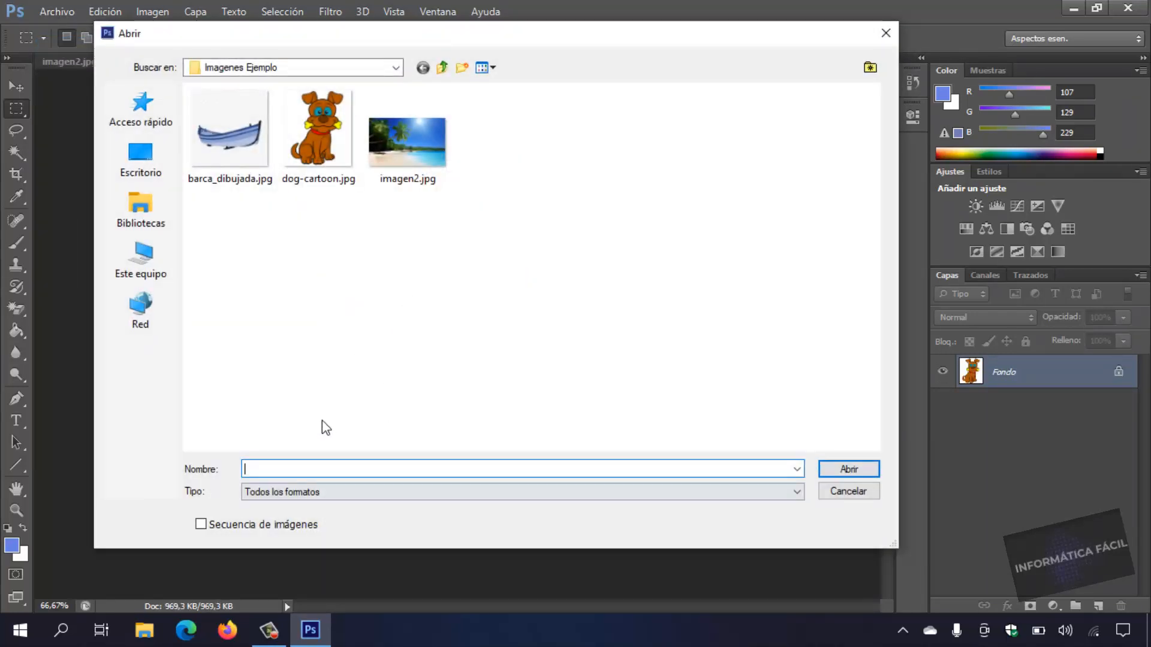
click(222, 160)
double_click(222, 160)
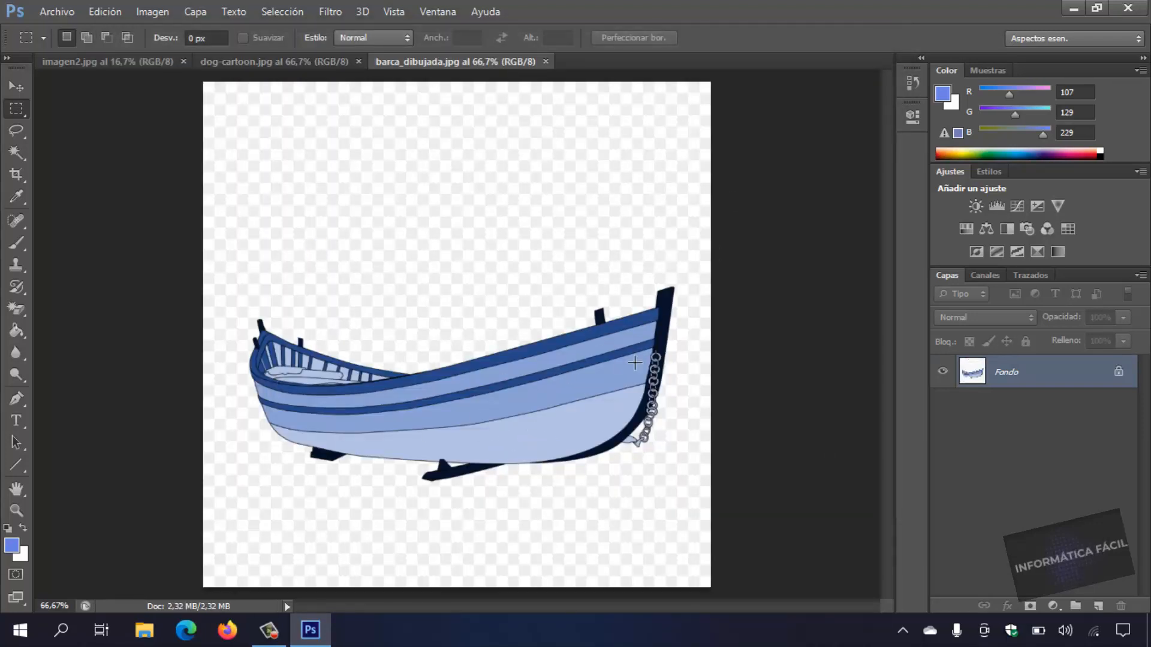
View the open beach, dog and boat images in turn.
click(143, 62)
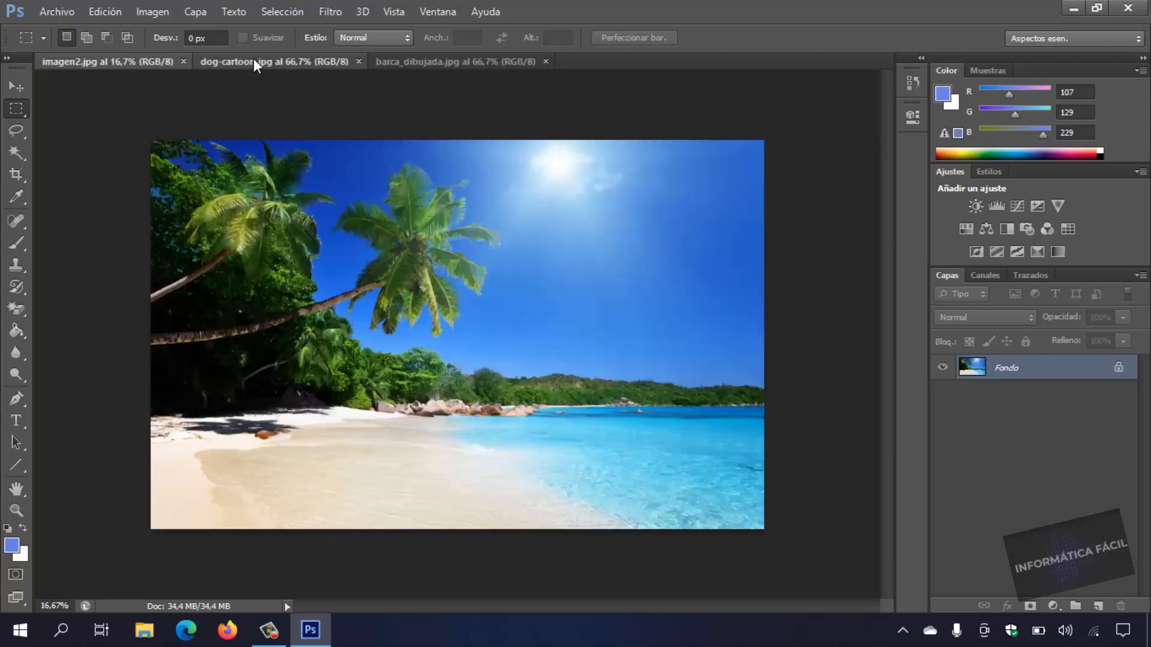
click(252, 60)
click(456, 61)
click(263, 62)
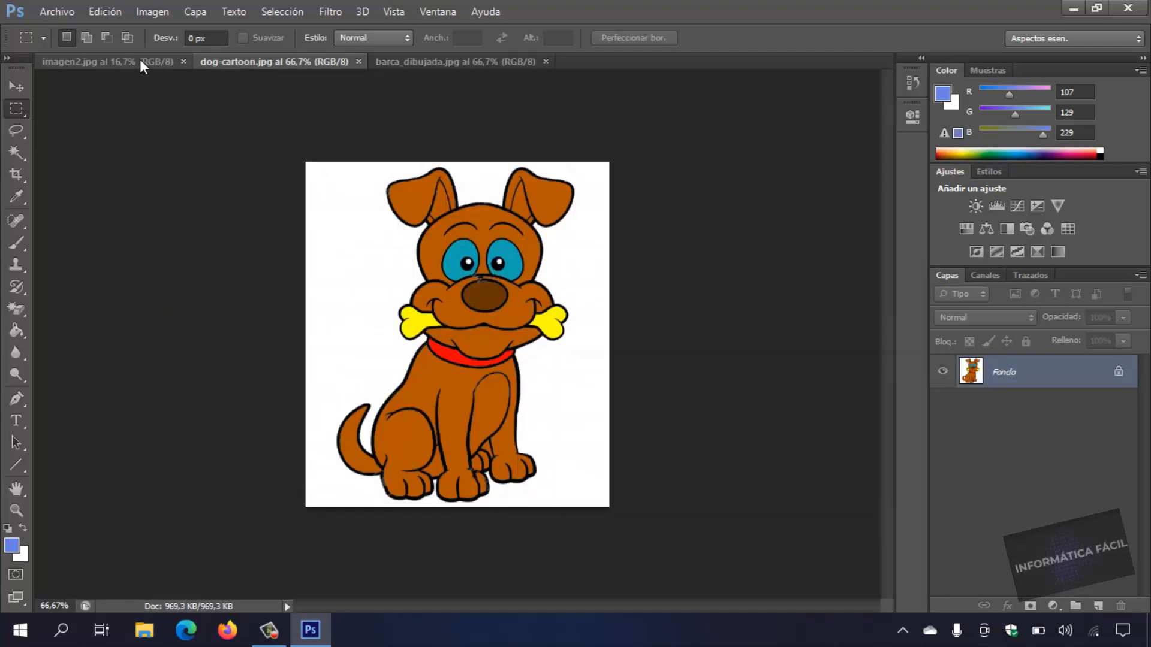
click(139, 61)
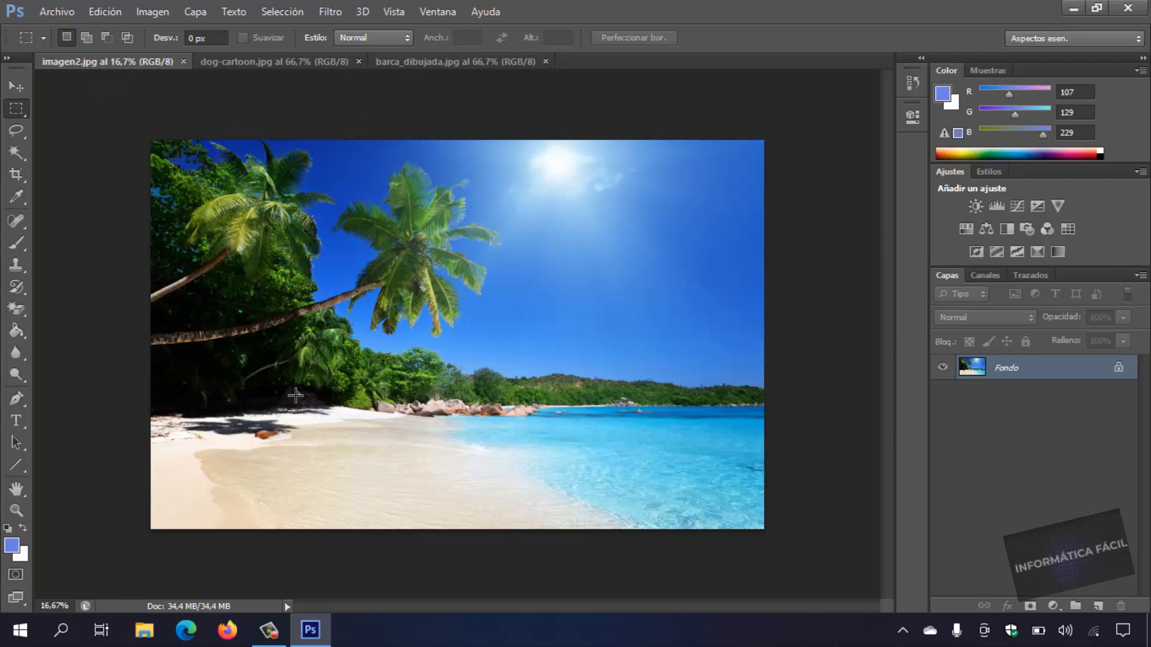
Select the whole dog-cartoon.jpg image, including its white background, with the Rectangular Marquee tool.
click(288, 61)
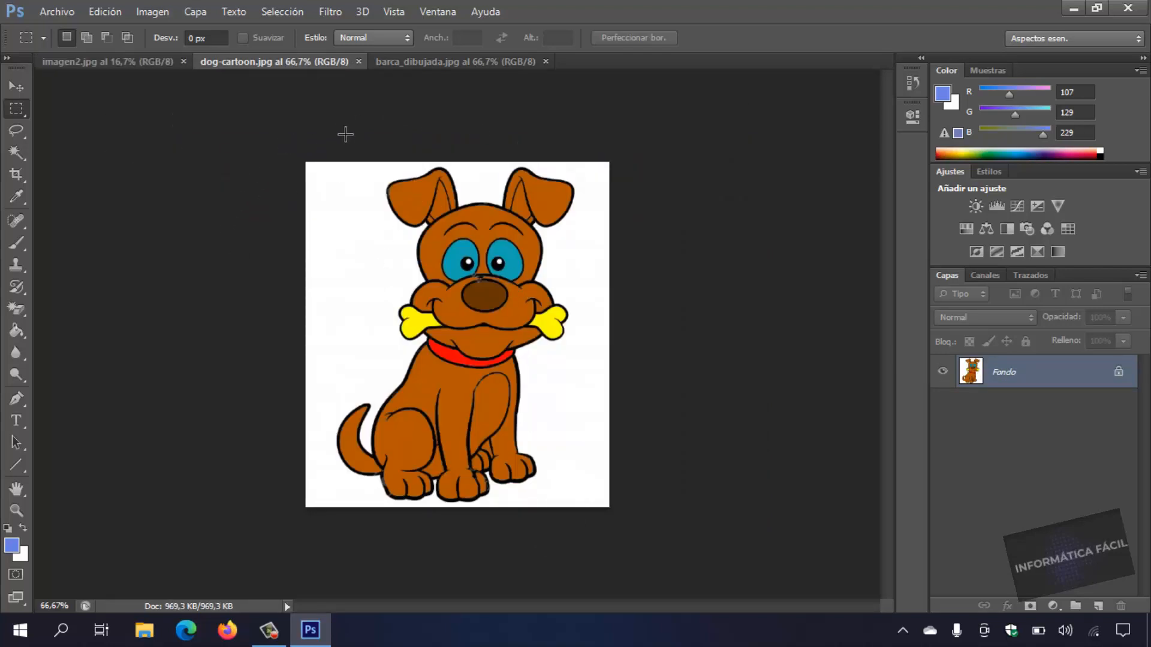
drag(311, 168, 668, 573)
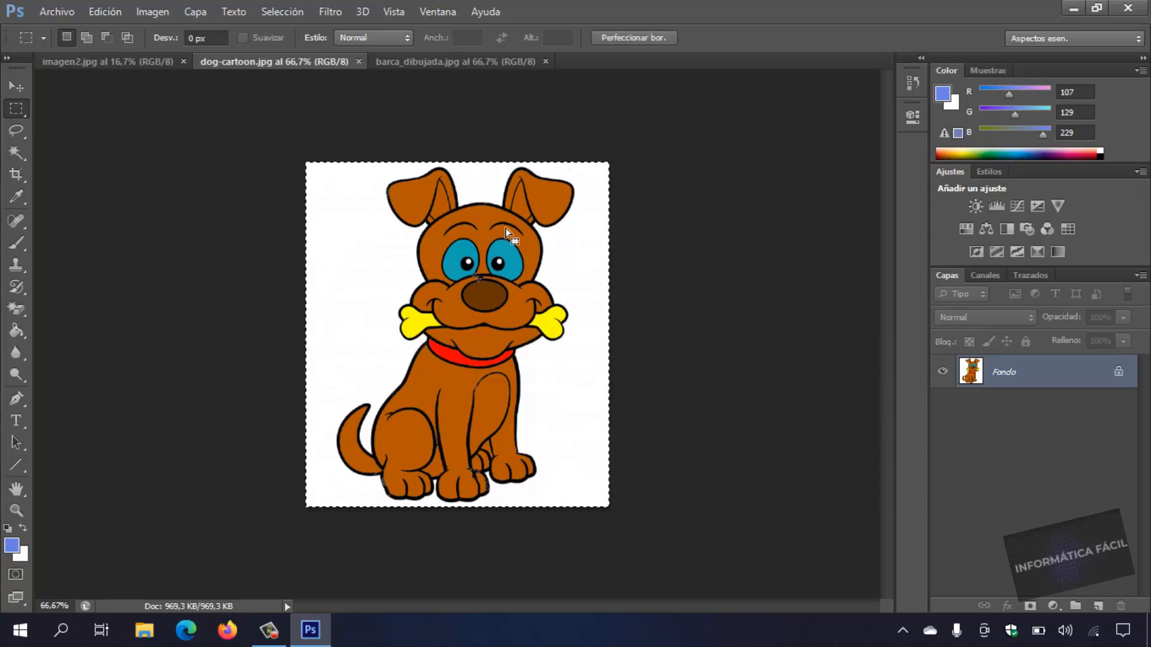
click(231, 239)
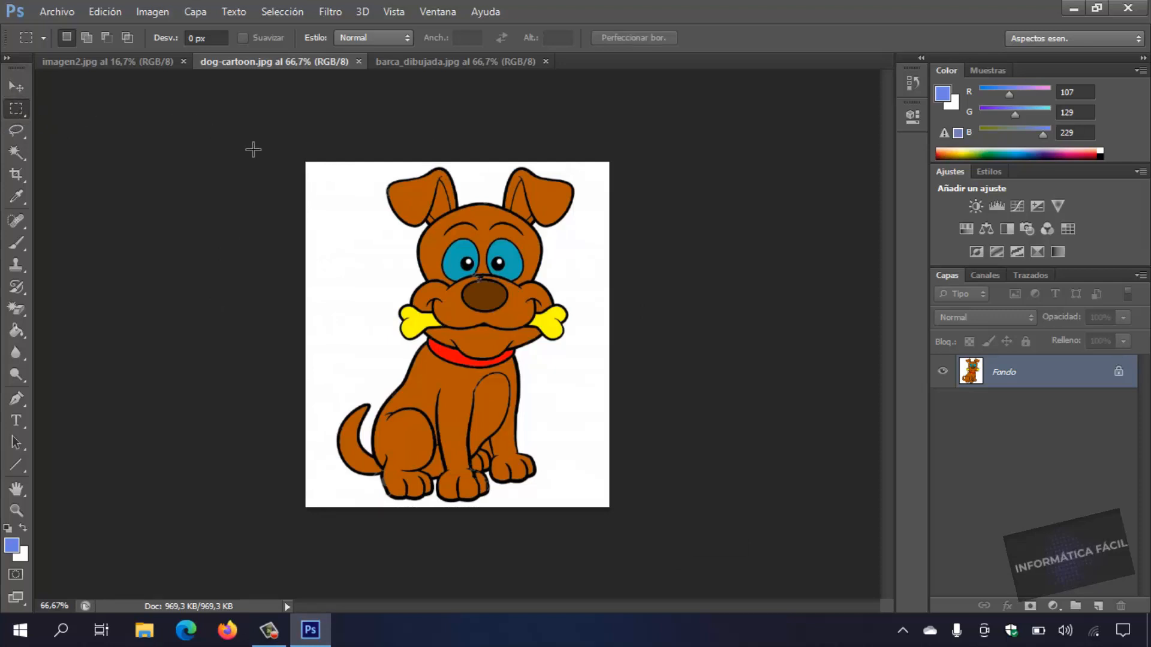
drag(306, 172, 617, 548)
right_click(618, 548)
click(678, 205)
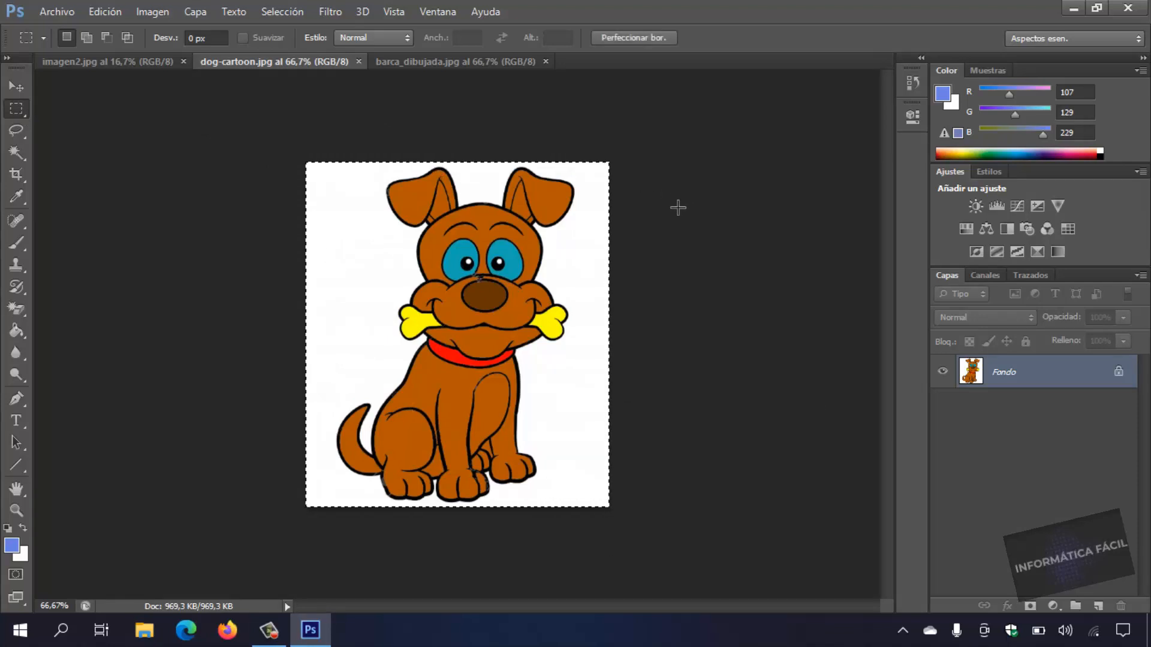
Try copying the selected dog image into imagen2.jpg, and undo the paste.
click(96, 12)
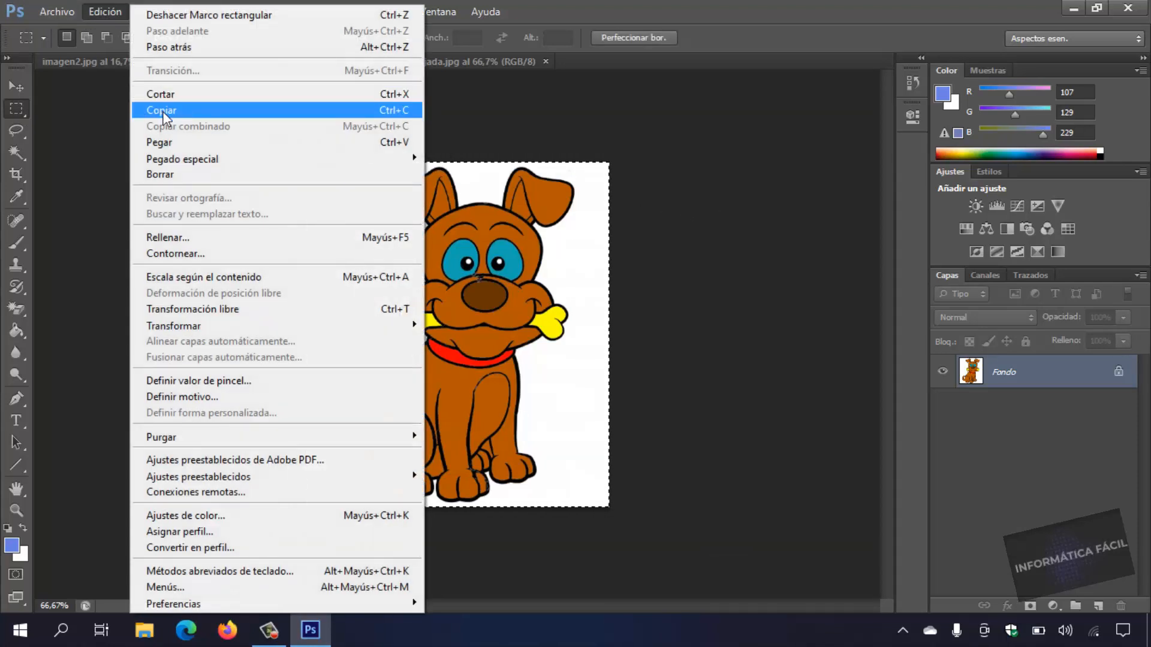
click(174, 108)
click(138, 62)
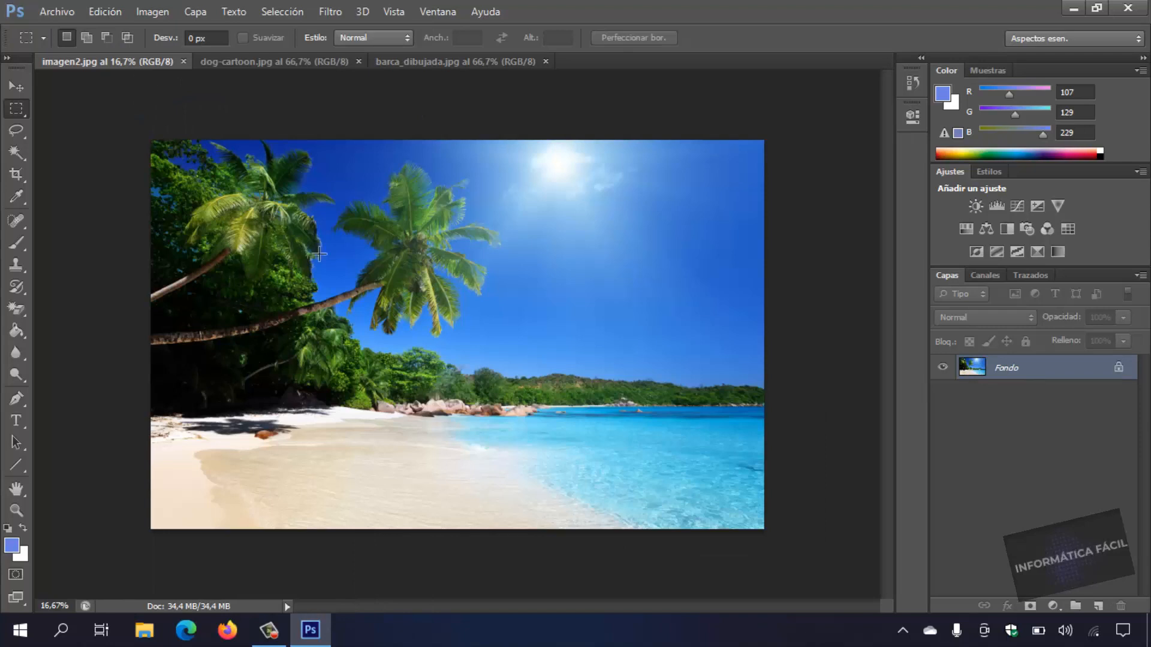
click(95, 14)
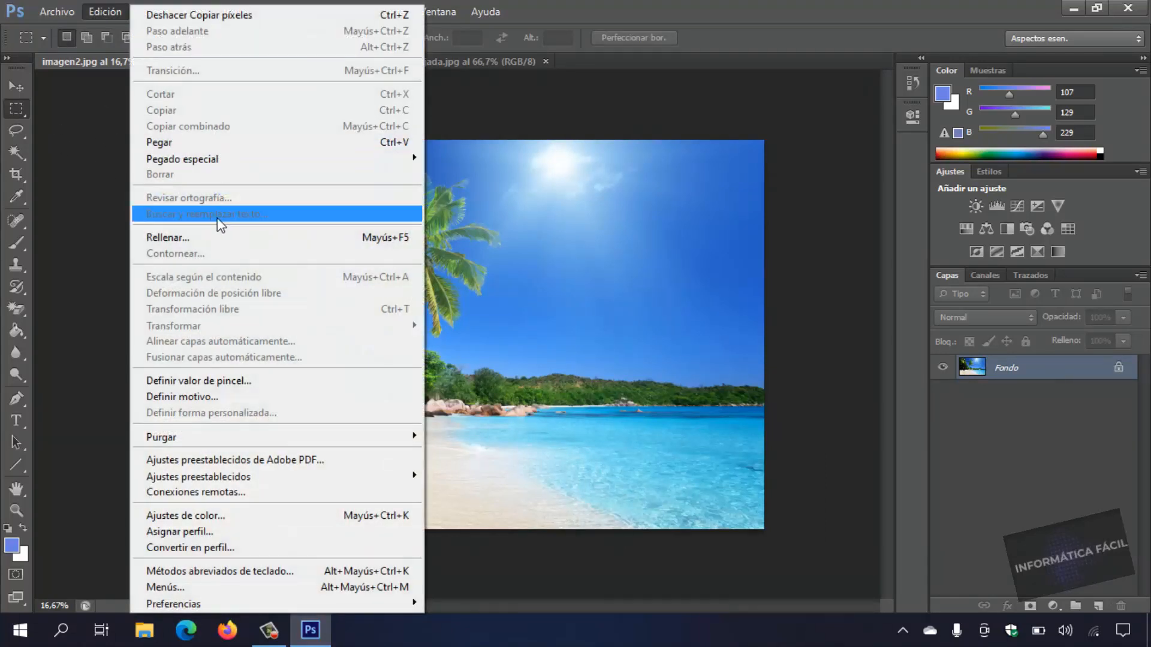
click(166, 141)
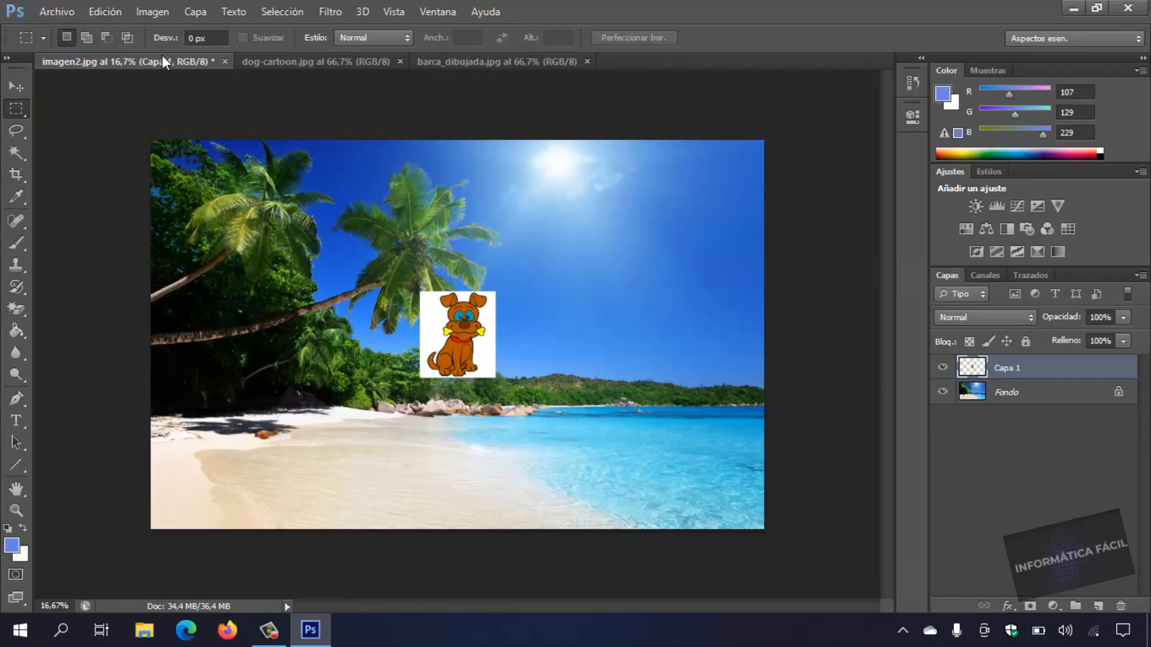
click(111, 12)
click(174, 15)
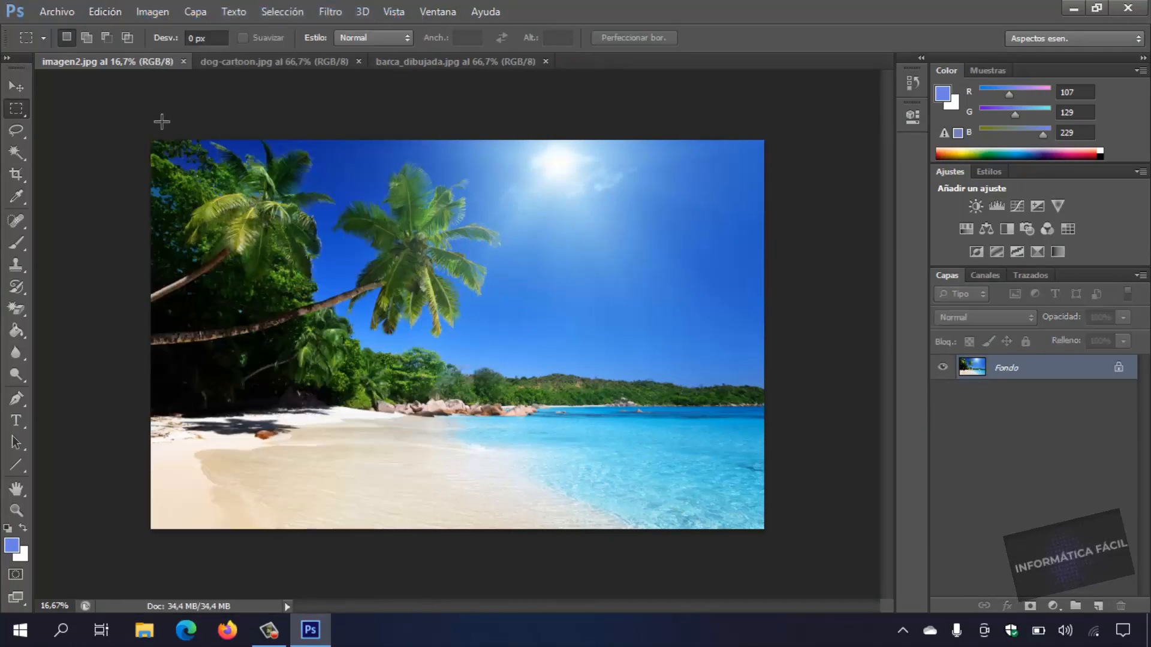
Convert the Fondo background of dog-cartoon.jpg into a regular layer named Capa 0, keeping the default options.
click(247, 62)
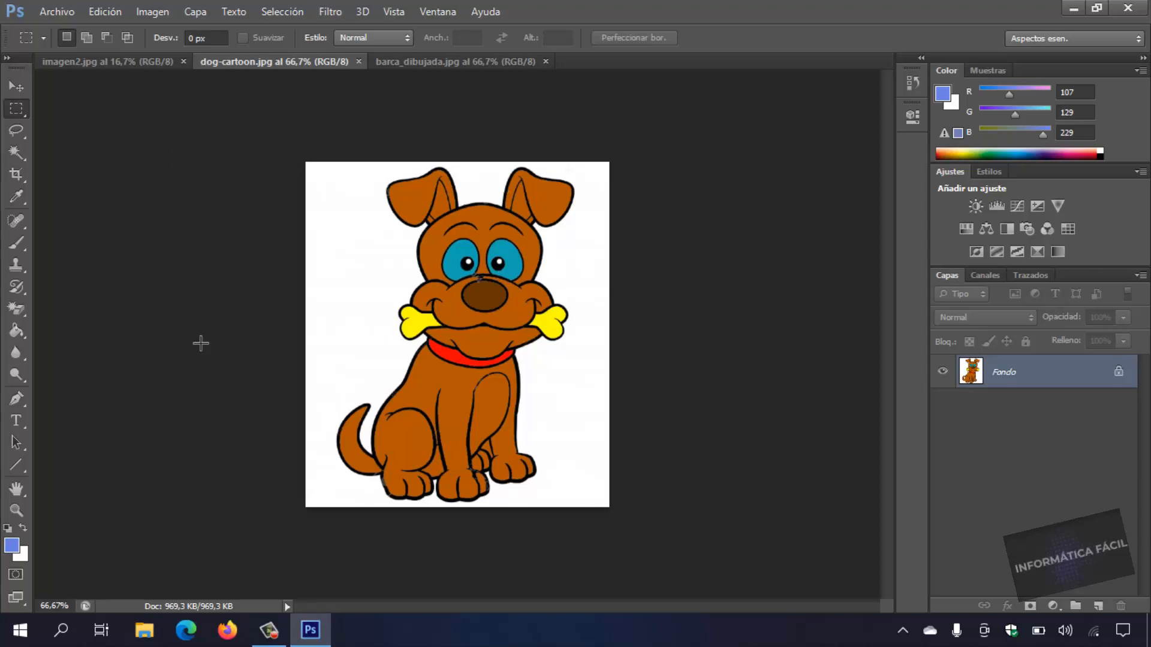
click(206, 15)
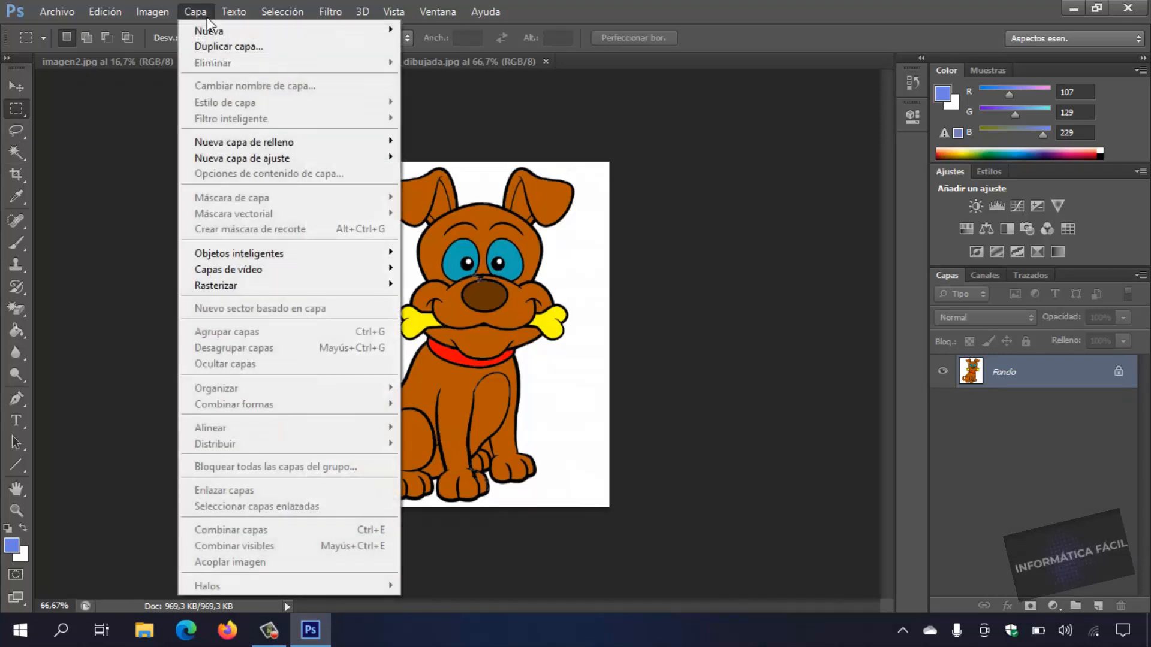
mouse_move(212, 31)
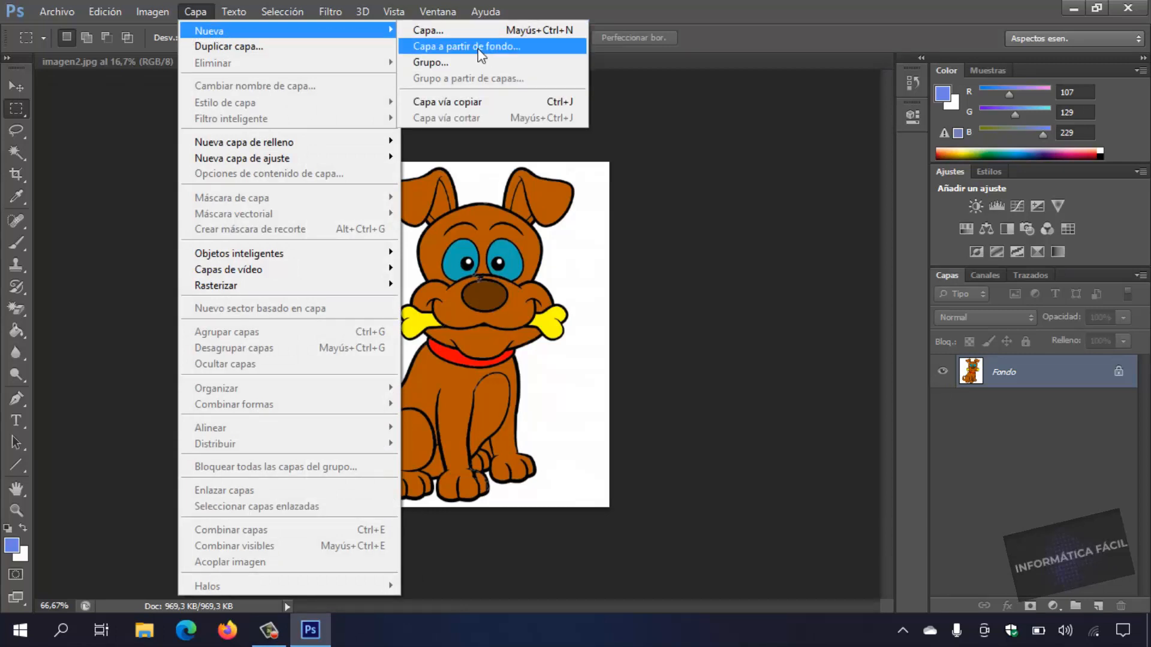
click(512, 49)
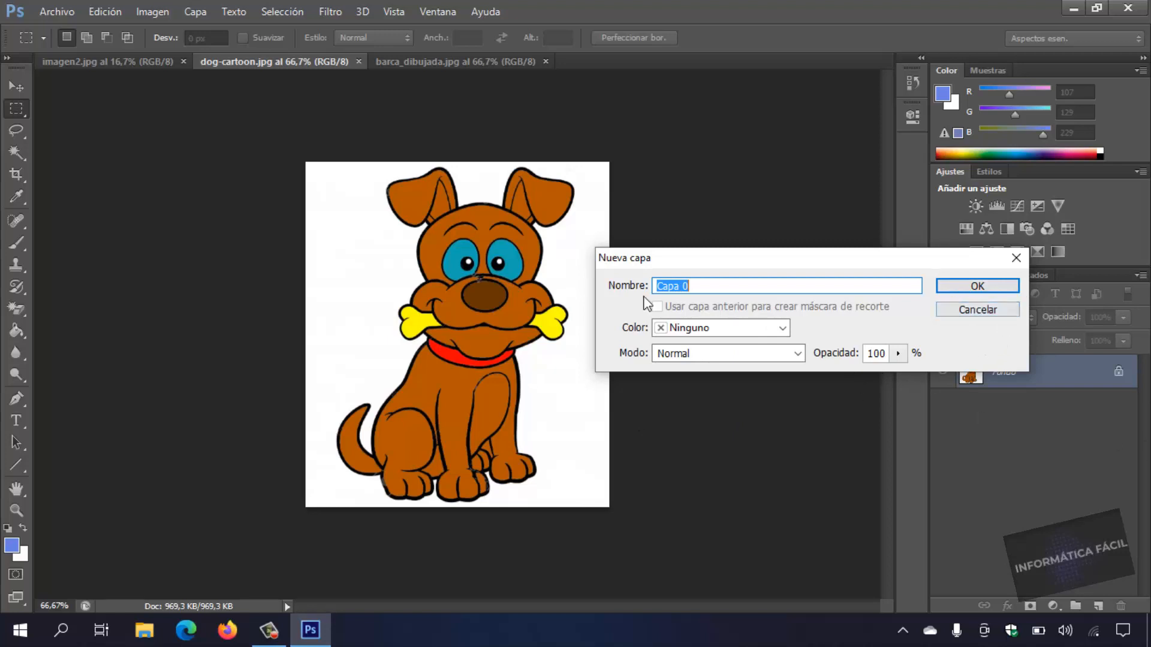
click(989, 289)
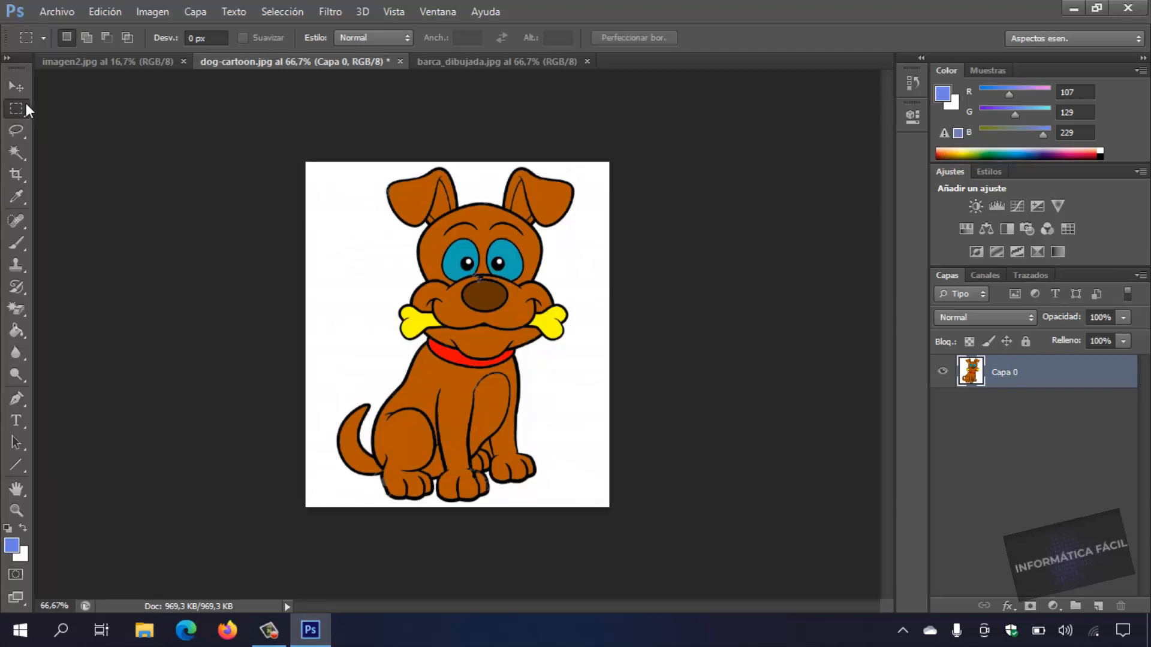
Select the white area around the dog with the Magic Wand tool (Varita mágica) and delete it.
click(16, 153)
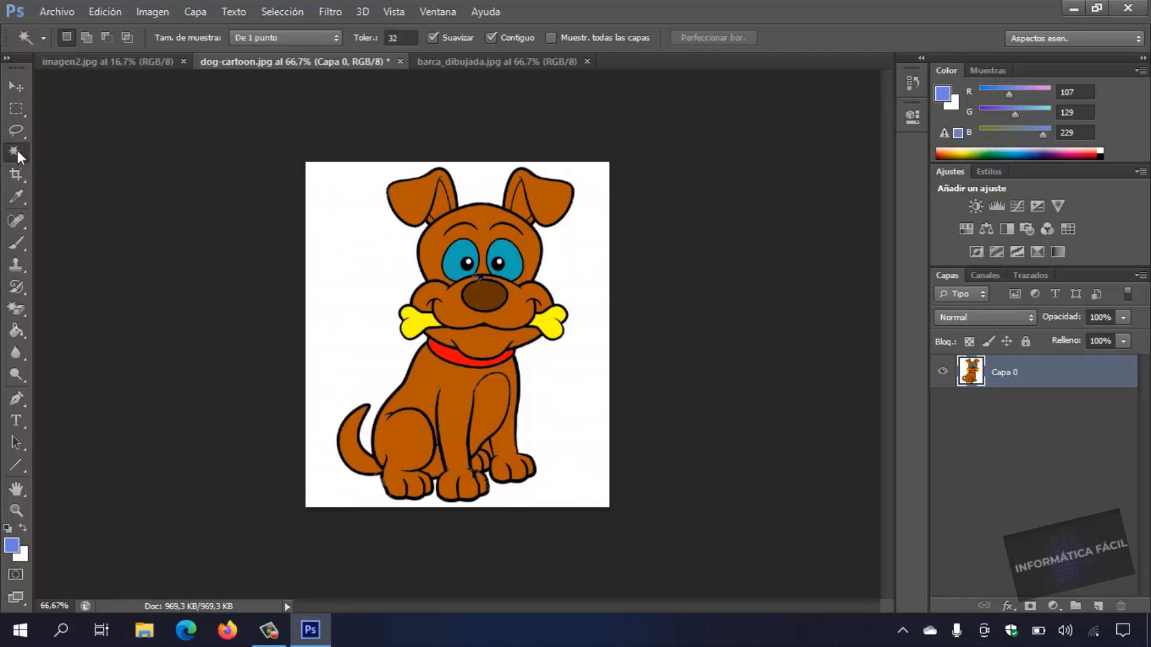
right_click(18, 151)
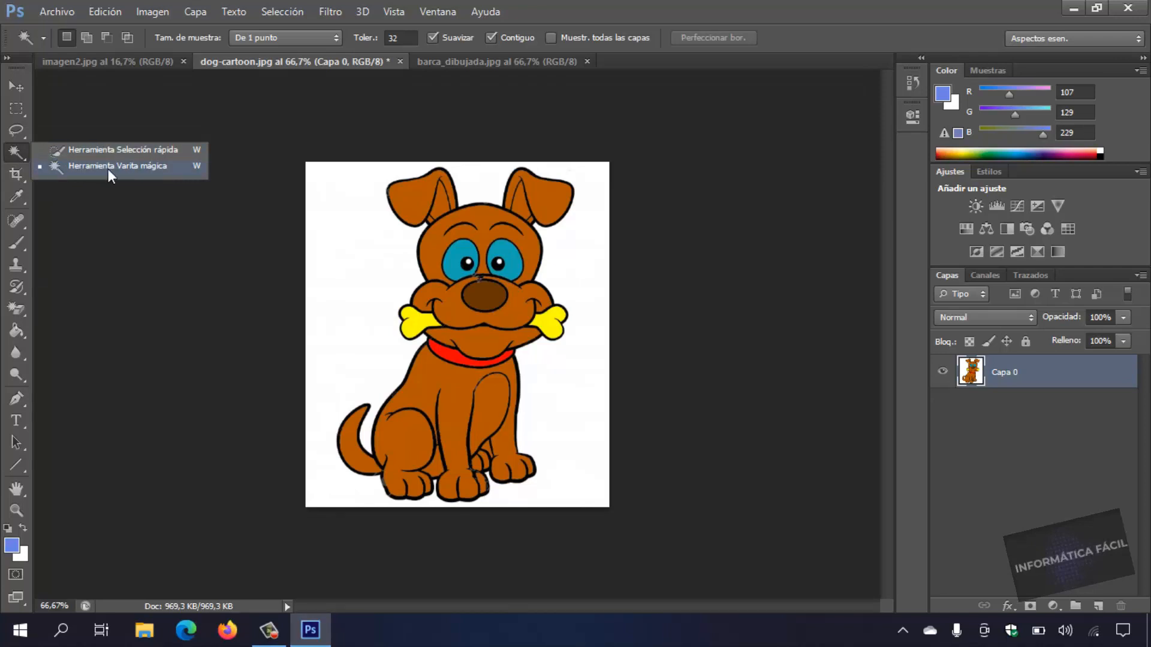
click(127, 167)
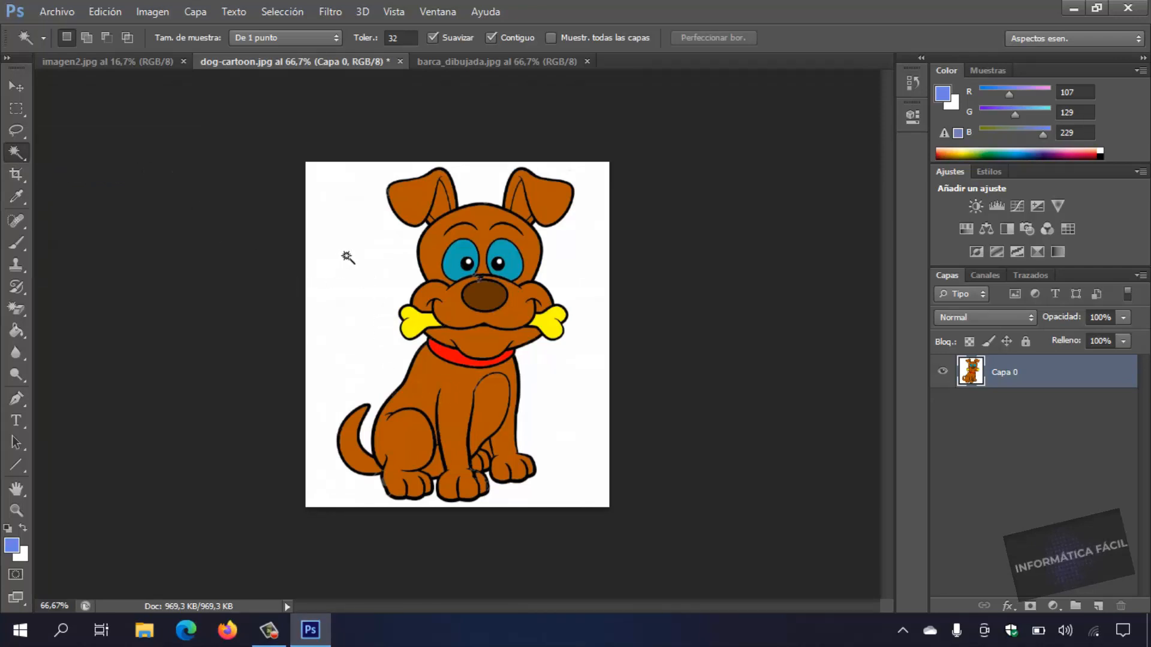
click(390, 277)
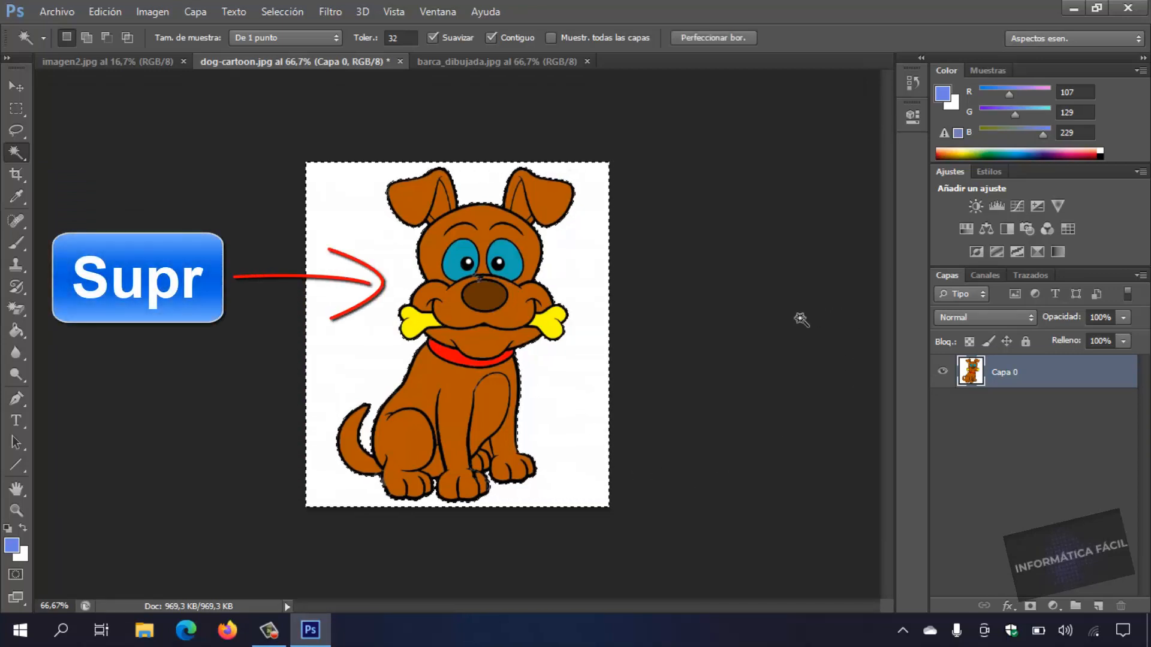
key(Delete)
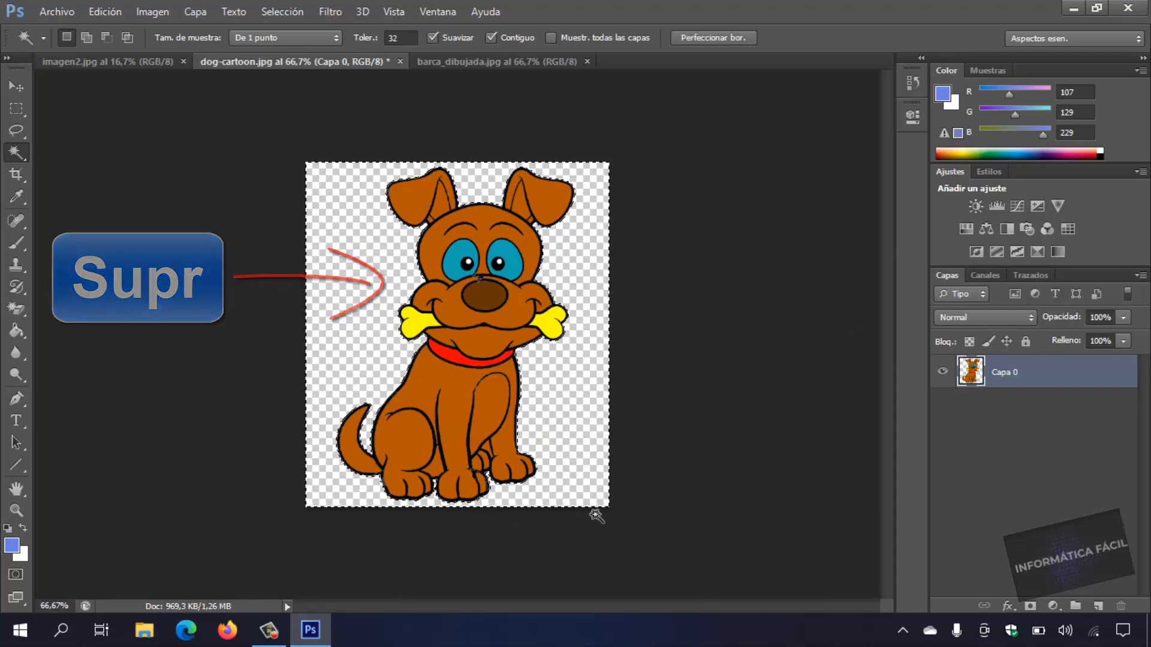
Clear the current selection, select the whole dog image with the Rectangular Marquee tool, and copy it.
click(18, 108)
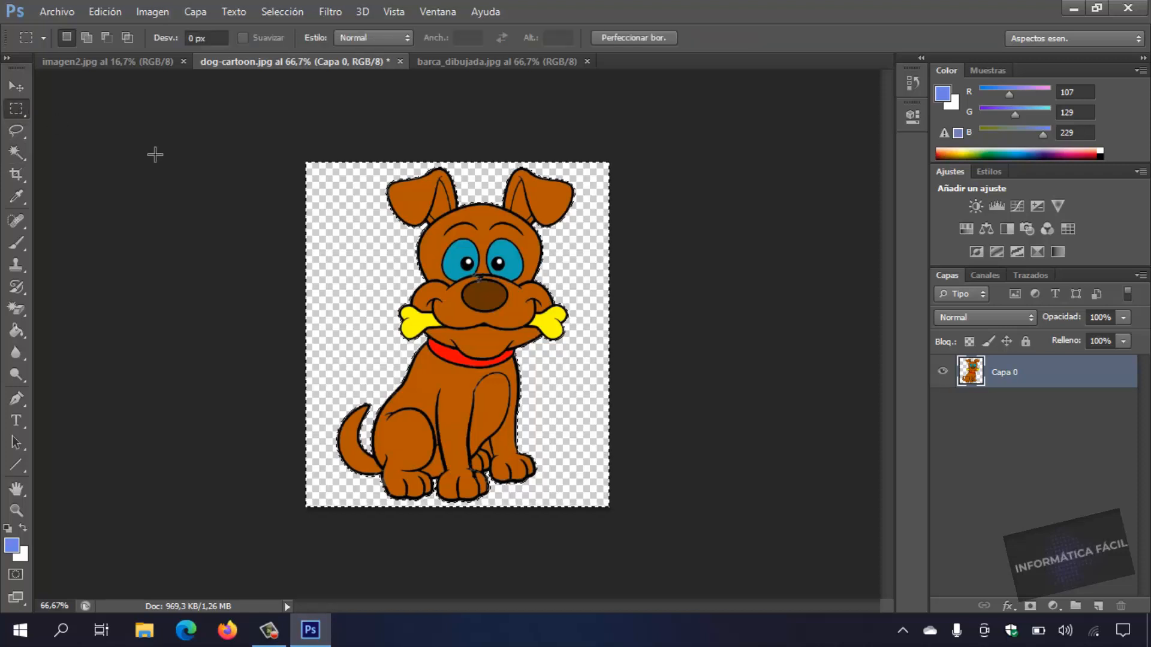
click(284, 198)
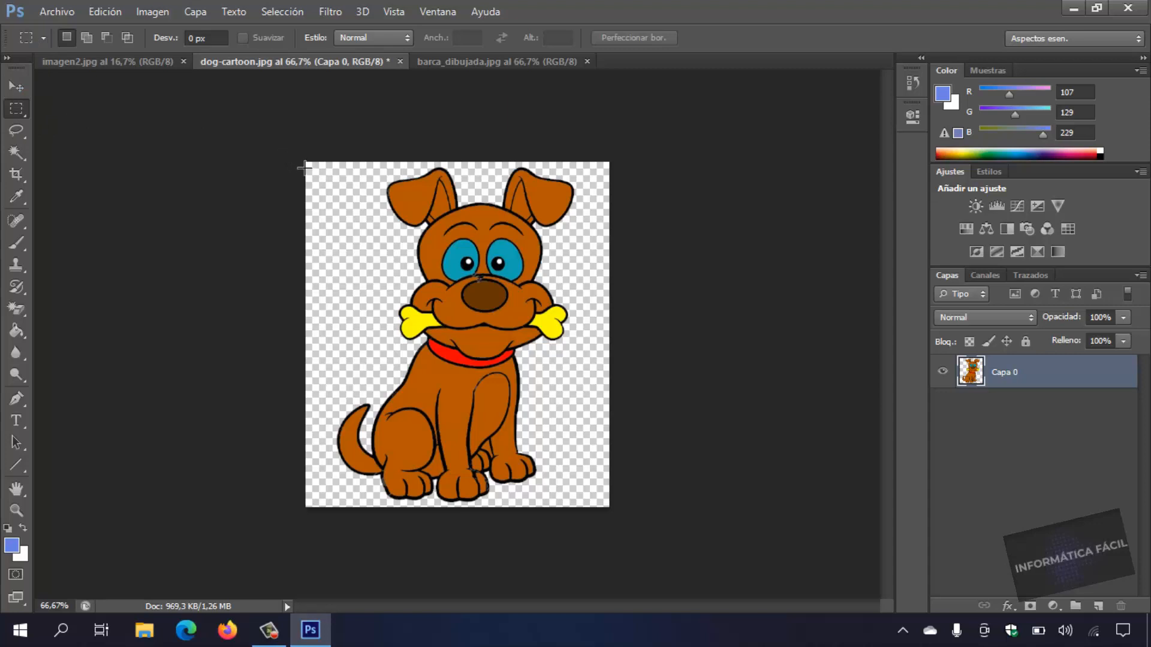
drag(306, 165, 637, 522)
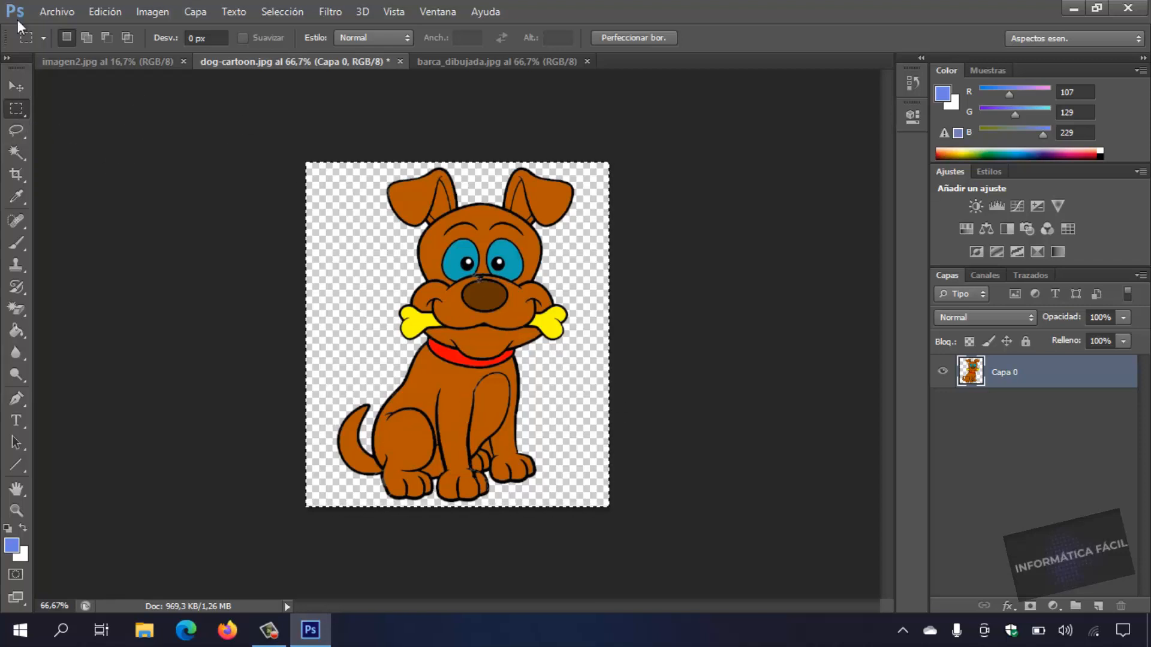
click(109, 12)
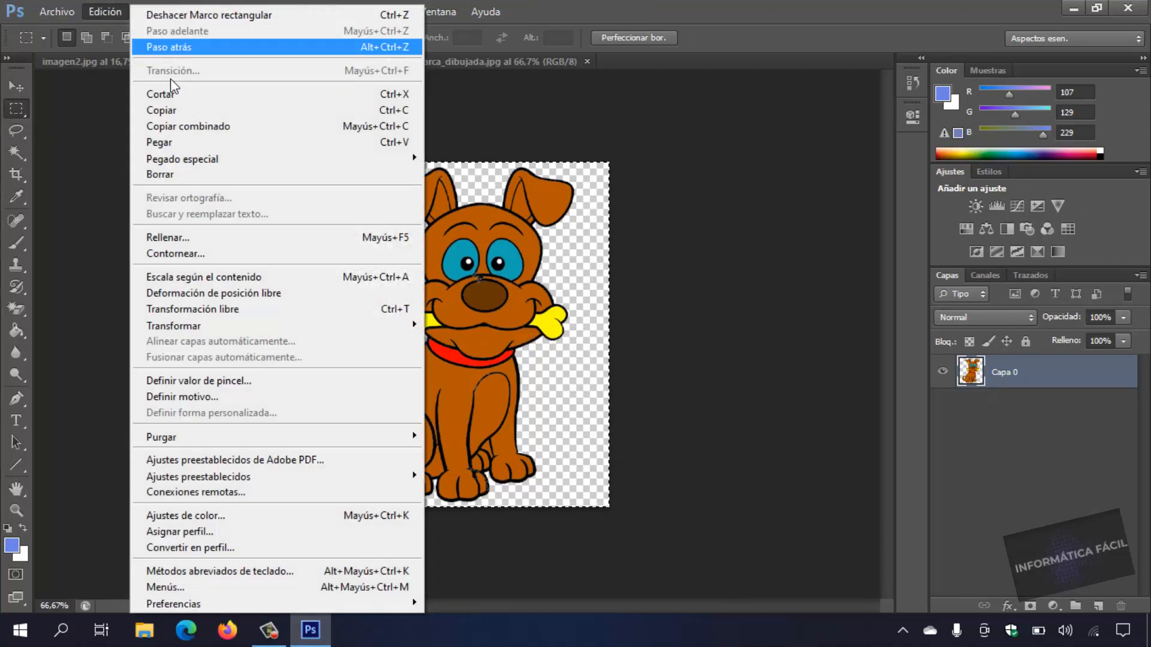
click(166, 109)
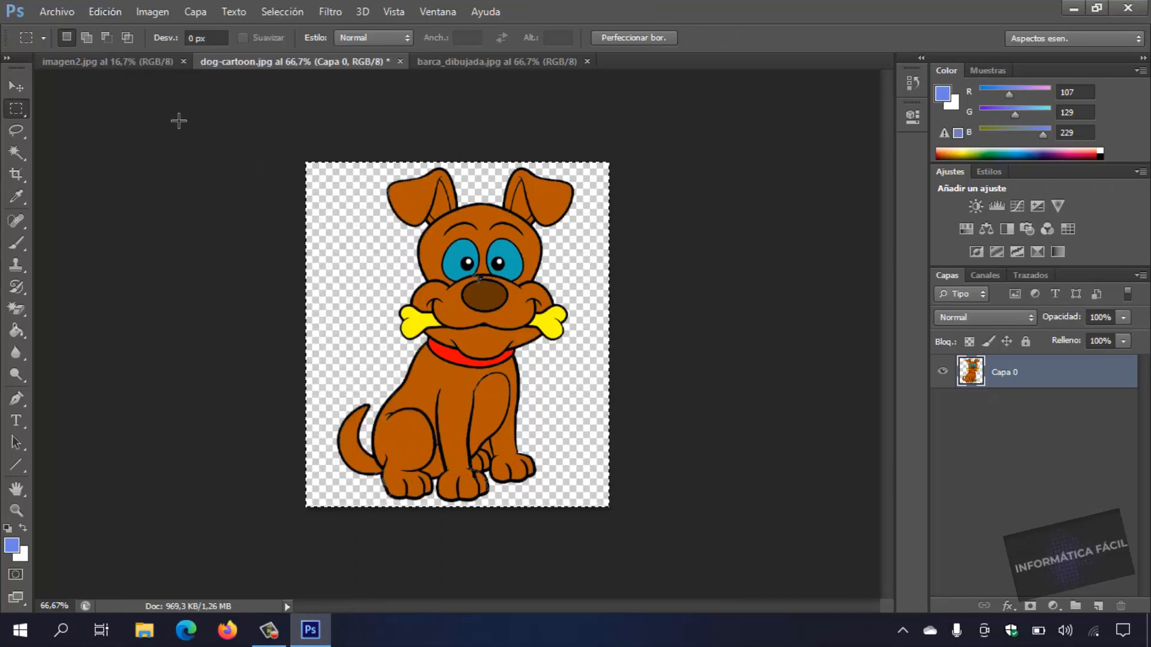
Paste the cut-out dog into imagen2.jpg and move it onto the sand below the palm trees.
click(120, 60)
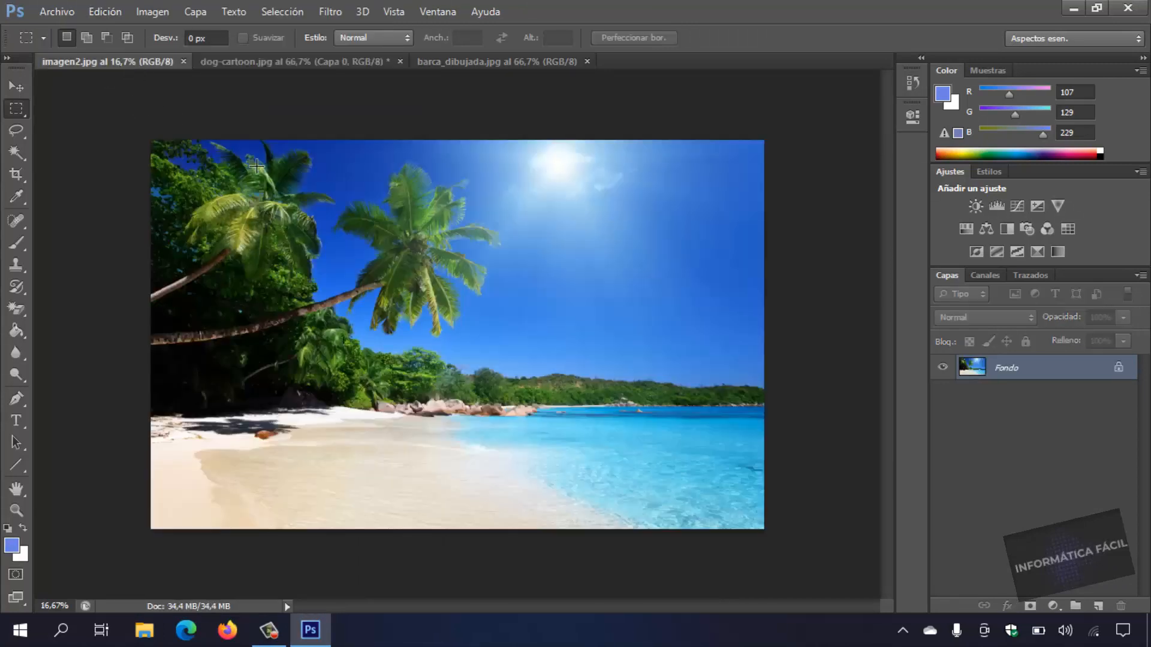
click(105, 11)
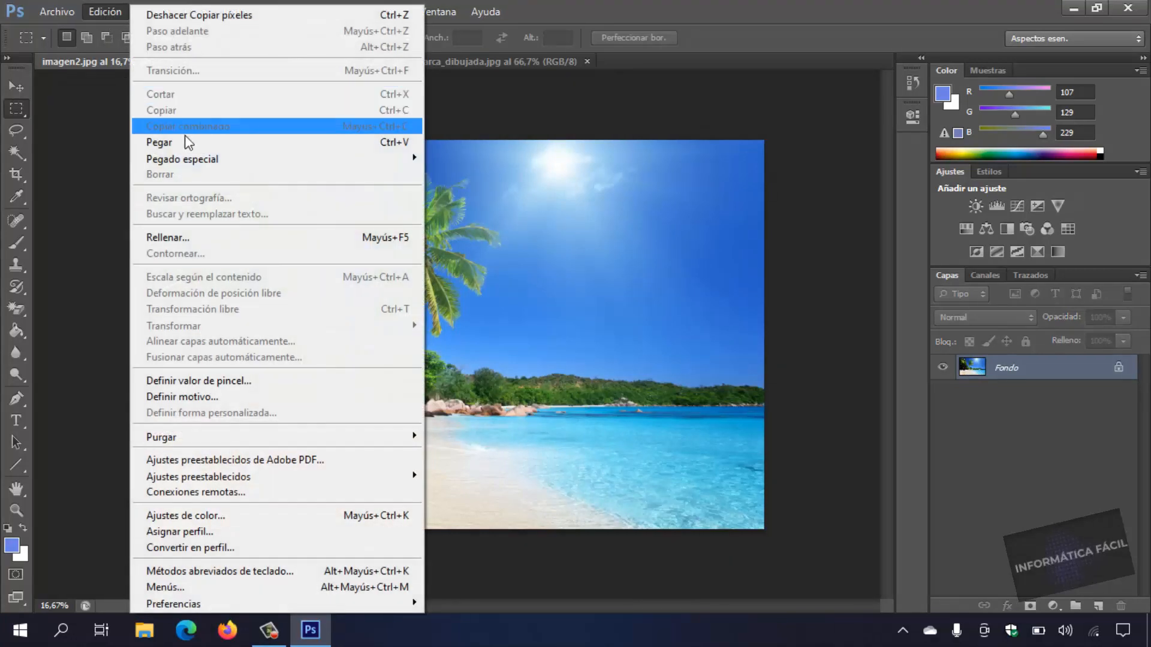
click(184, 142)
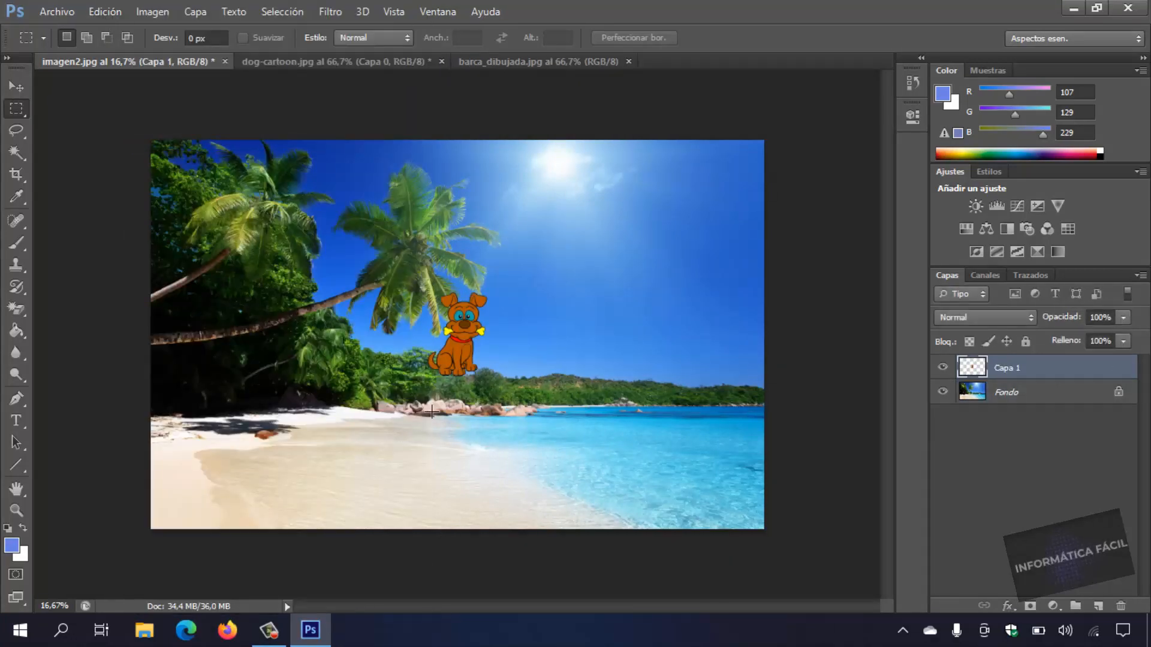
click(14, 88)
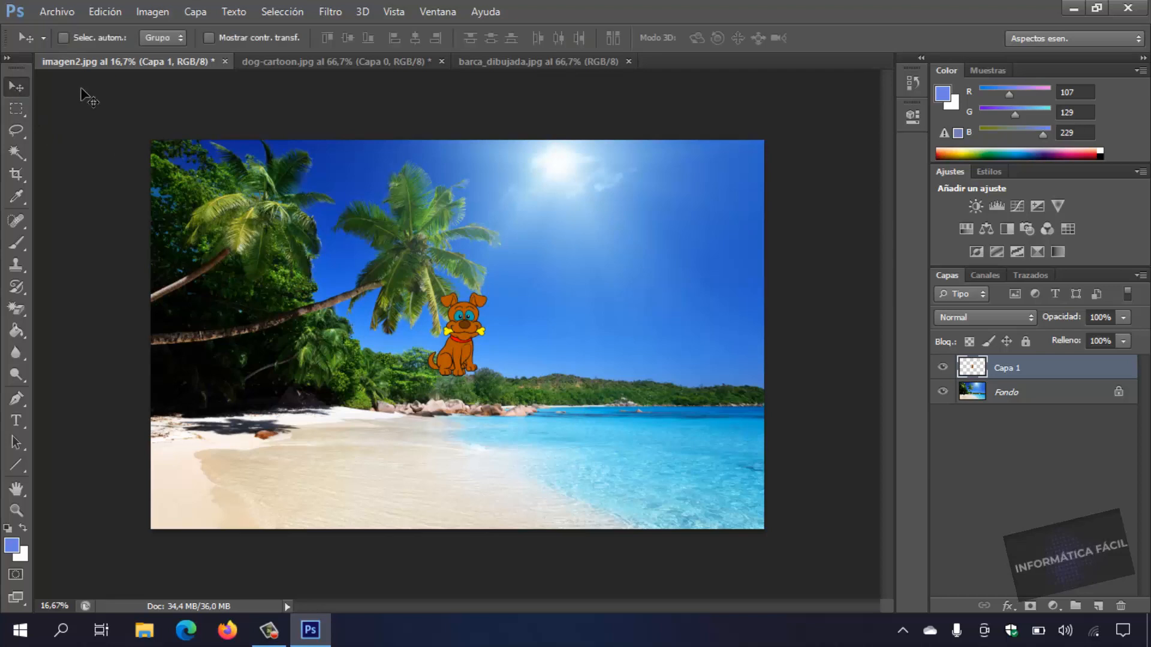
drag(469, 336, 318, 447)
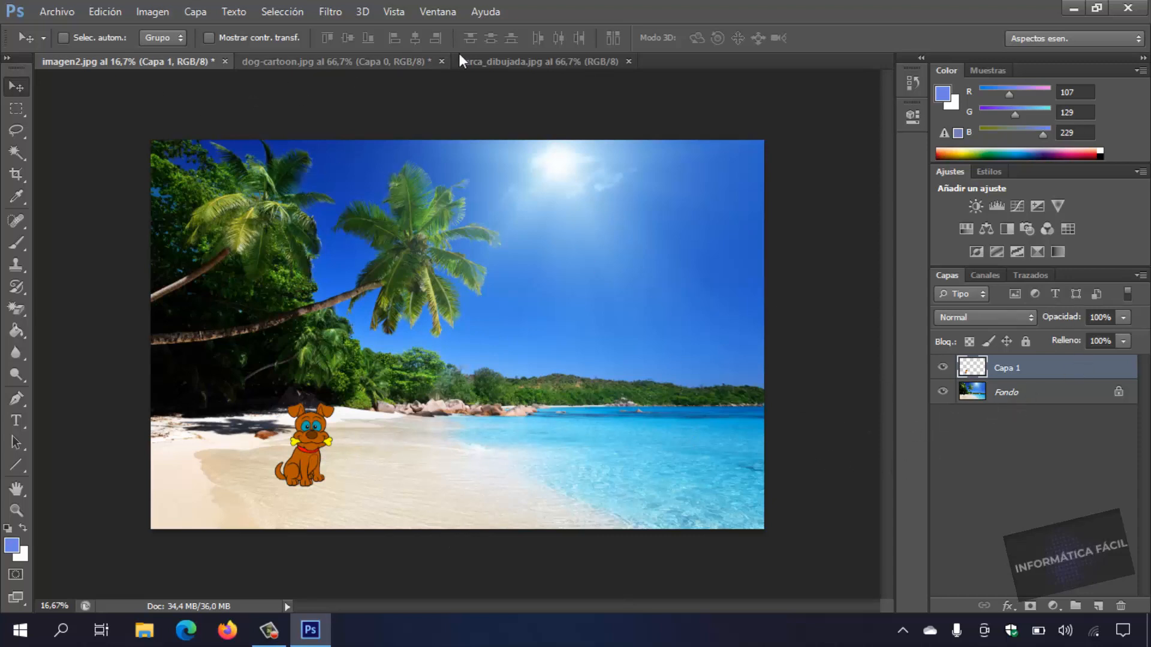
Convert the Fondo background of barca_dibujada.jpg into a regular layer named Capa 0, keeping the default options.
click(558, 62)
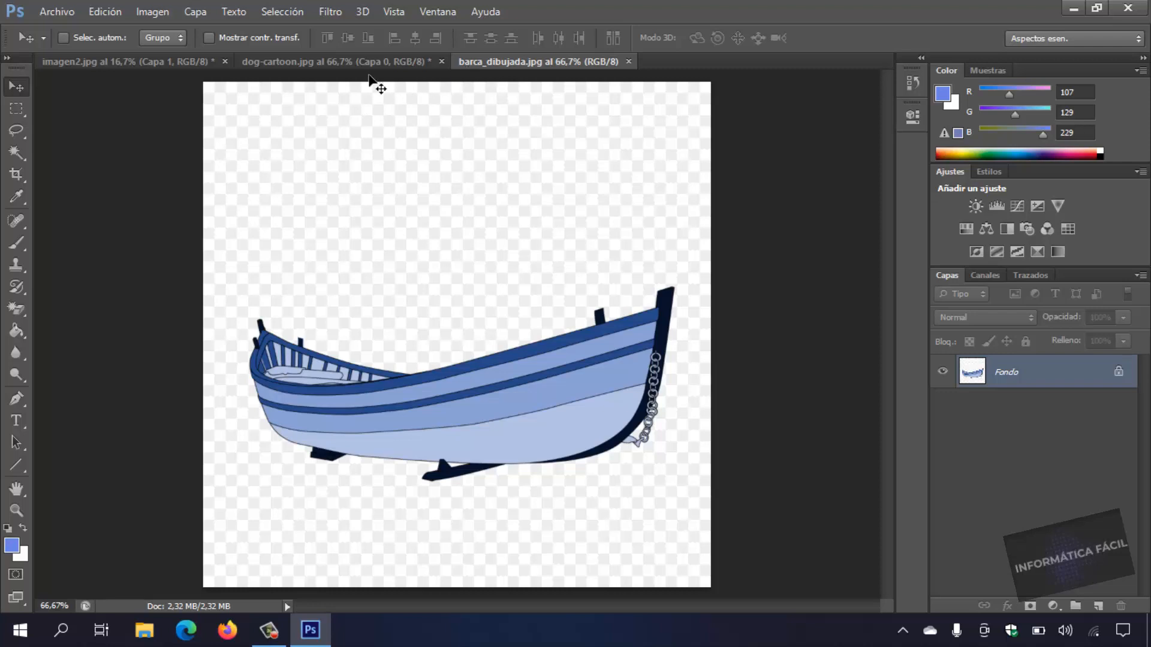
click(189, 9)
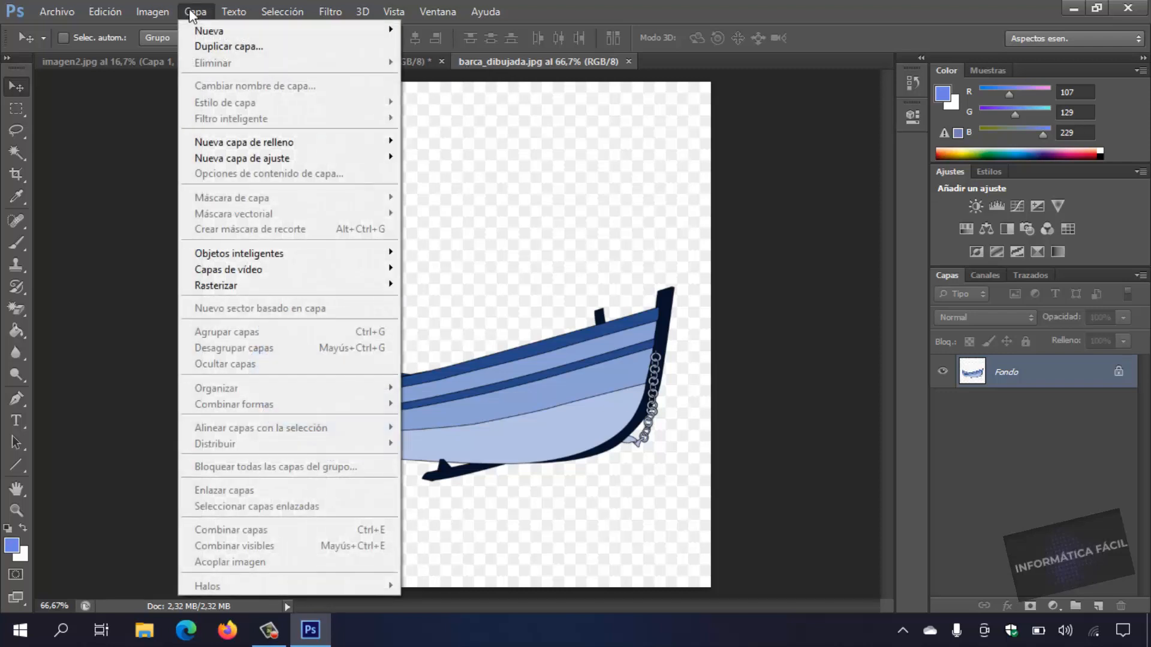
mouse_move(220, 27)
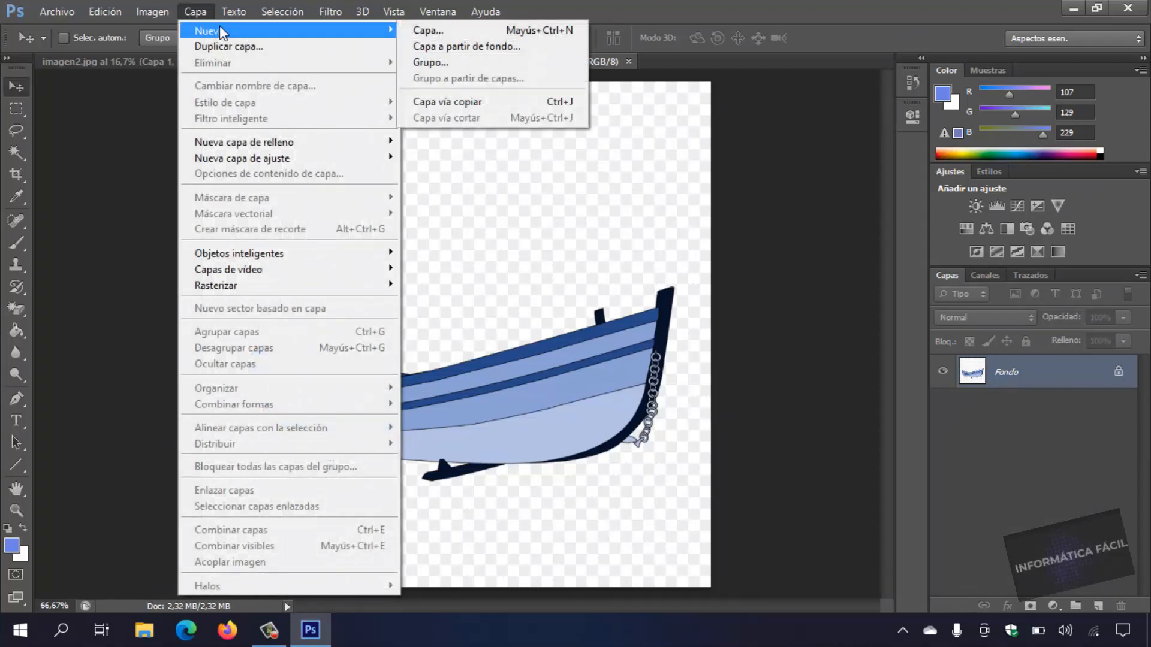
click(450, 48)
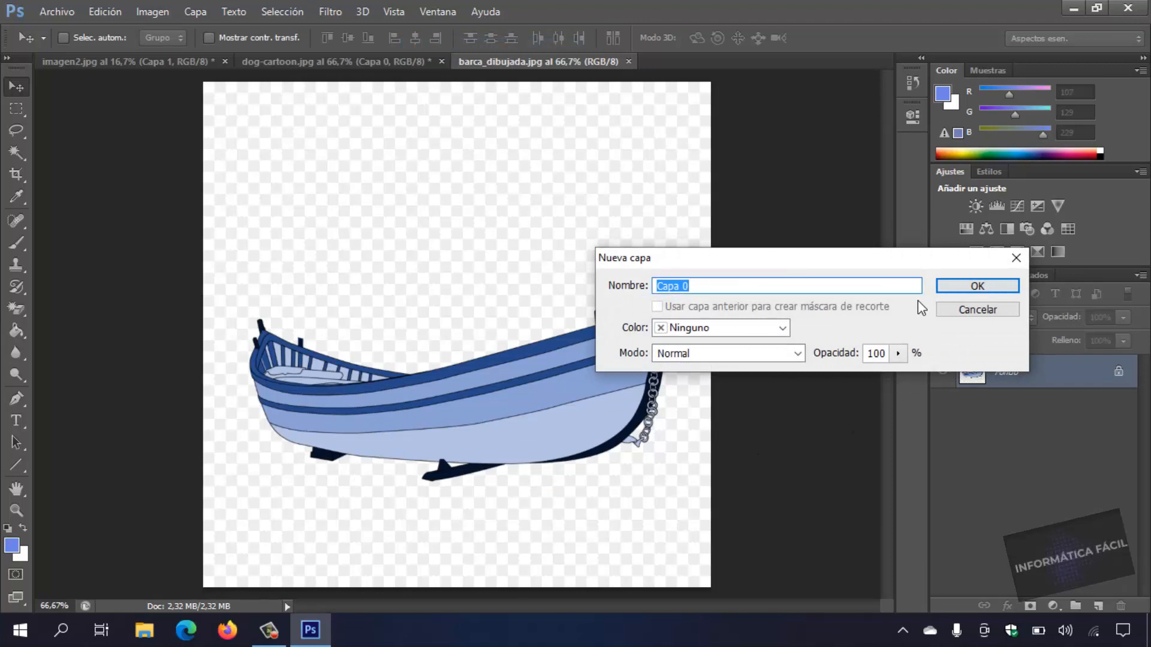
click(977, 287)
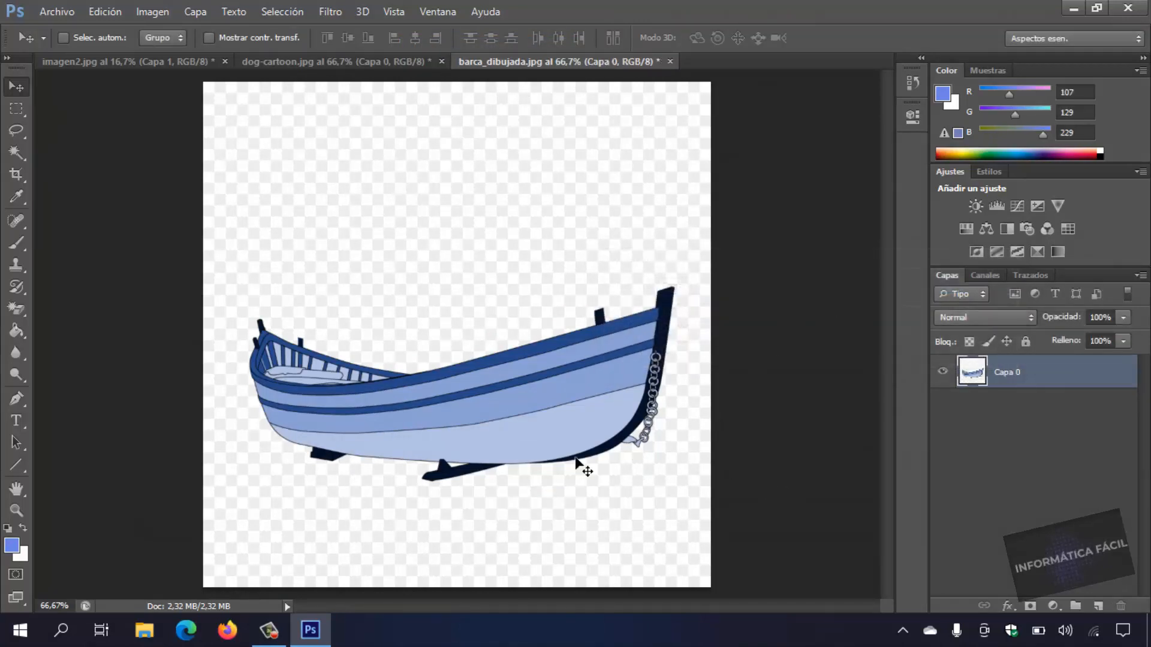
Select the fake checkered white background around the boat with the Magic Wand tool and delete it.
click(14, 153)
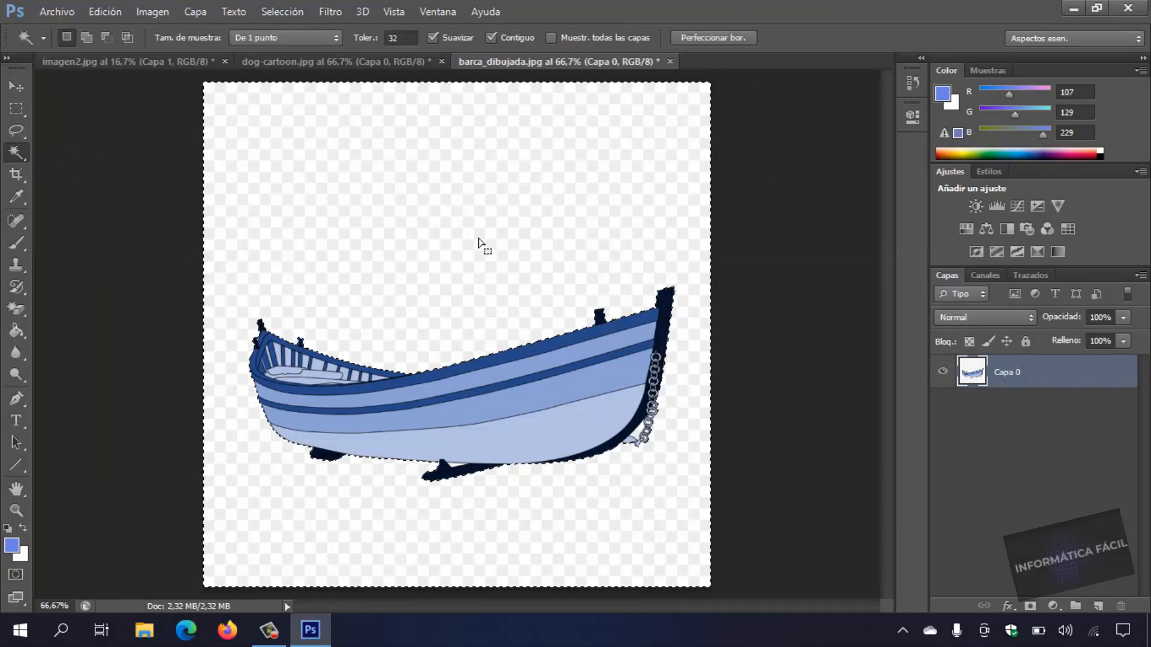
click(585, 179)
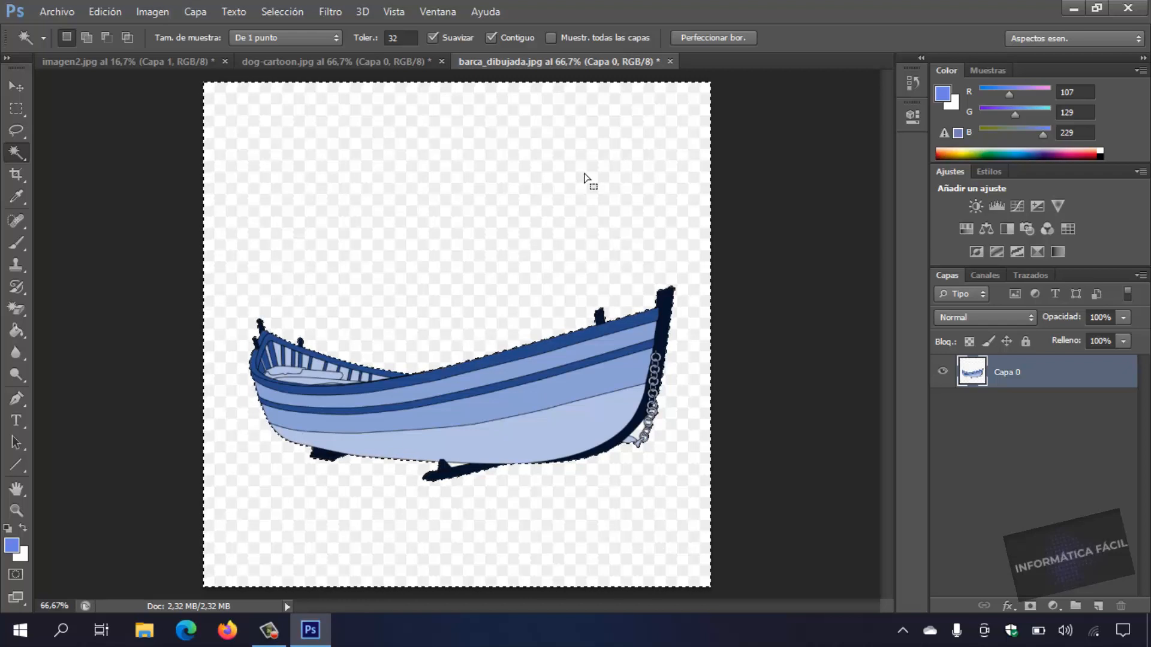
key(Delete)
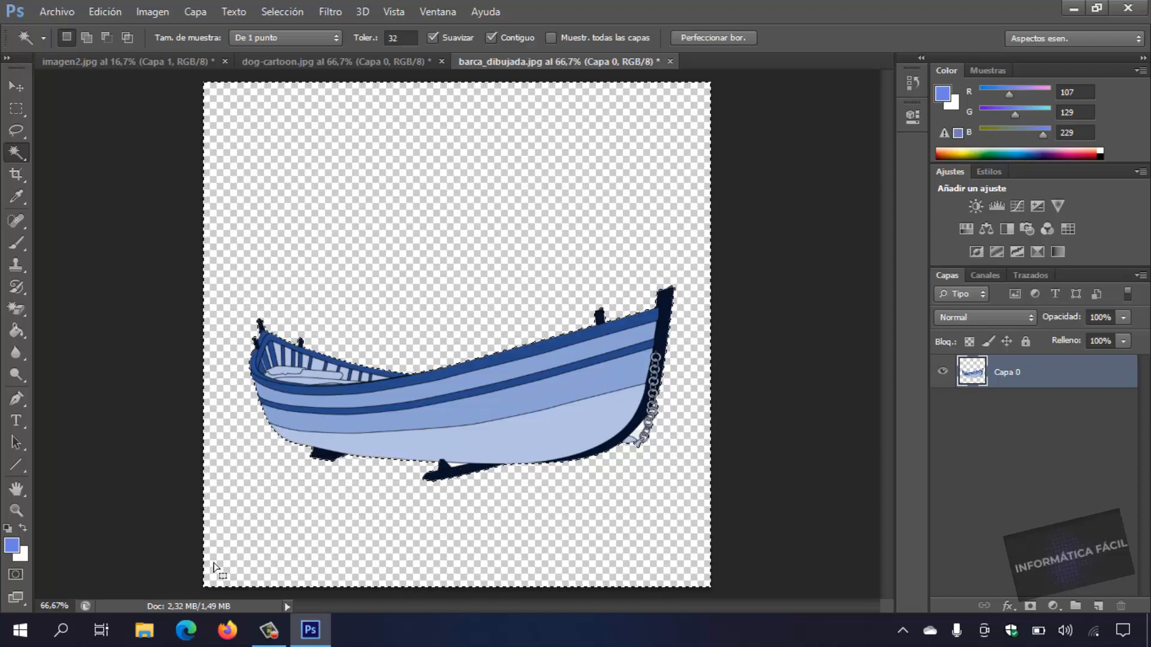
Remove the leftover white patches between the hull and its support and beside the chain.
click(75, 609)
drag(78, 610, 52, 610)
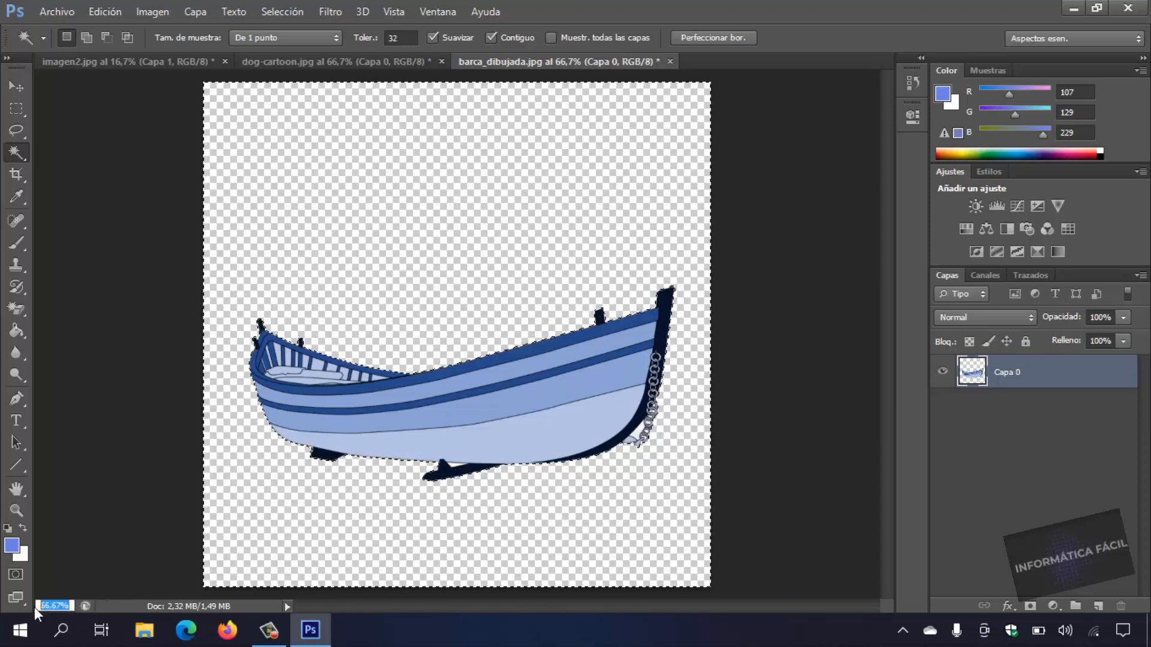
text(1)
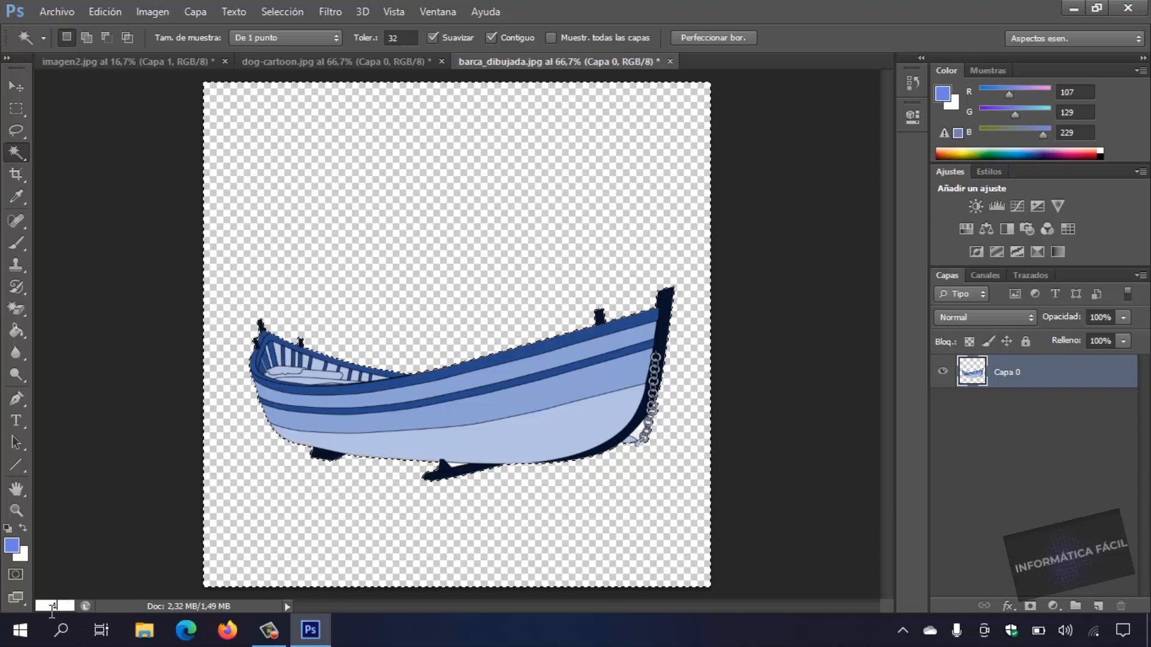
text(00)
key(Return)
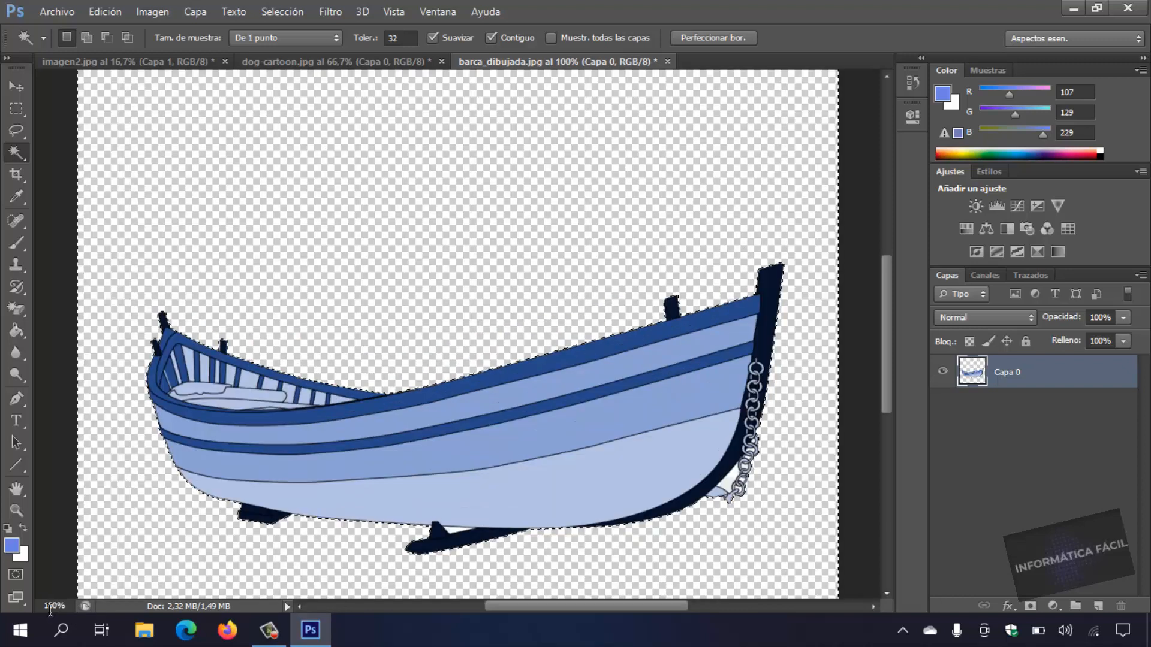
click(454, 529)
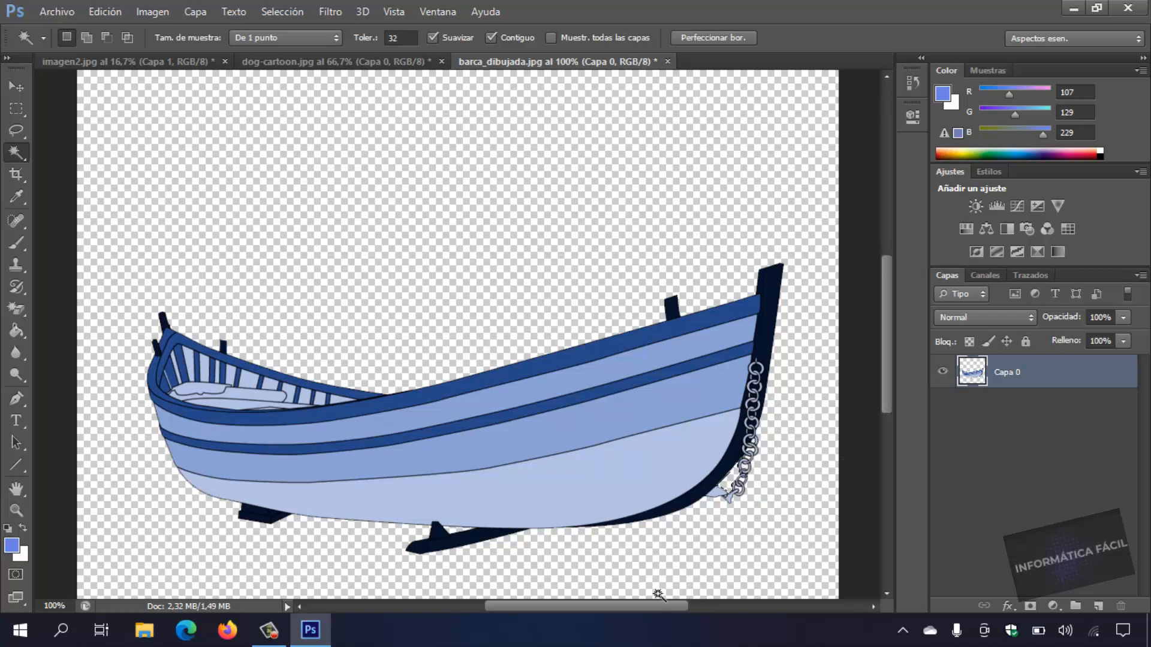
Select the entire boat with the Rectangular Marquee tool and copy it.
click(16, 110)
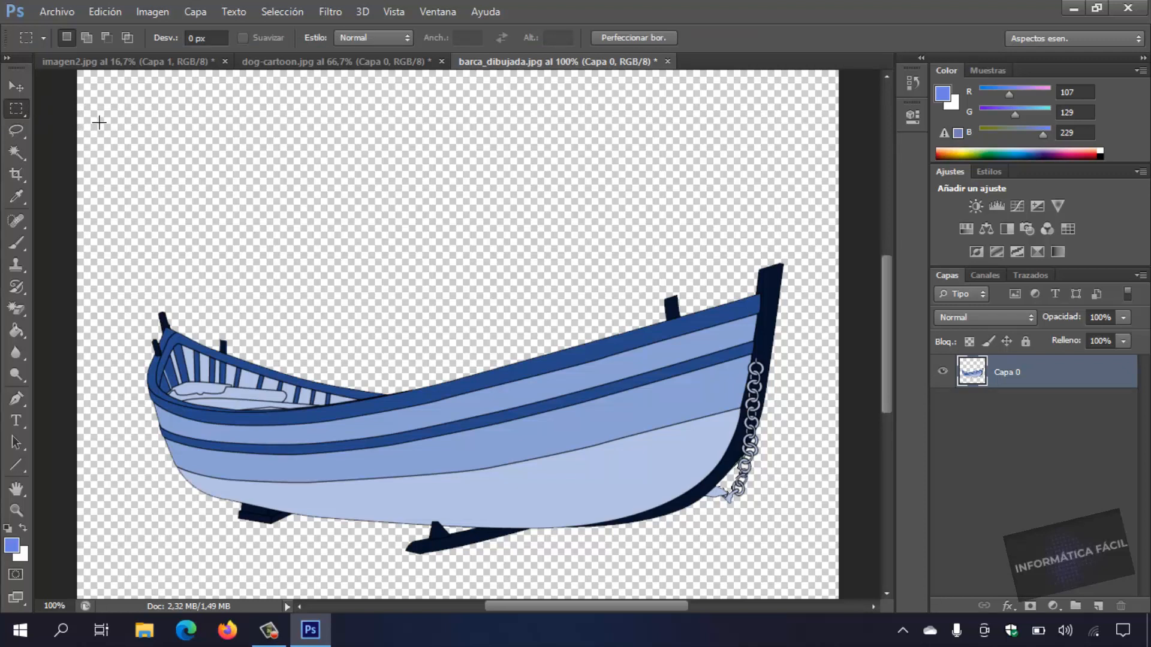
drag(100, 122, 824, 589)
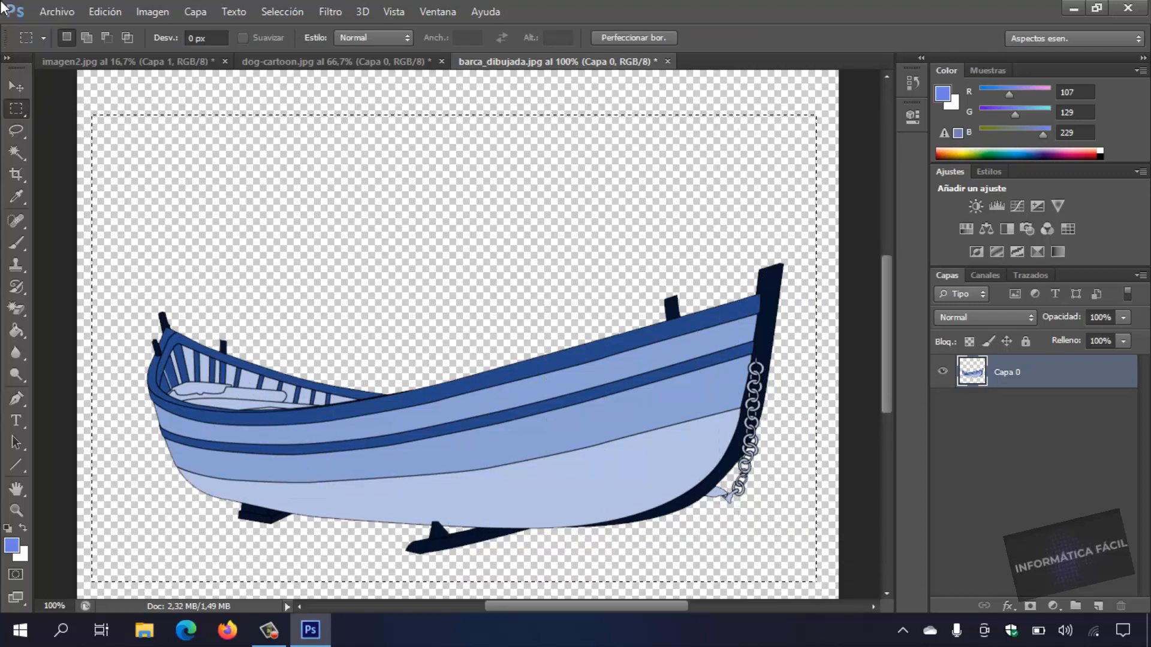
click(105, 11)
click(156, 108)
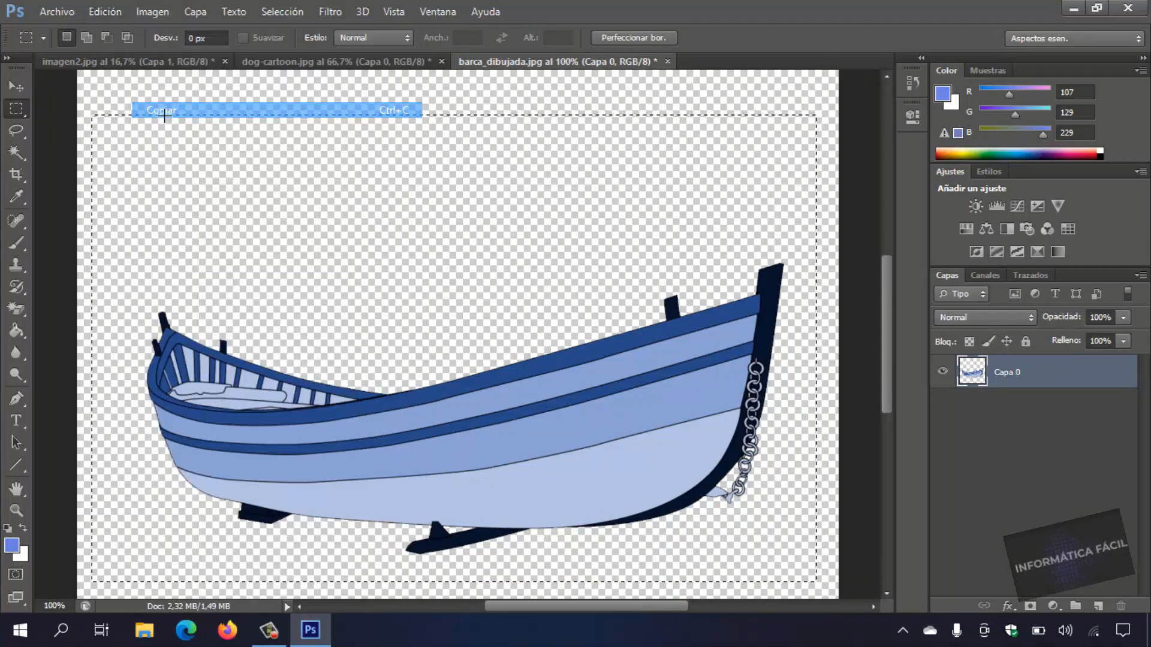
Paste the boat into imagen2.jpg and move it down to the shoreline, where the sand meets the water.
click(127, 61)
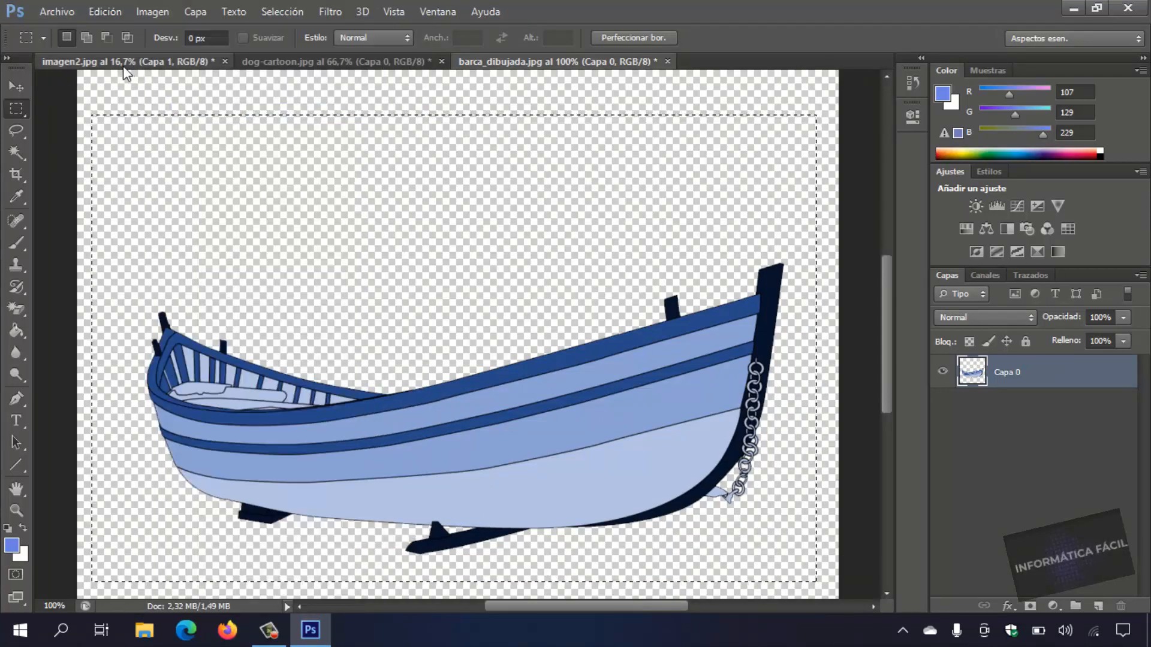
click(105, 12)
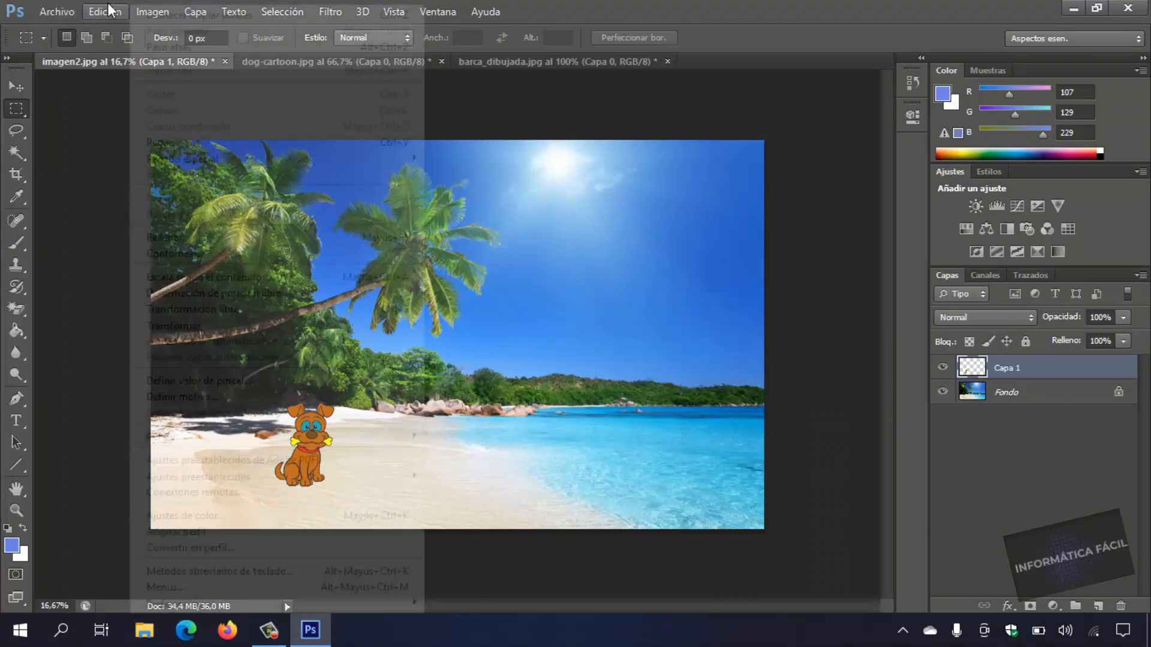
click(186, 142)
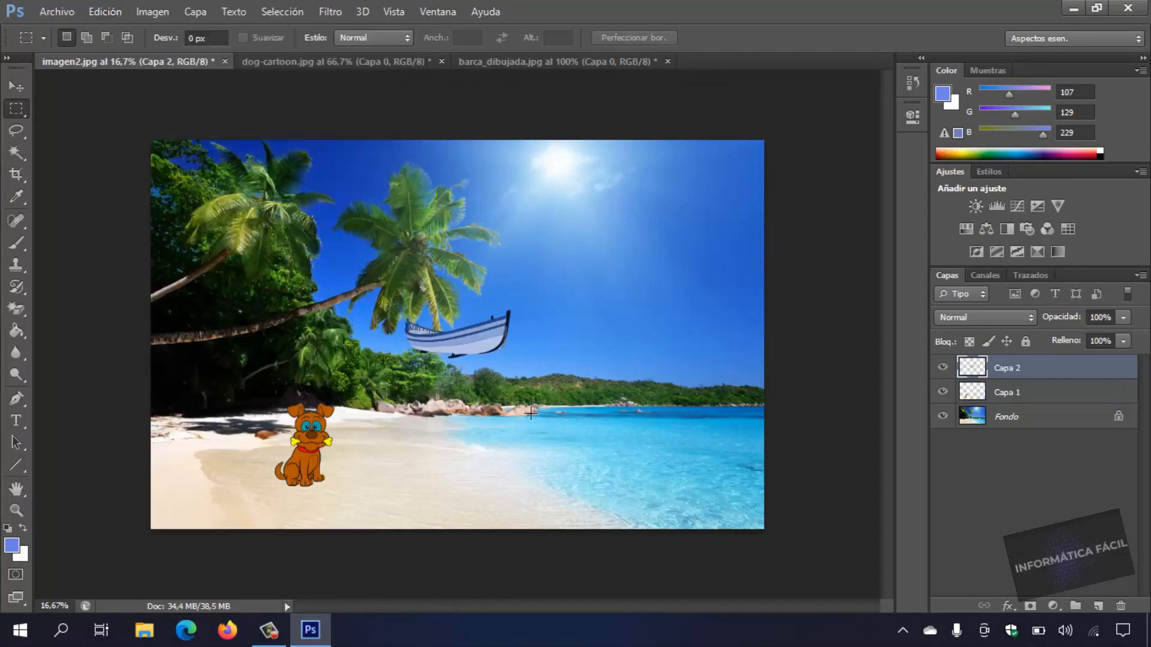
click(16, 87)
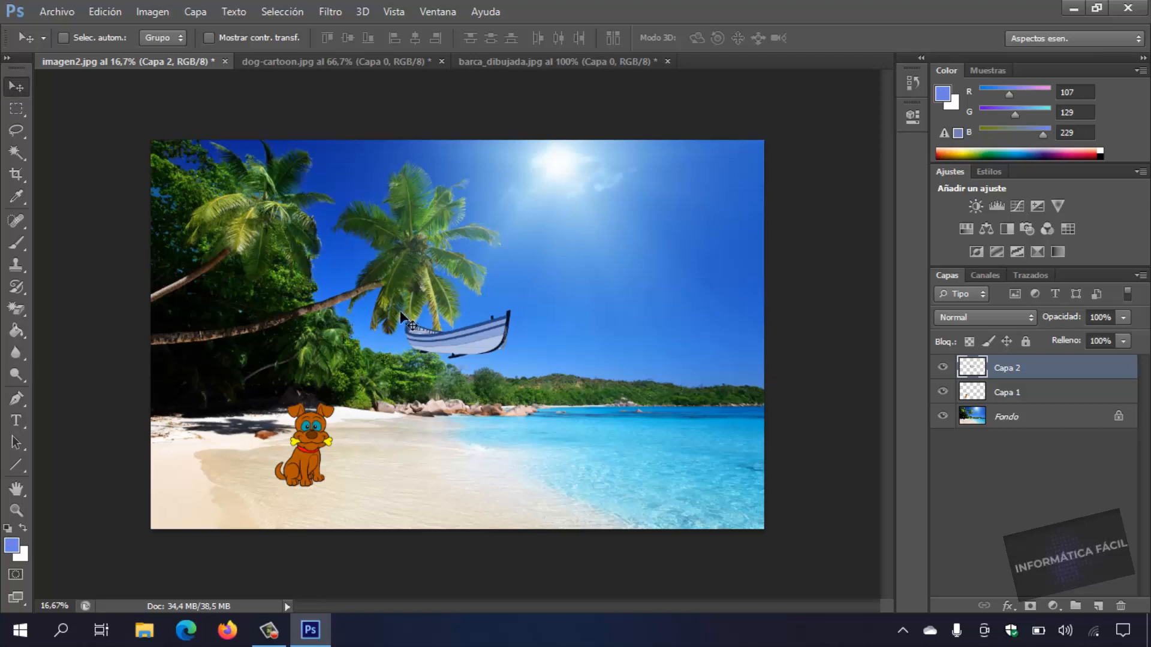
drag(460, 339, 543, 492)
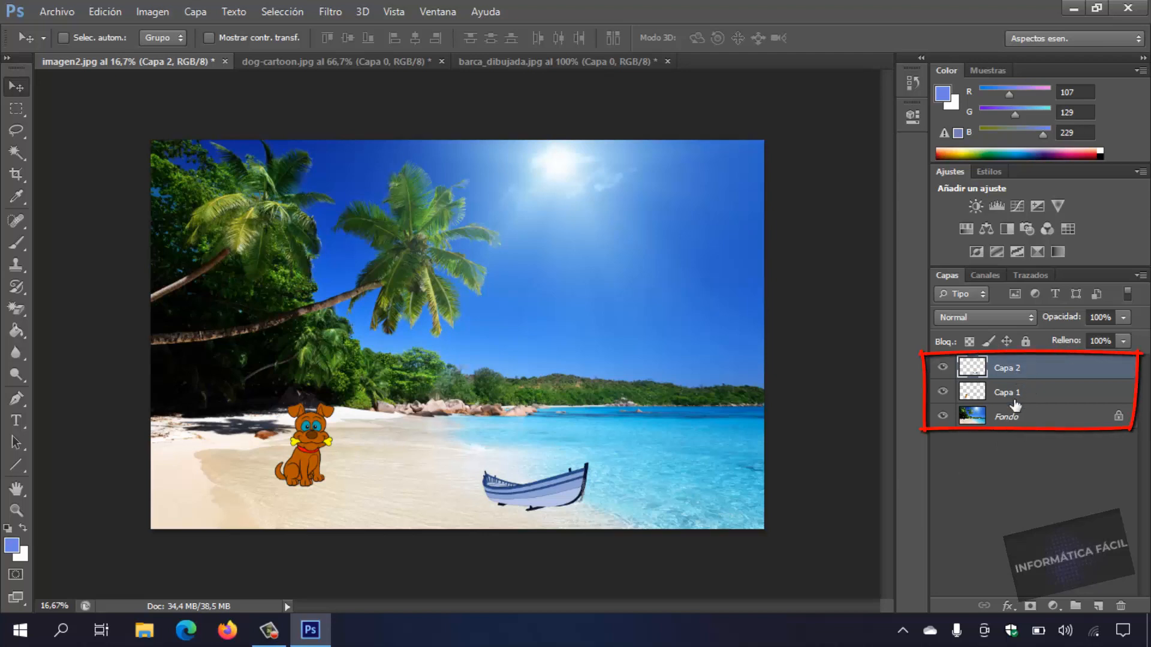
Convert the Fondo background of imagen2.jpg into a regular layer named Fondo Paisaje.
double_click(1018, 423)
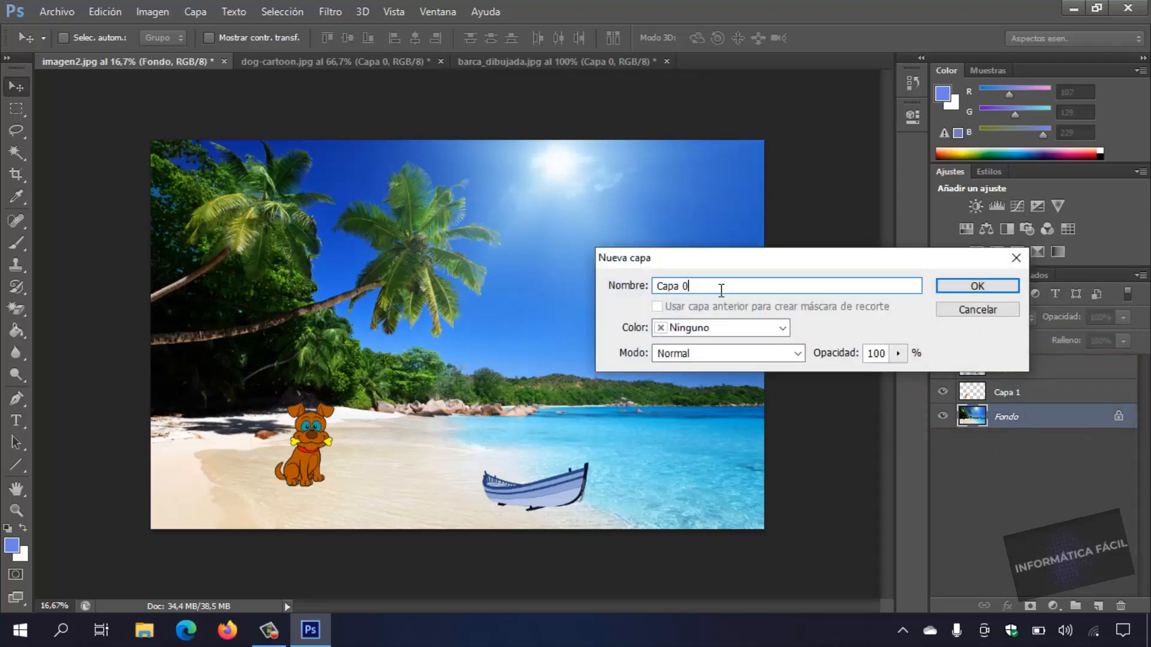
text(Fondo Paisaje)
key(Return)
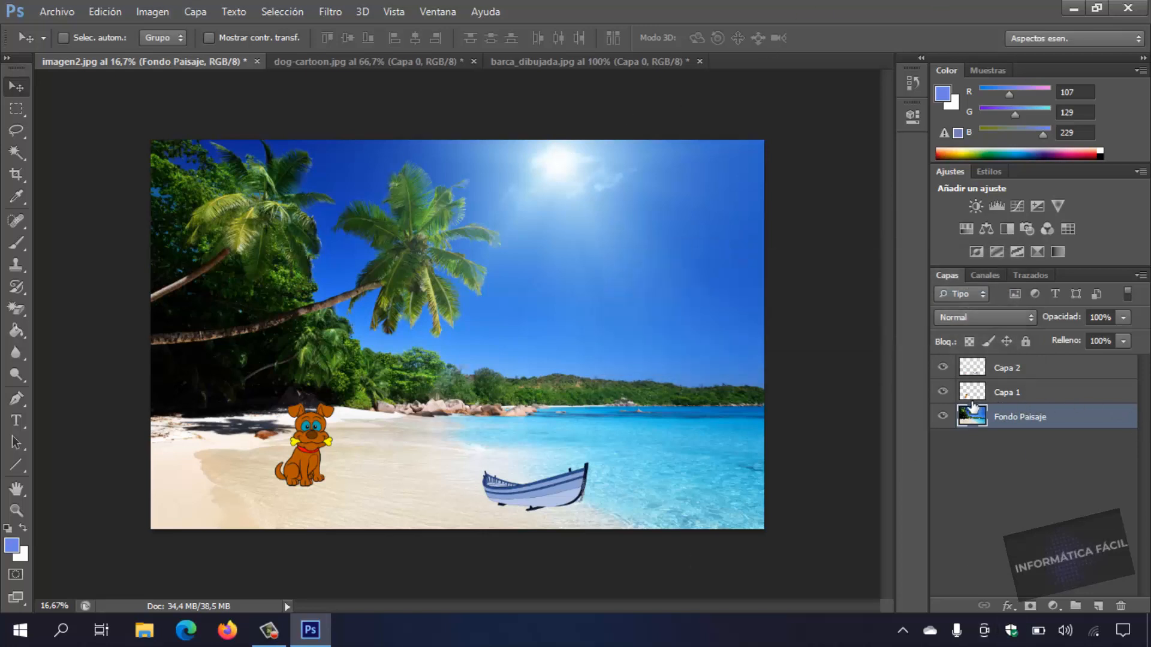
Rename the dog layer Capa 1 as Perro Dibujado.
click(1007, 396)
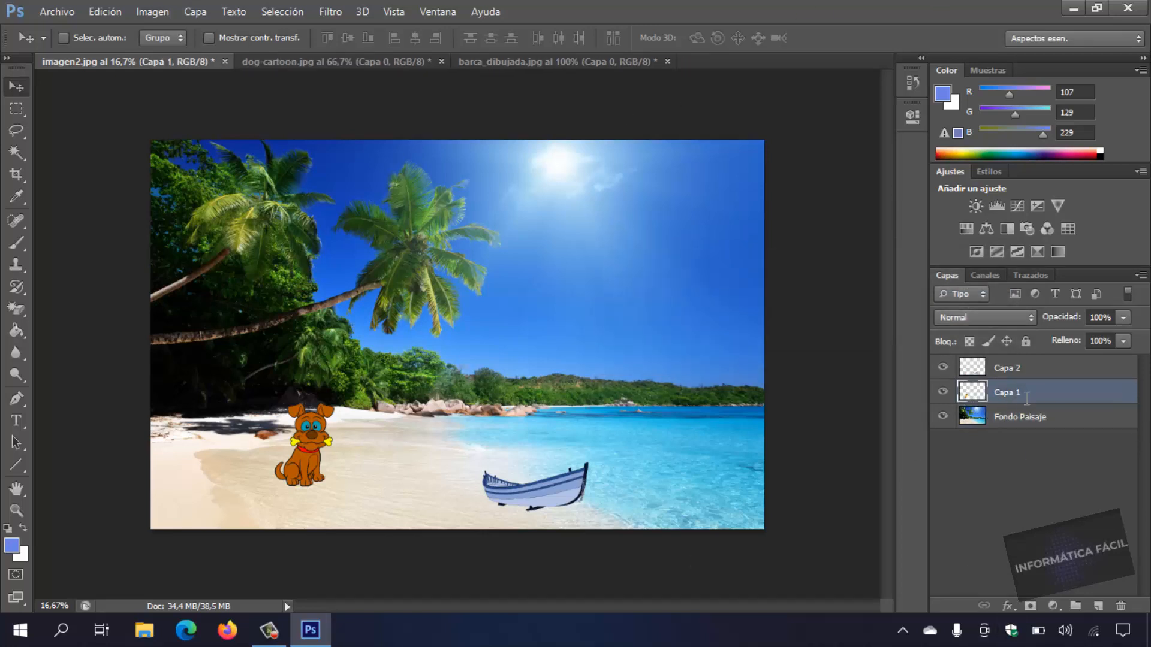
double_click(1027, 396)
text(Perro Dibujado)
key(Return)
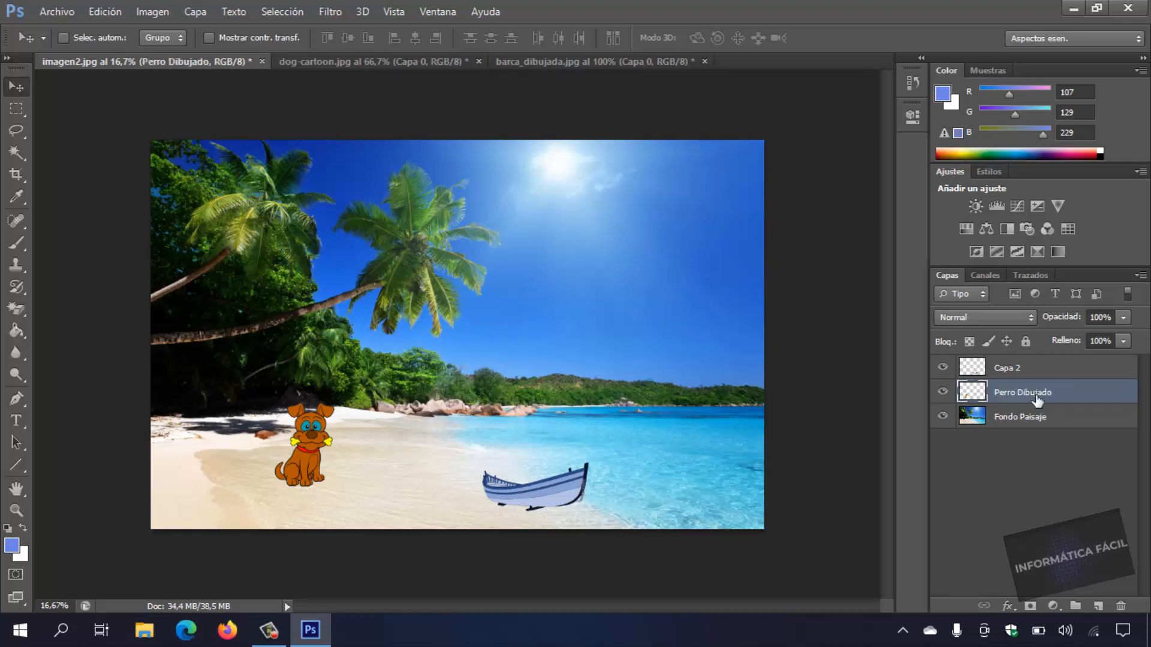
Rename the boat layer Capa 2 as Barca Dibujada.
double_click(1019, 377)
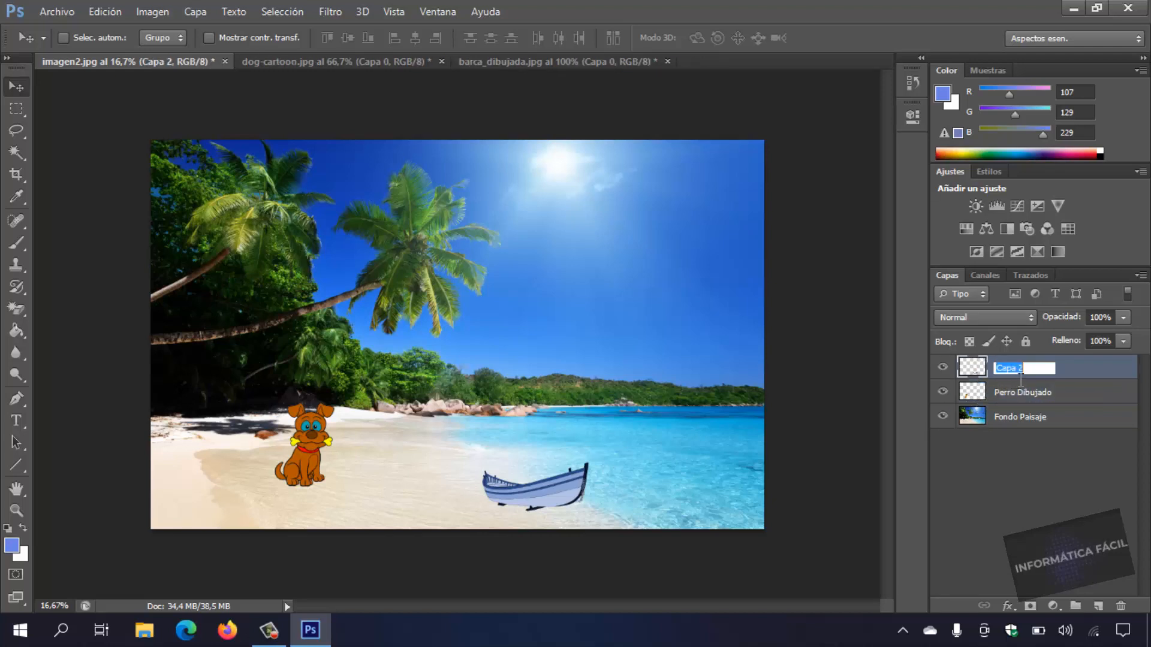
text(Barca Dibujada)
key(Return)
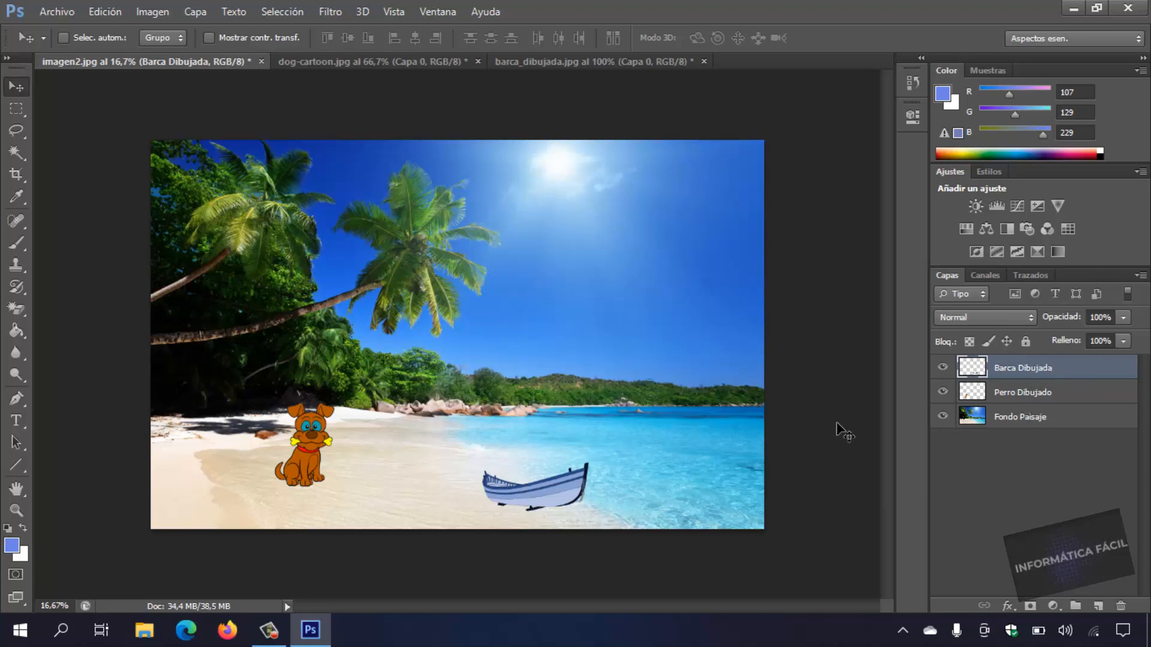
Nudge the boat slightly up the shoreline and shift the dog on the Perro Dibujado layer slightly across the sand toward it.
drag(546, 488, 551, 480)
click(1045, 393)
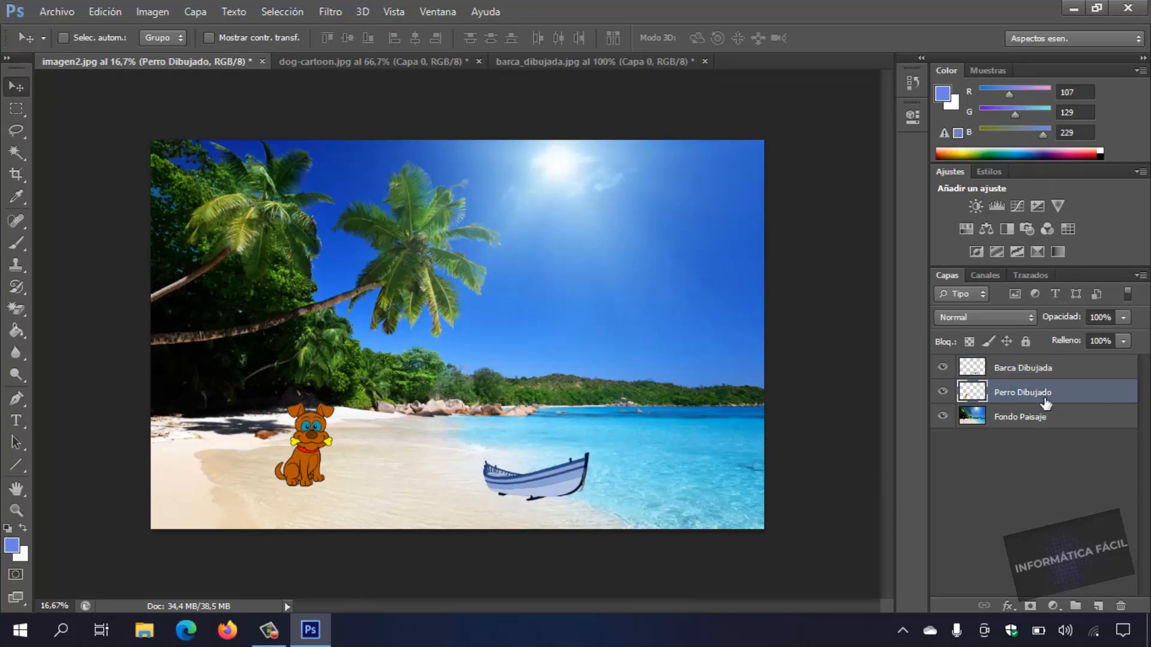
drag(308, 451, 542, 463)
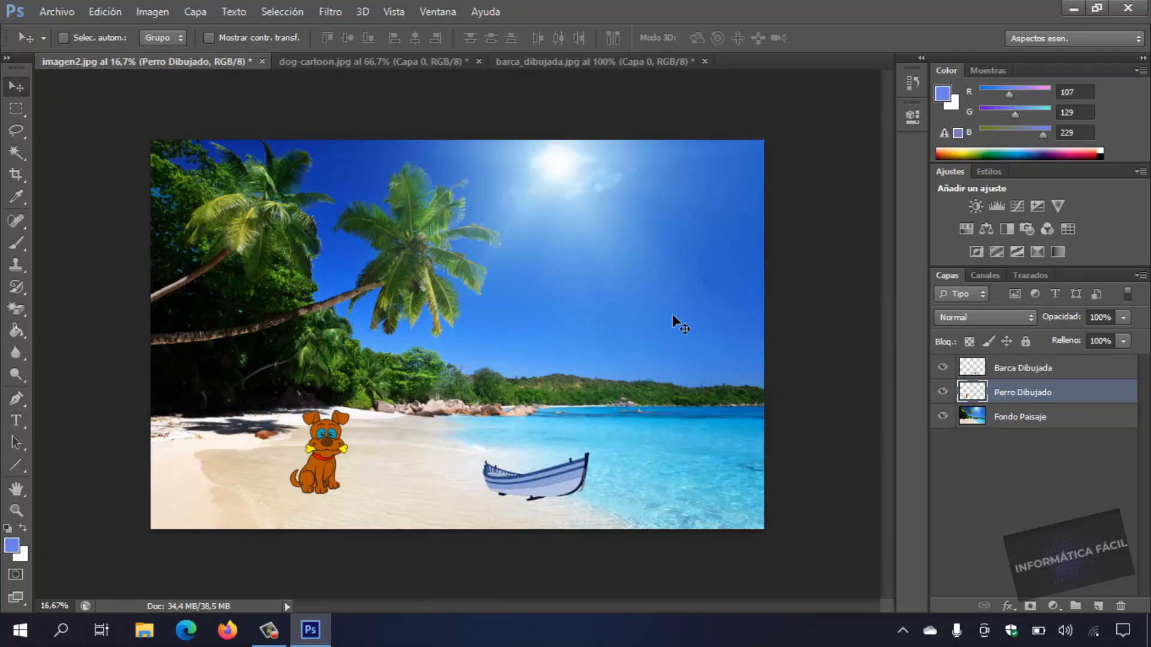
Add the text "Fondo con imagenes pegadas" directly above the Fondo Paisaje layer and move it down from the sky to just above the horizon.
click(1048, 418)
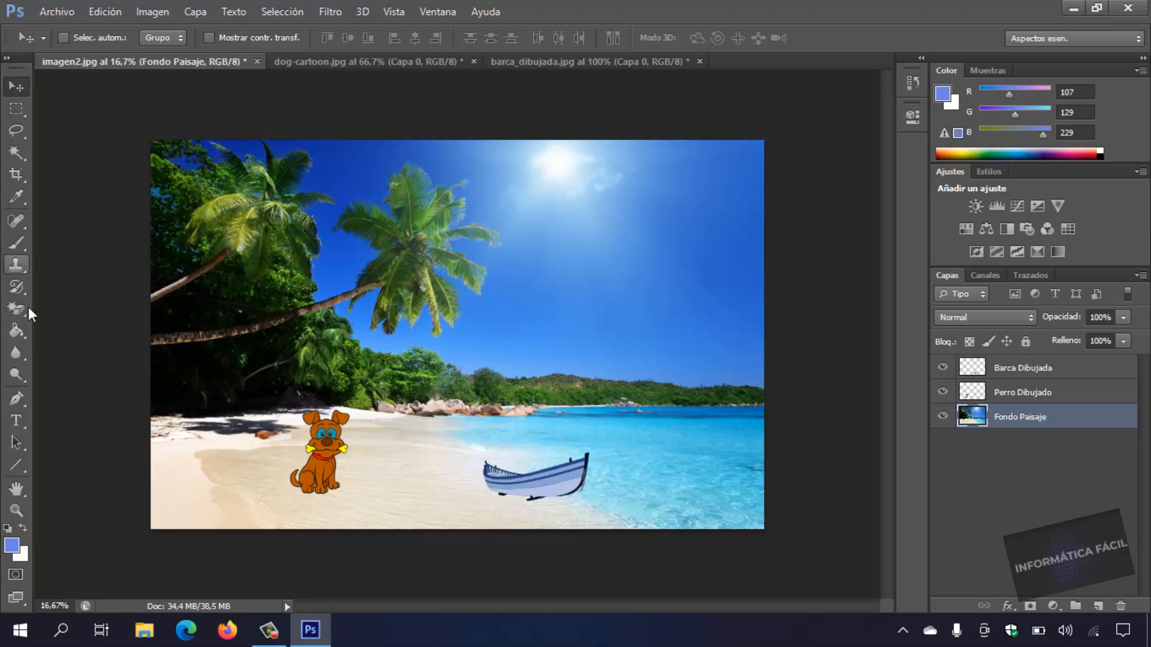
click(17, 422)
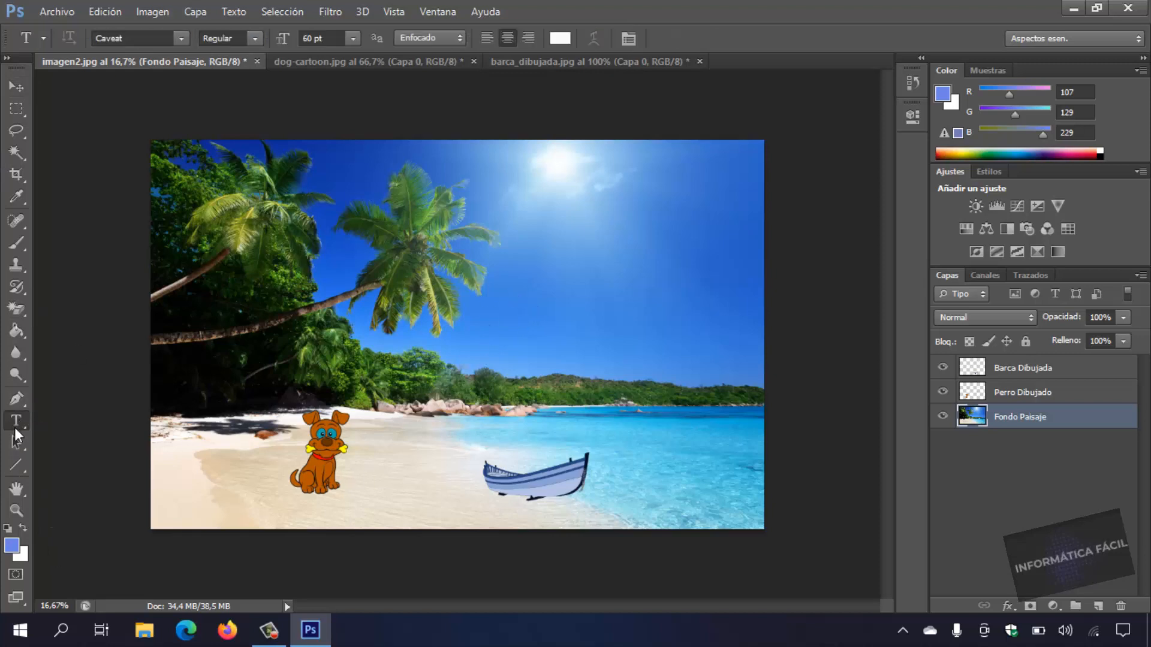
click(532, 267)
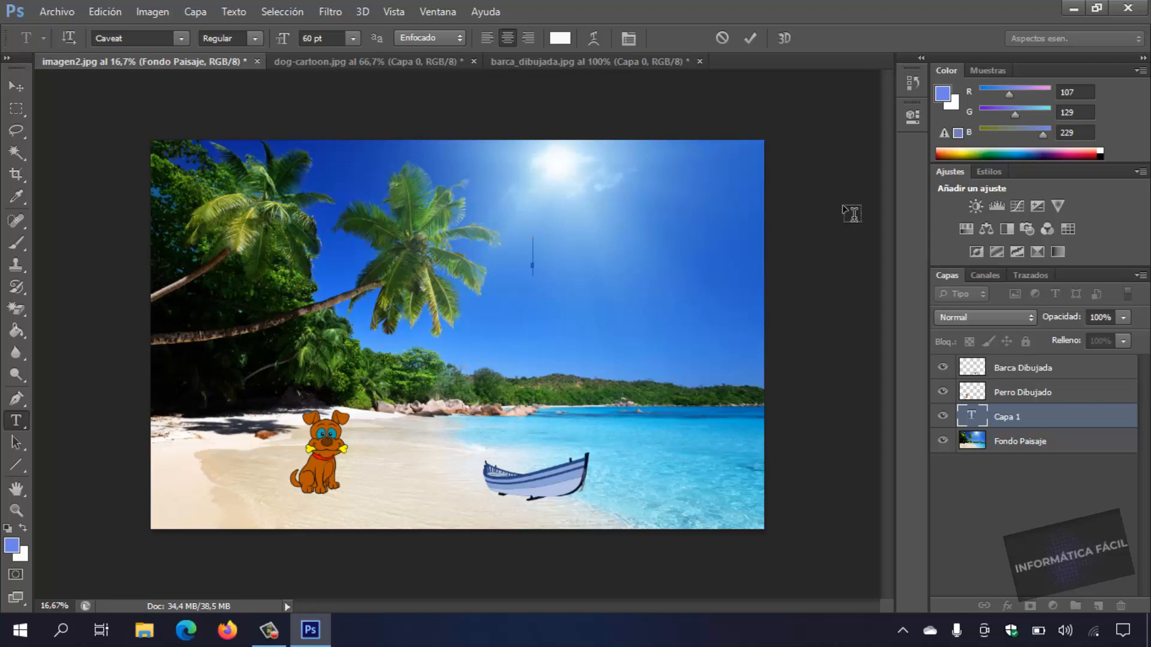
text(Fond)
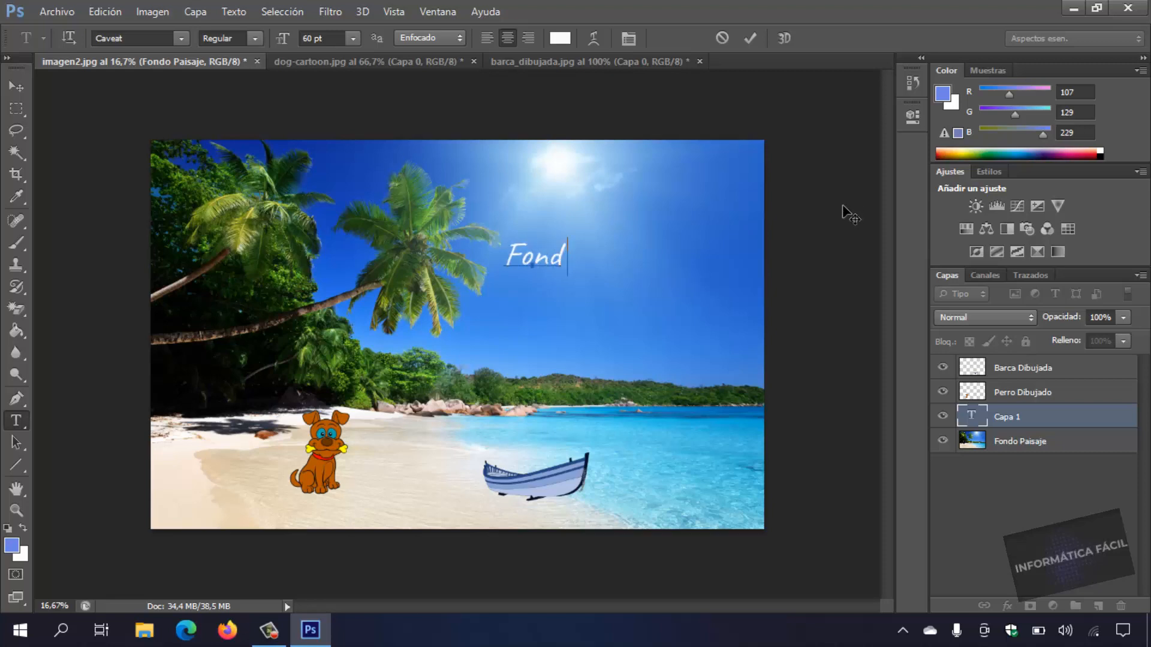
text(o)
text( con uim)
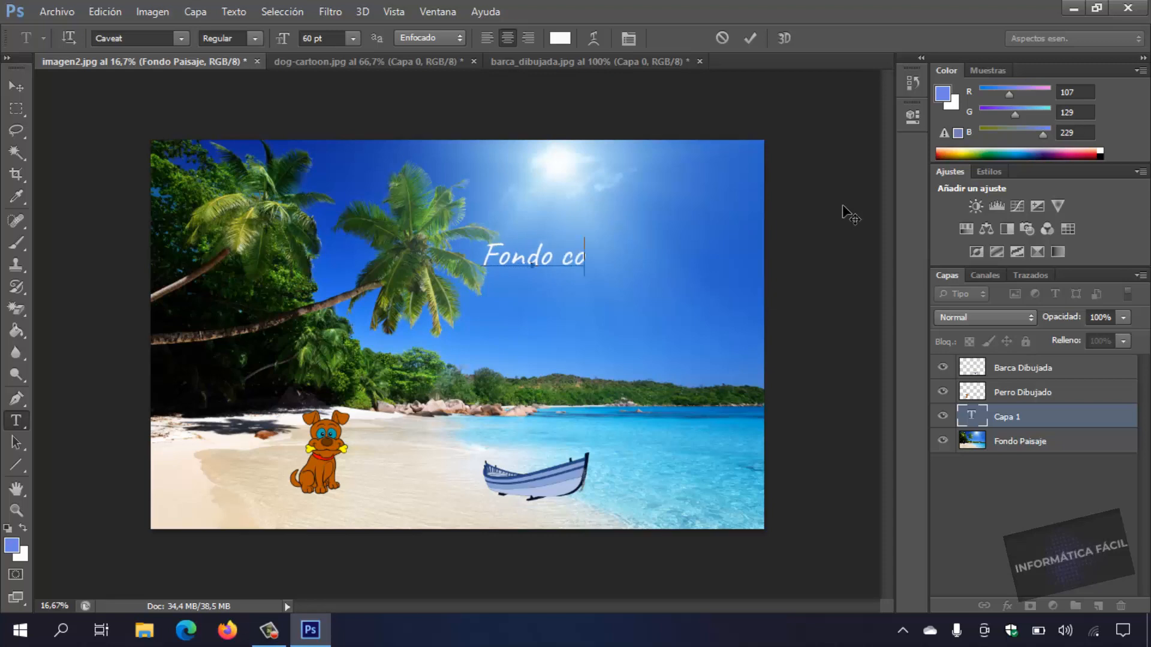
key(BackSpace)
key(BackSpace)
key(BackSpace)
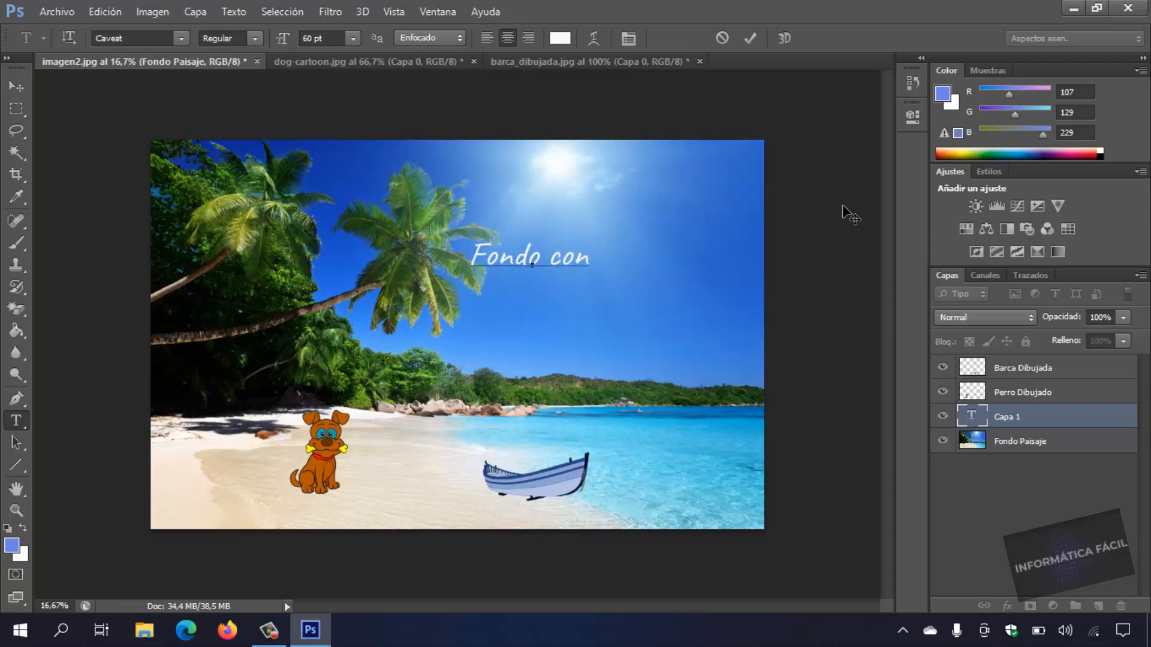
text(imagenes pega)
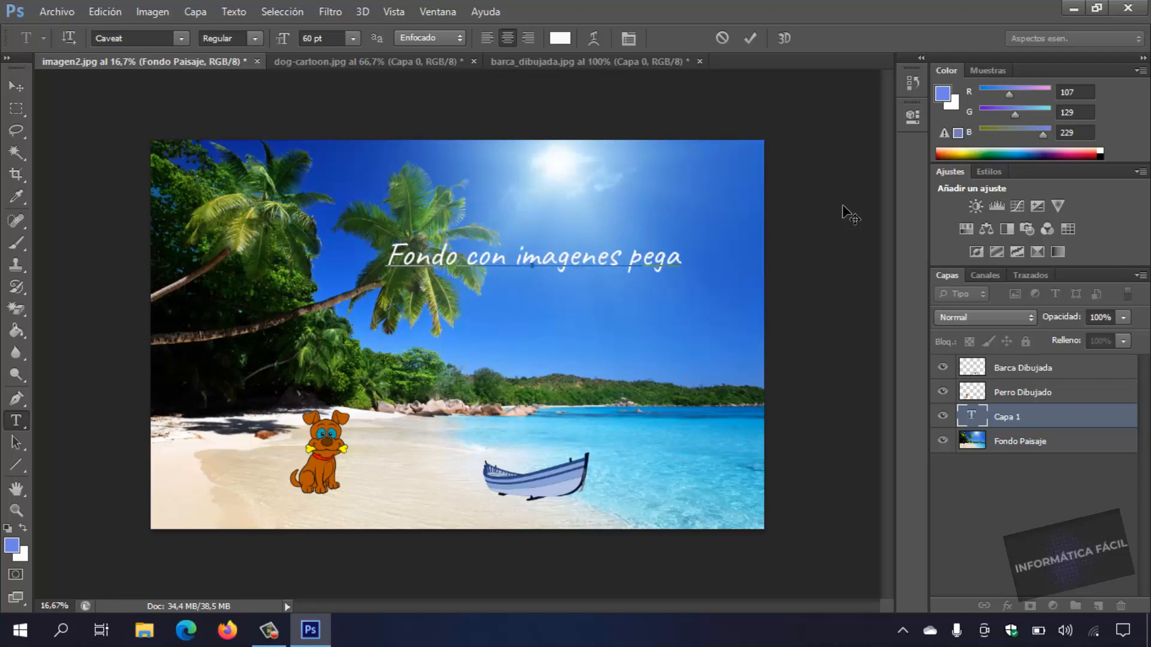
text(das)
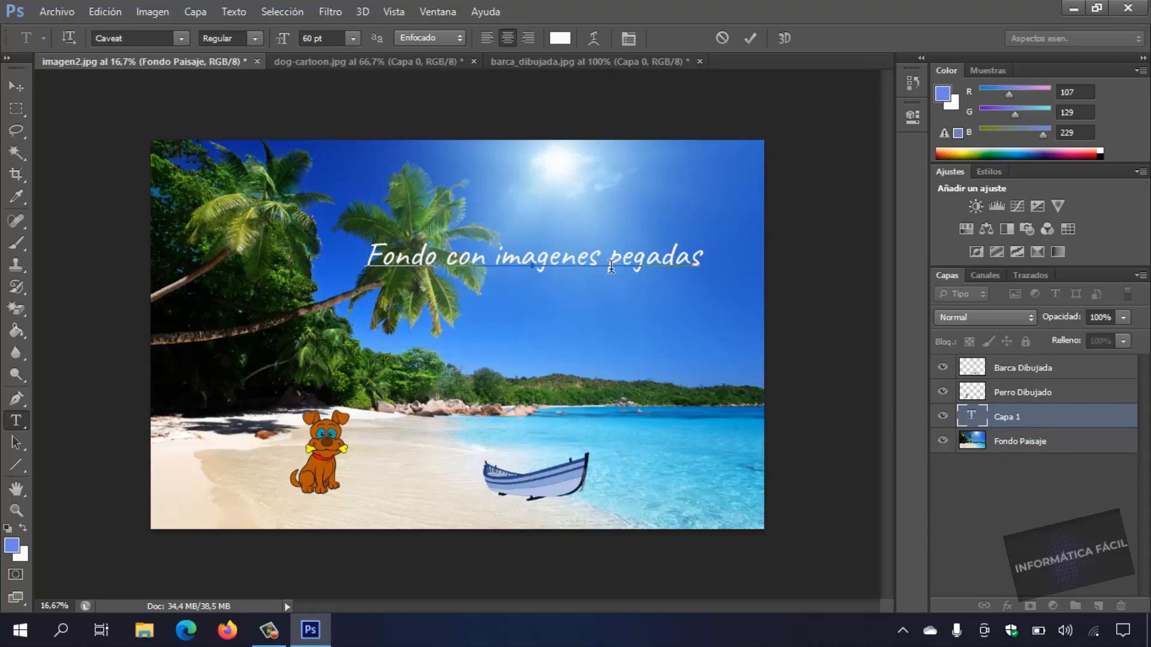
click(16, 86)
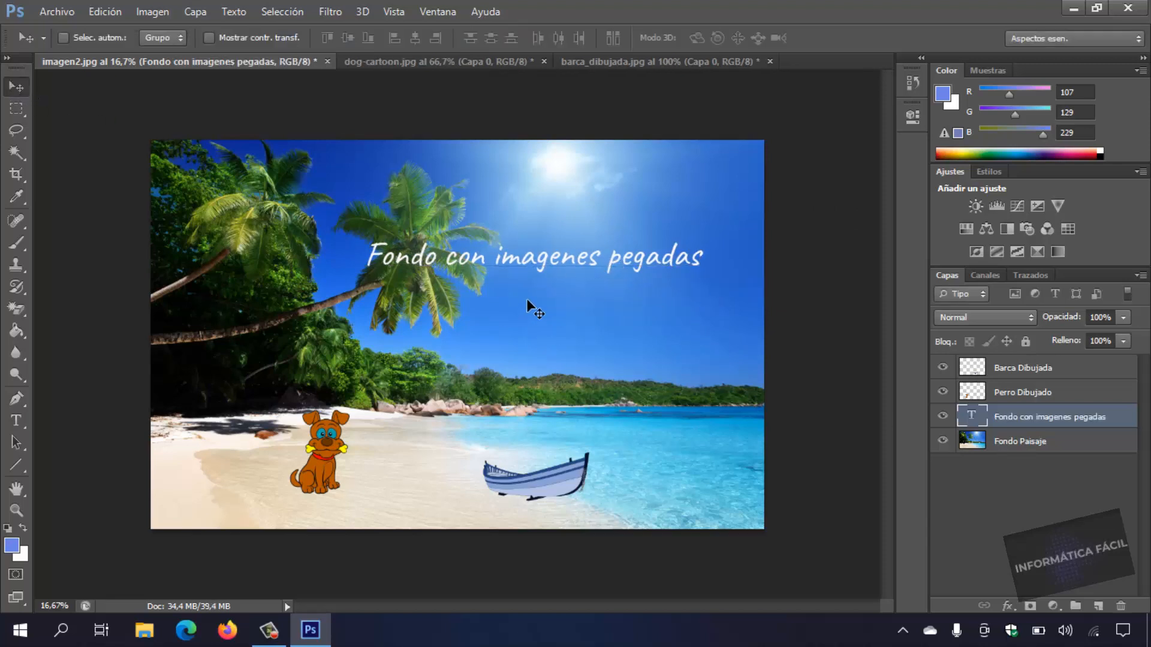
drag(532, 261, 537, 359)
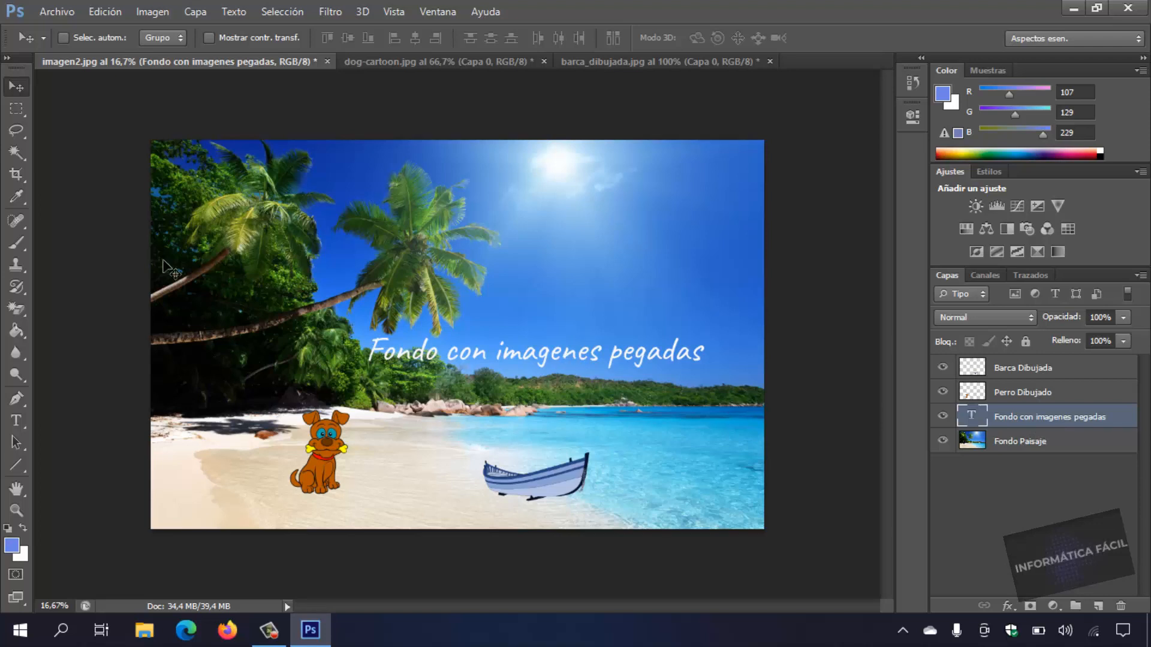
Select the whole phrase "Fondo con imagenes pegadas" and set its font size to 72 pt and its style to Bold.
click(16, 421)
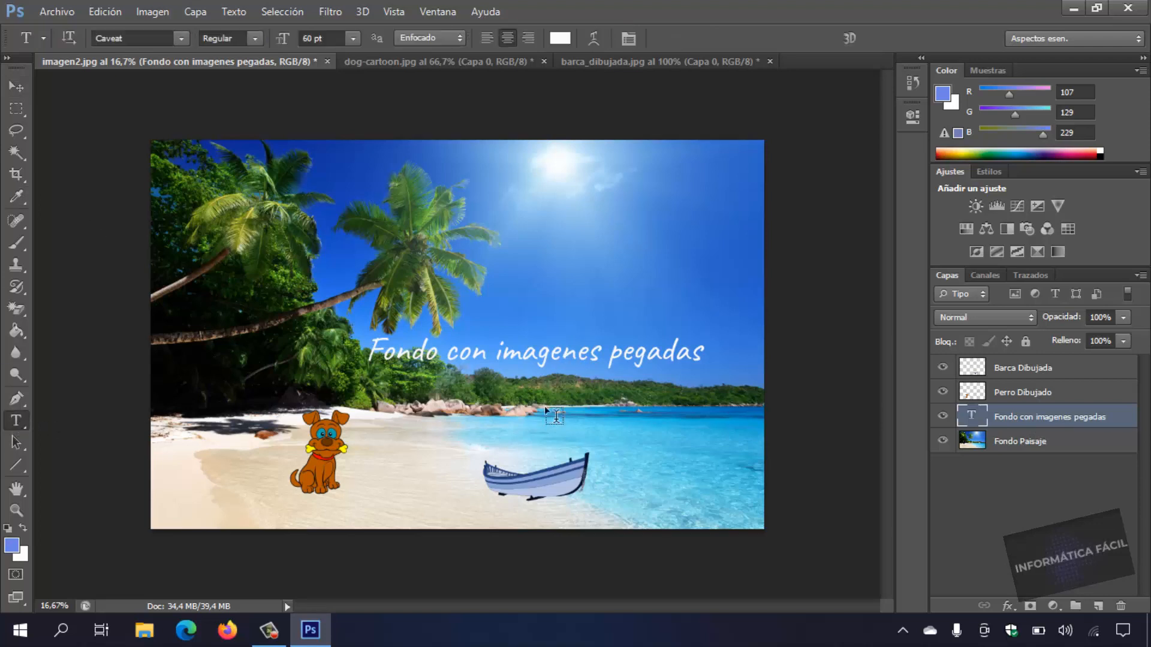
click(543, 361)
double_click(542, 361)
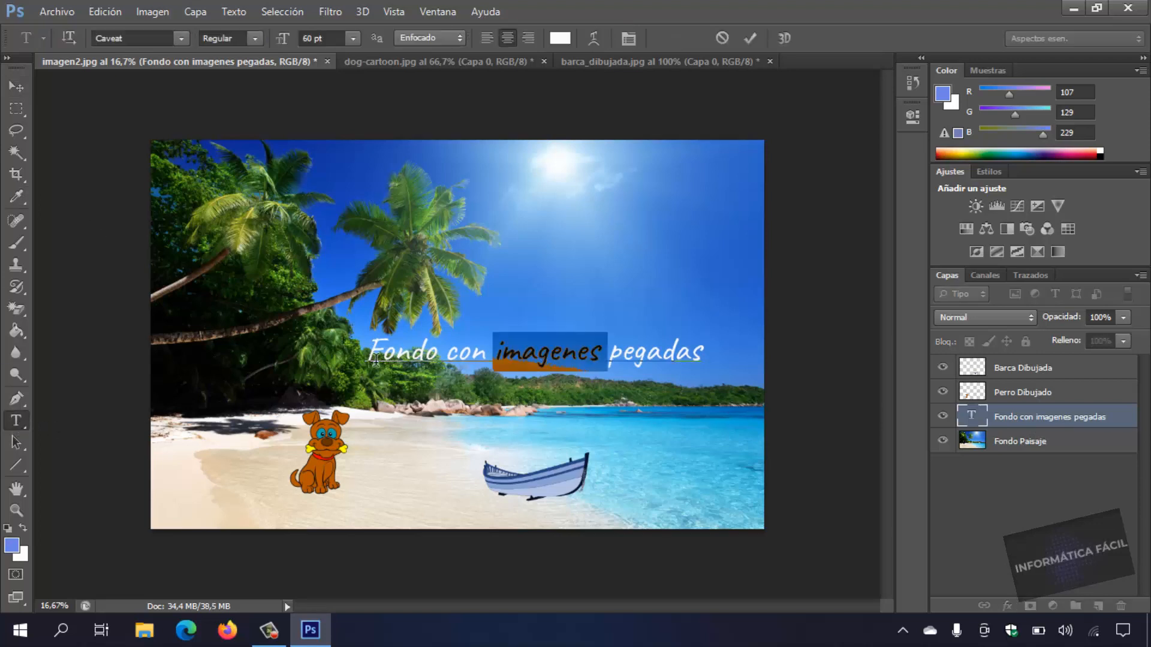
drag(375, 360, 780, 404)
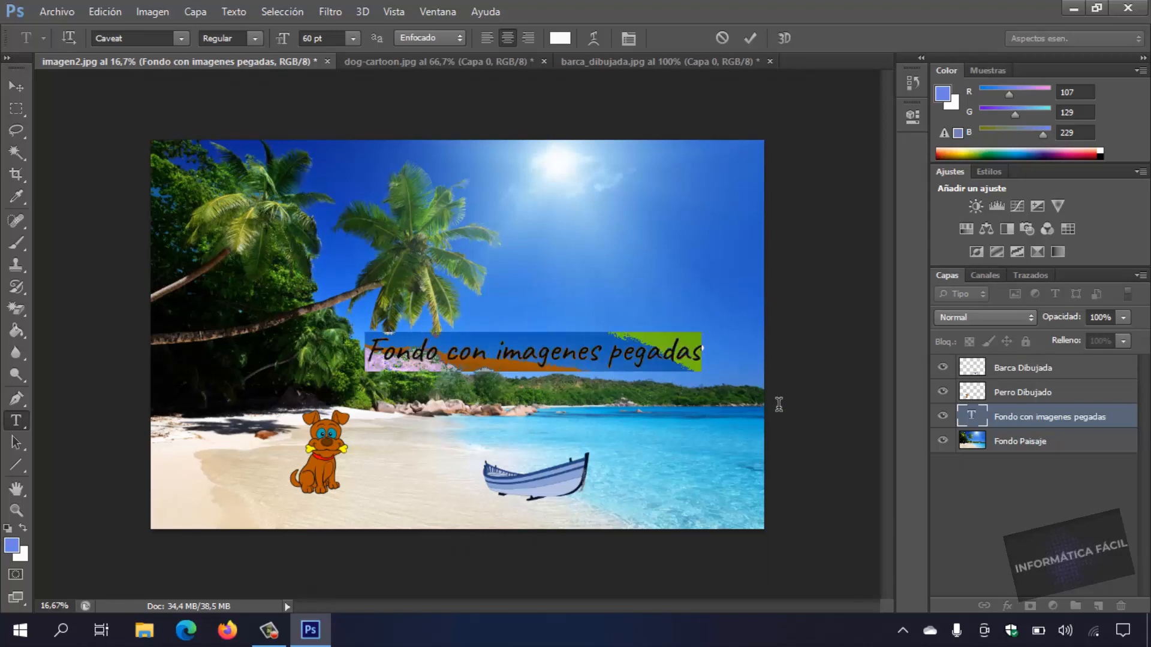
click(354, 36)
click(342, 323)
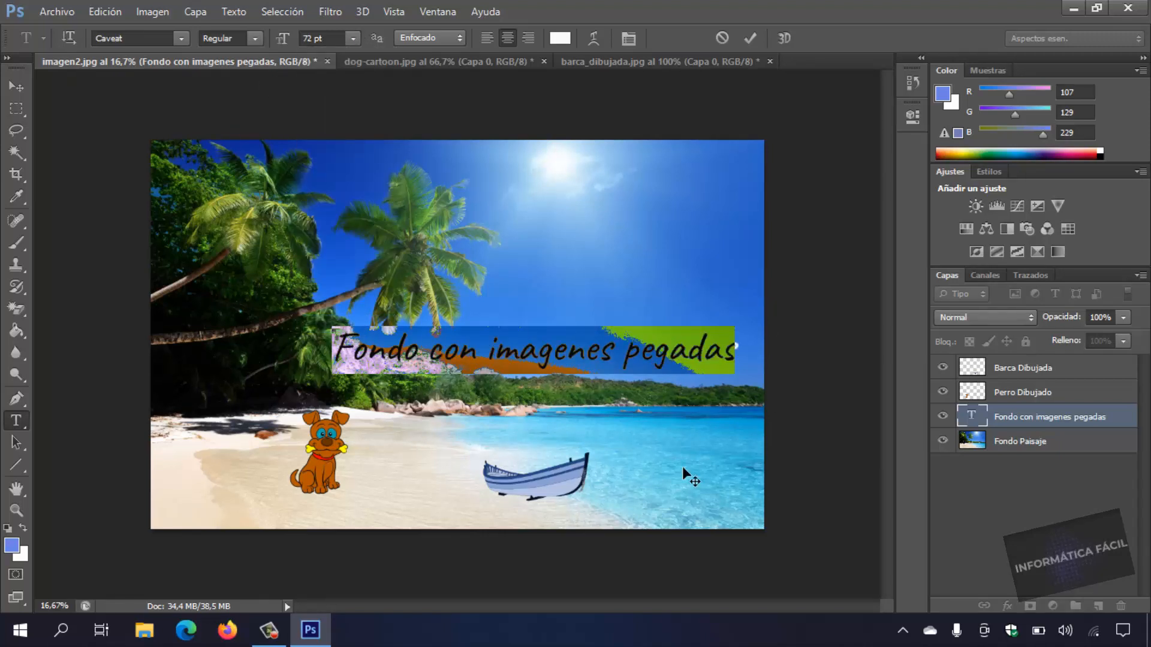
click(254, 39)
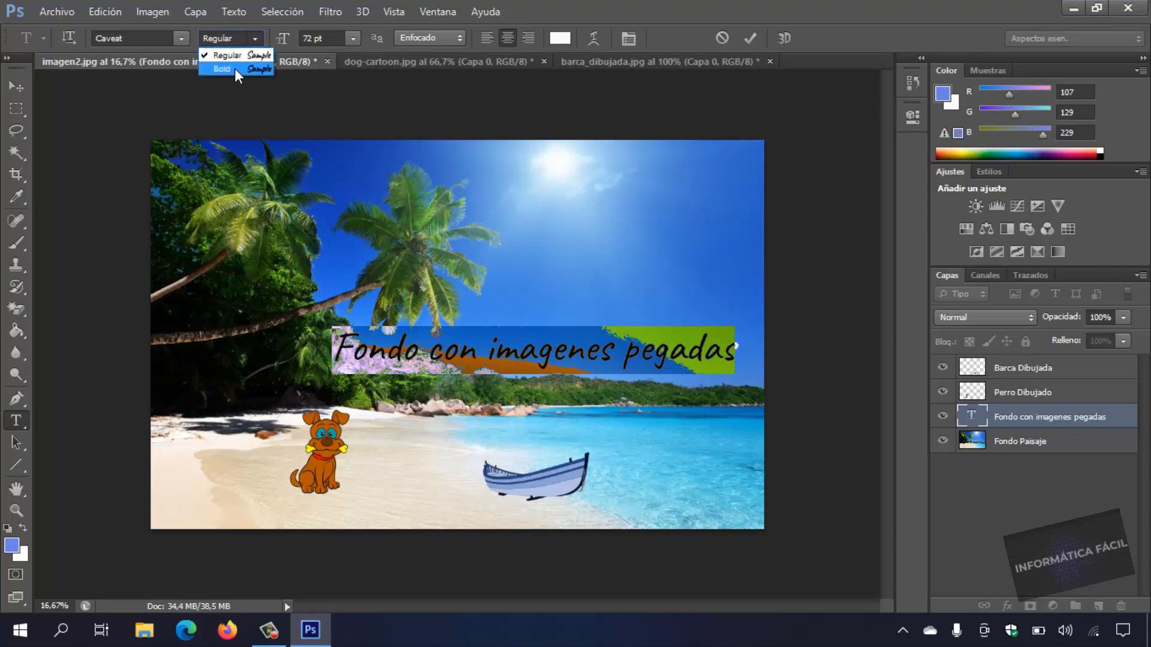
click(242, 68)
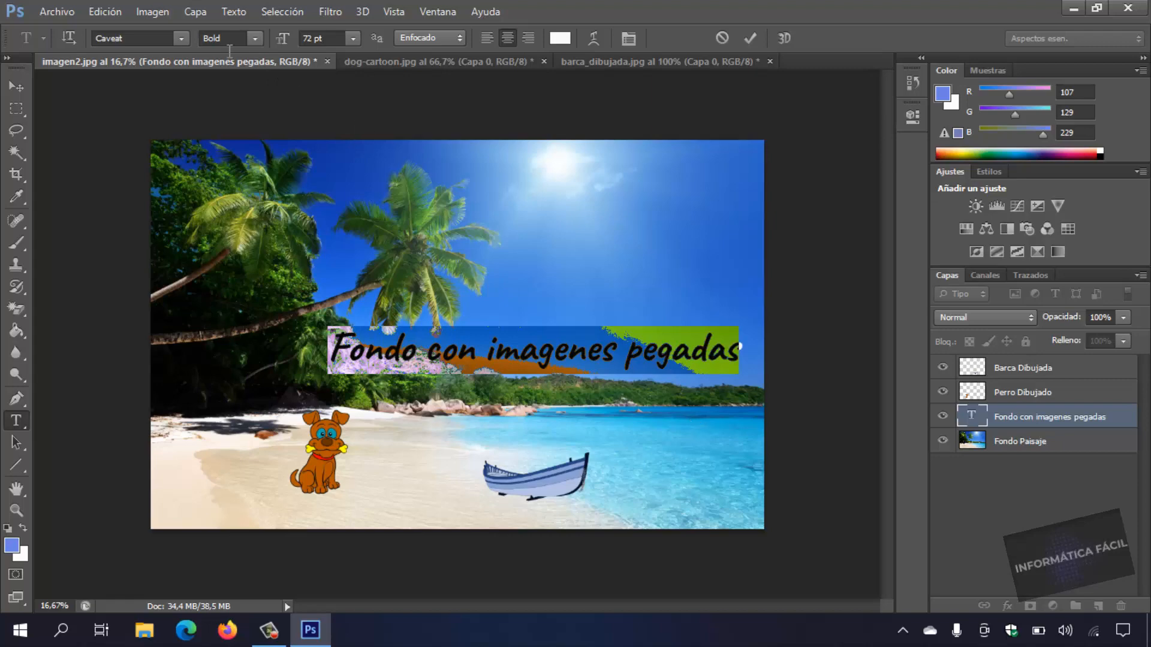
Change the text color to red (e12323) and move the text slightly to the right.
click(560, 38)
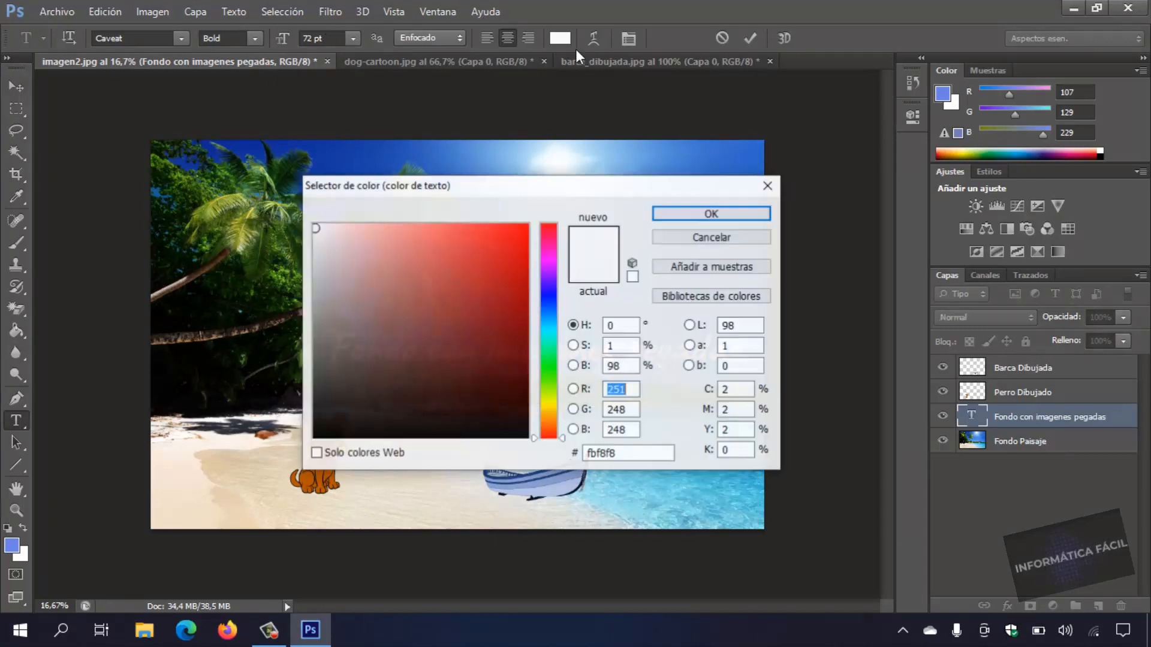
drag(387, 253, 495, 248)
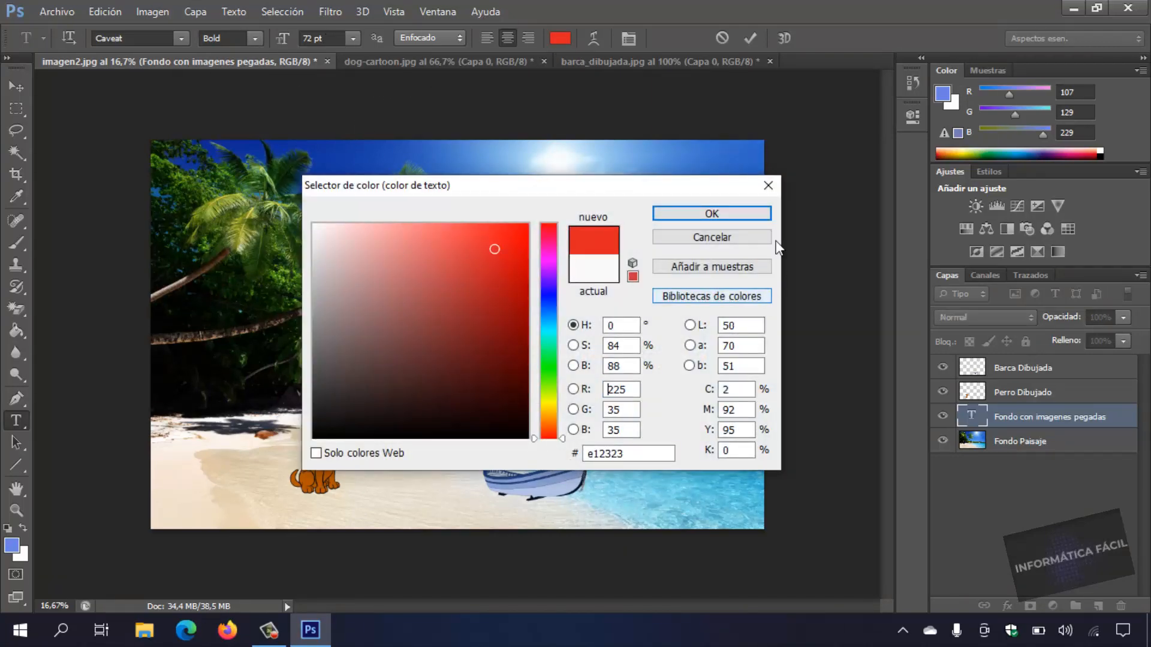
click(740, 213)
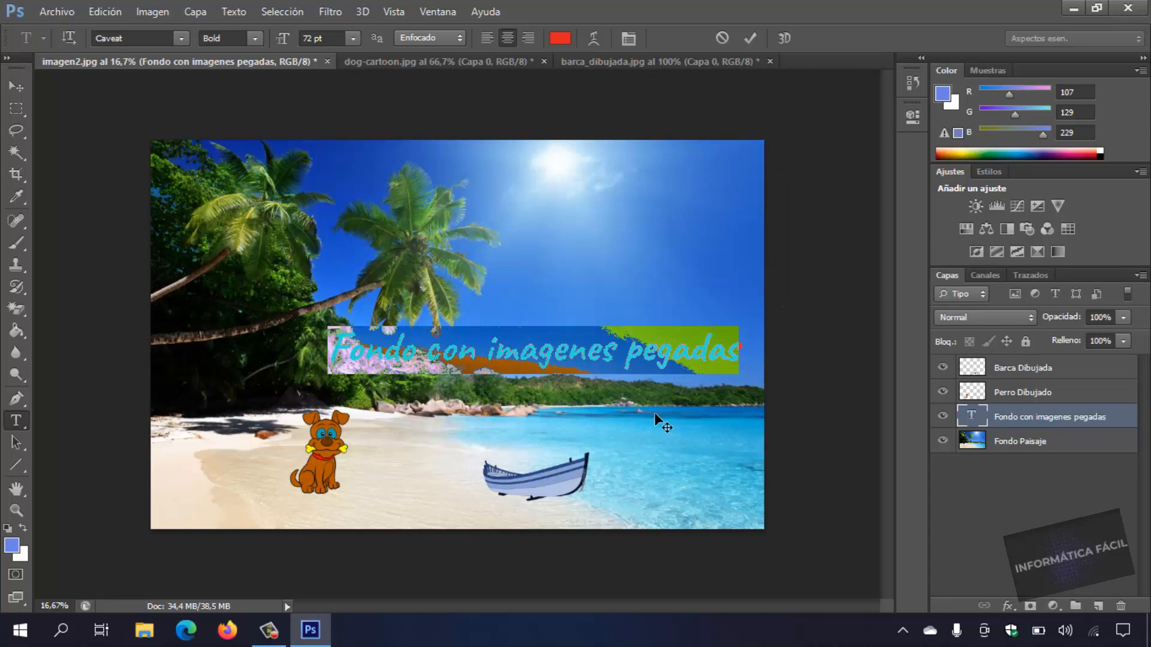
click(16, 107)
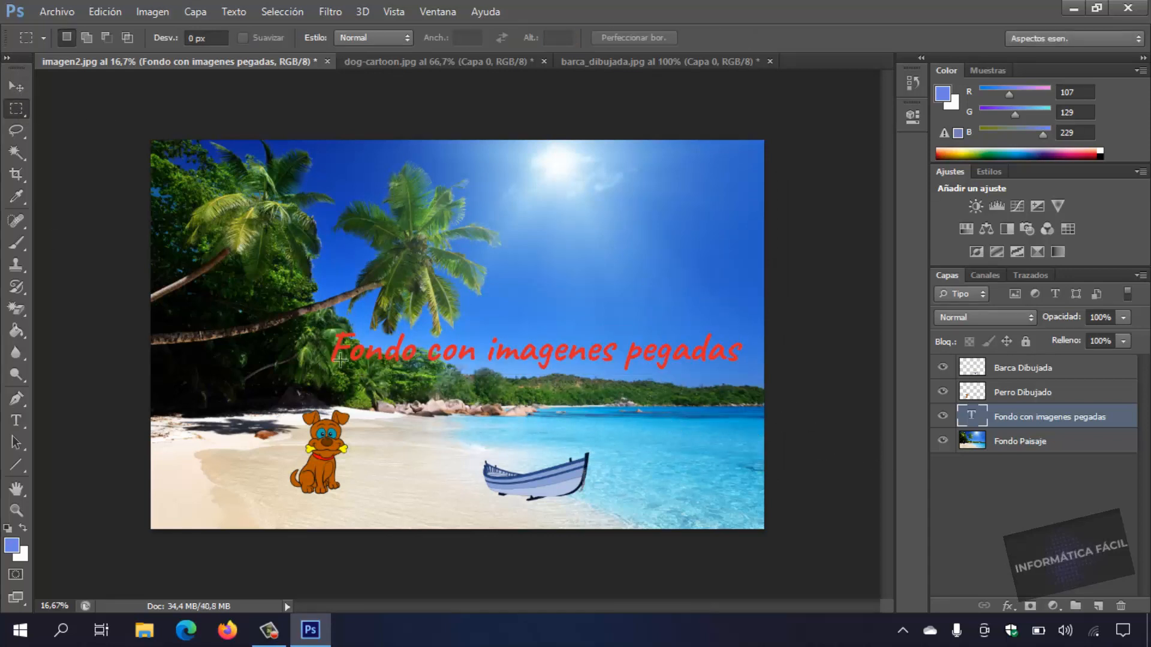
click(16, 87)
drag(508, 372, 537, 375)
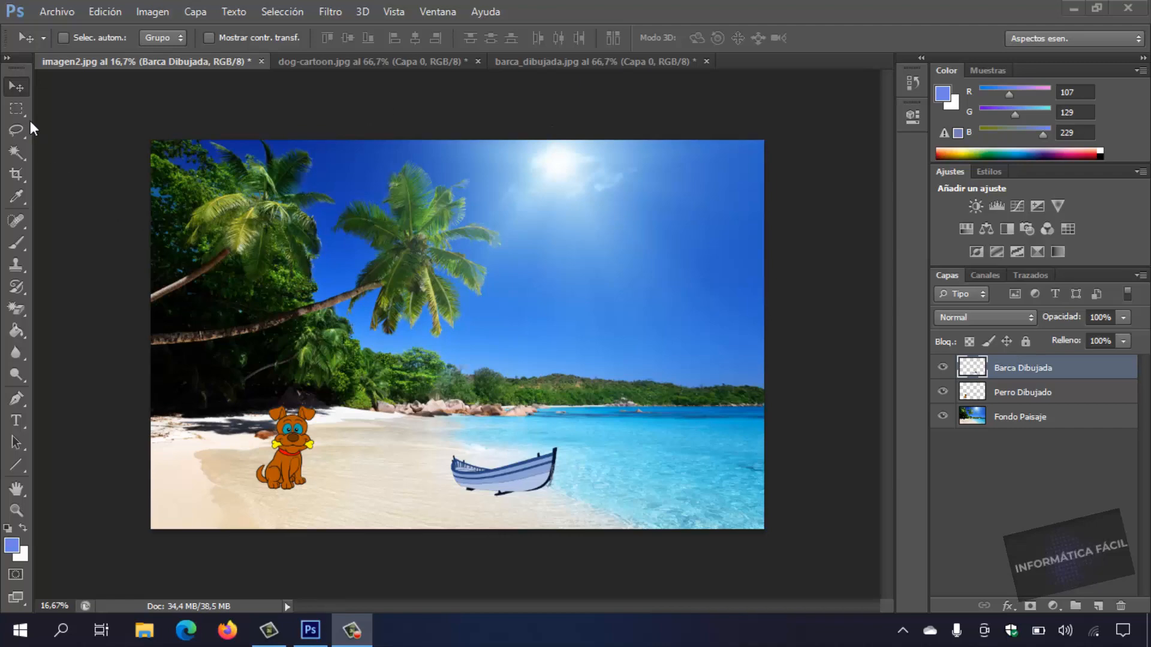
Start saving the composition as a new file in the Imagenes Ejemplo folder, named Composición en Photoshop.
click(53, 13)
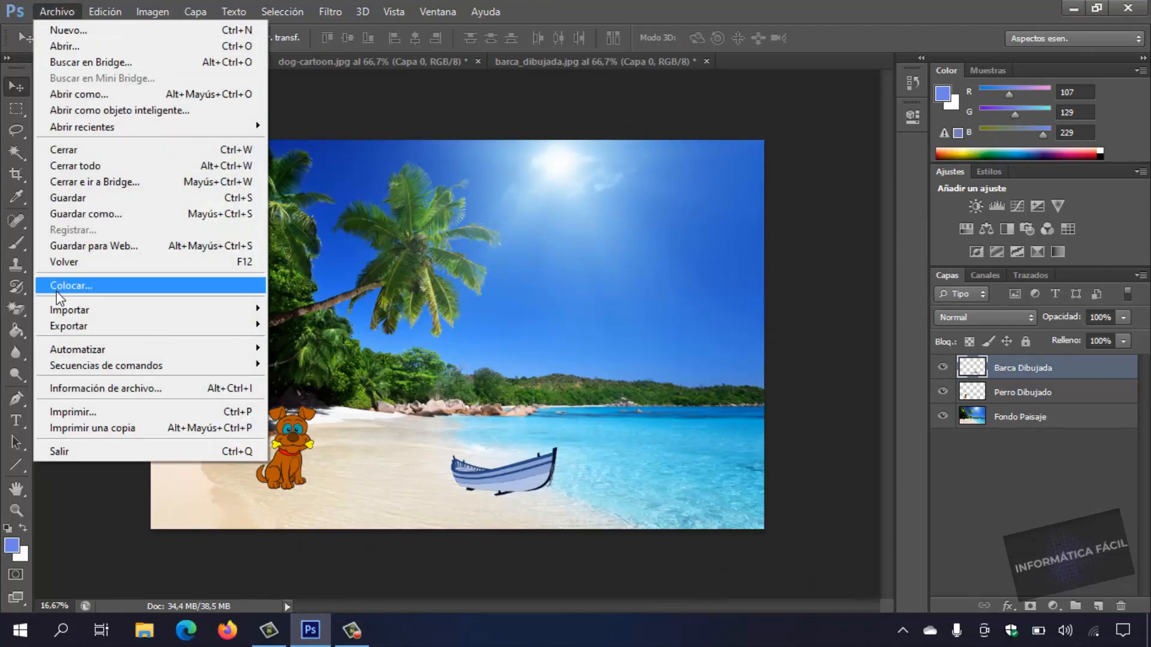
click(148, 214)
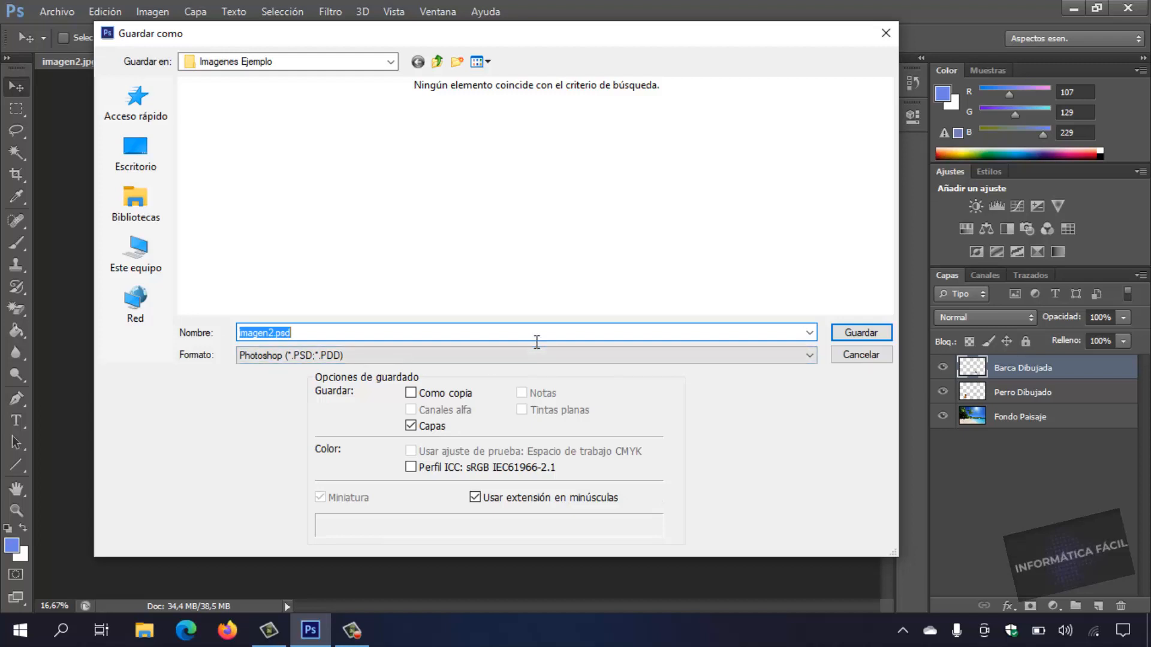
text(Composición en Pho)
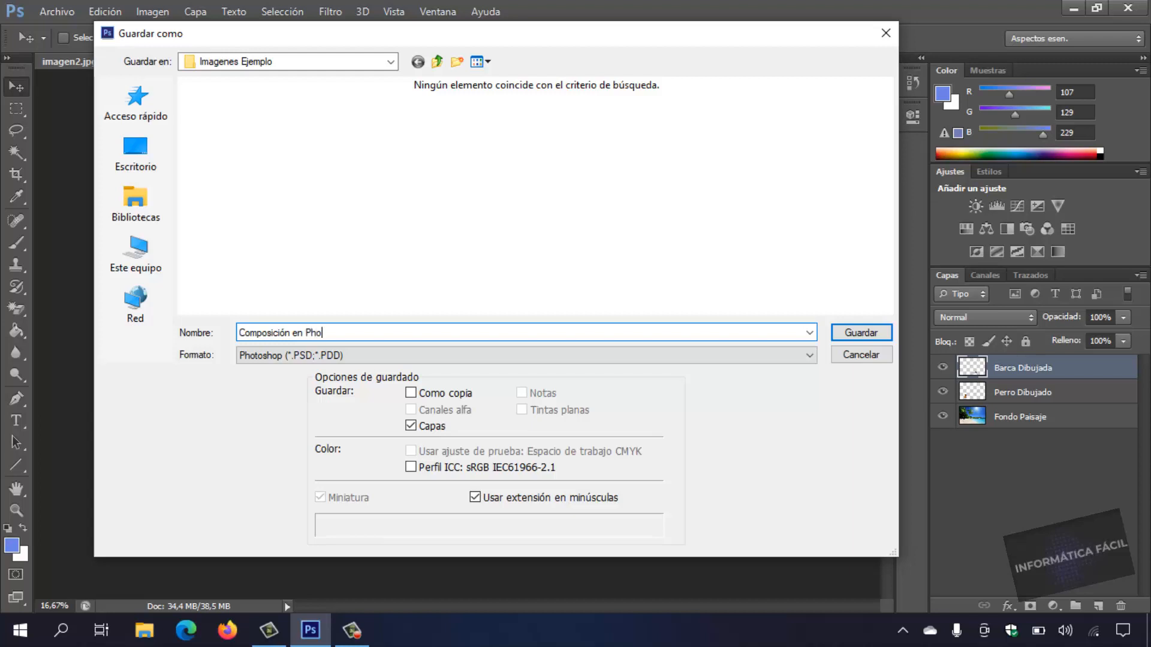
text(toshop)
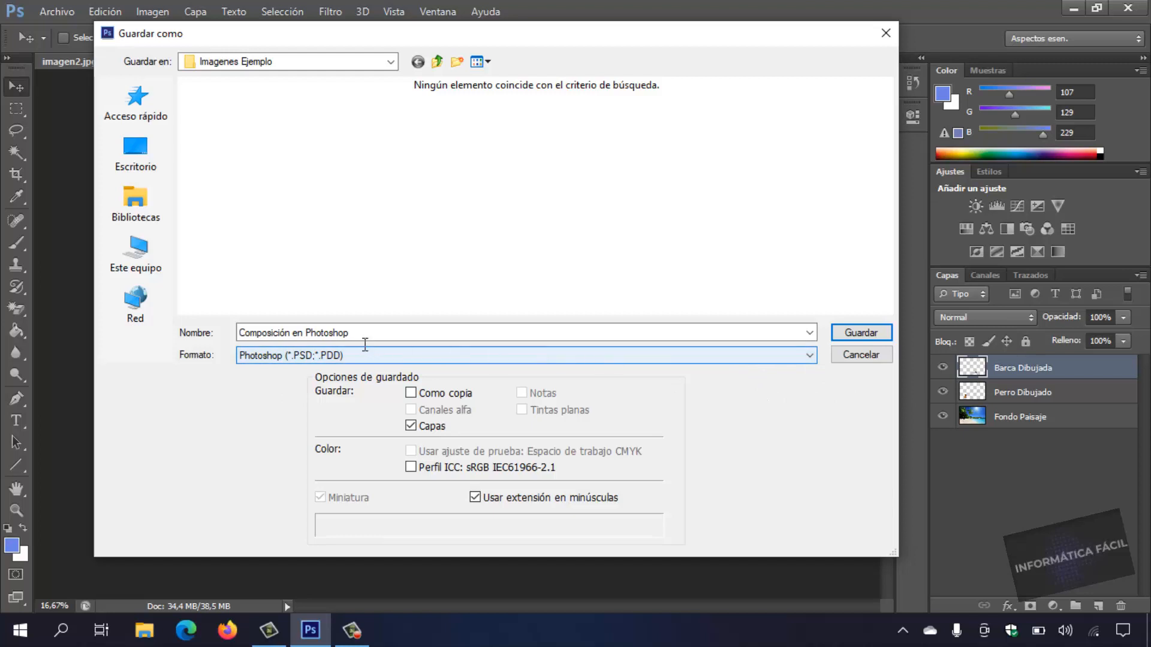
Choose the JPEG format and save the file with maximum quality 12 and the Progresivo option with 3 scans.
click(468, 356)
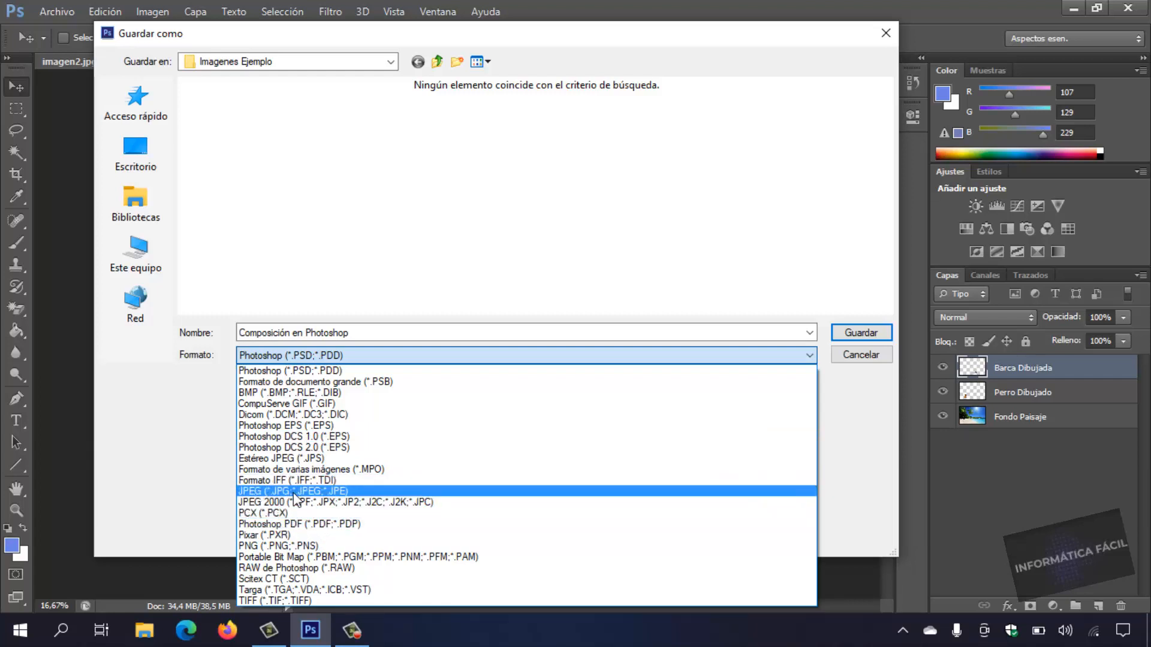
click(323, 491)
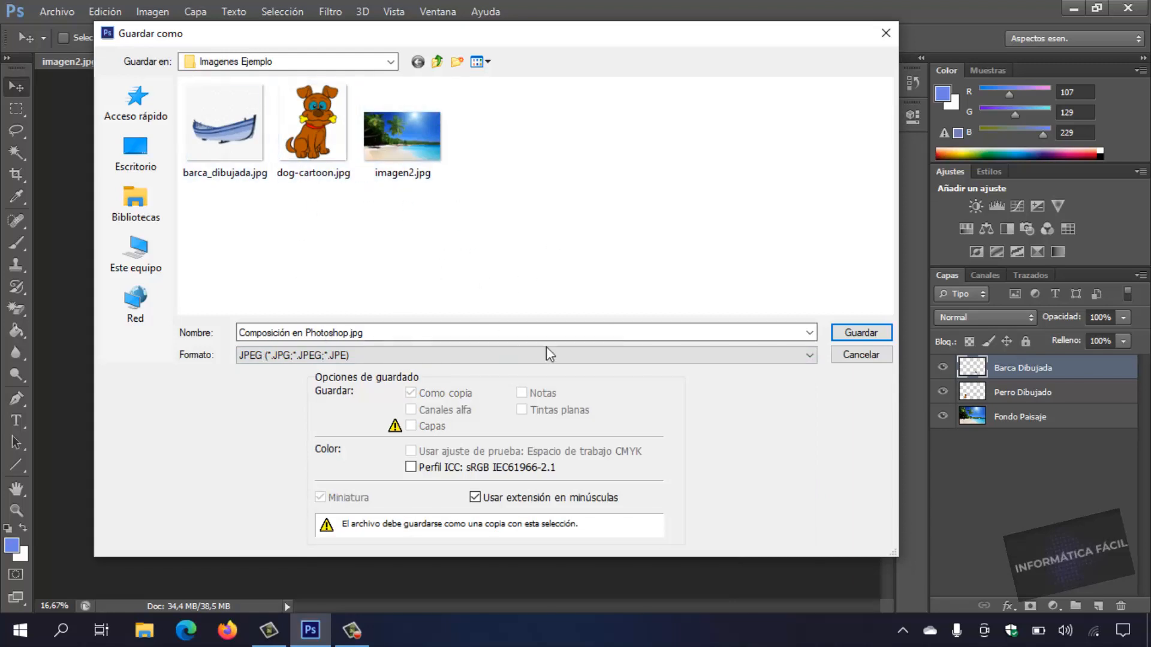
click(869, 333)
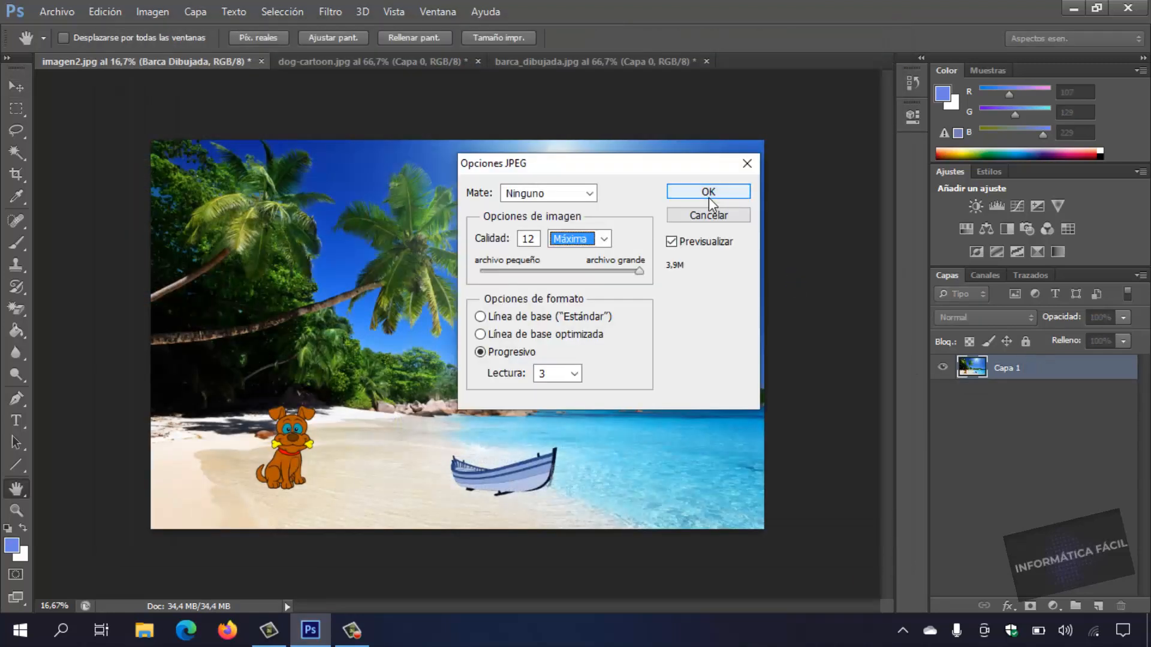
click(696, 192)
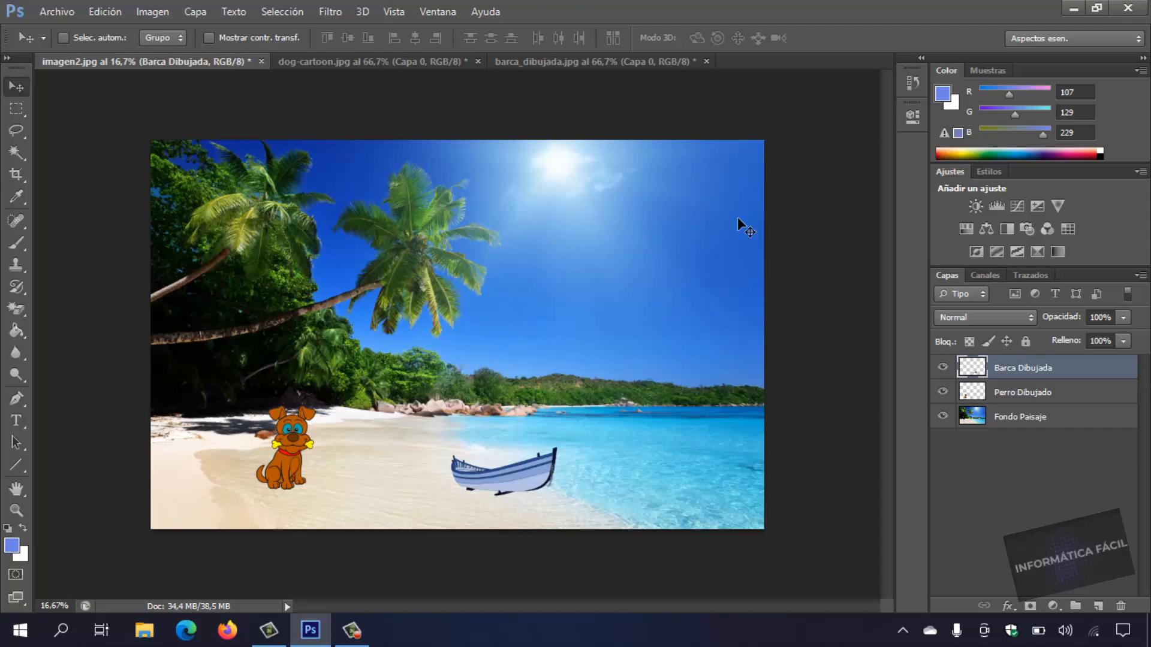
Switch to the desktop and open the Imagenes Ejemplo folder to check the saved composition.
click(1074, 10)
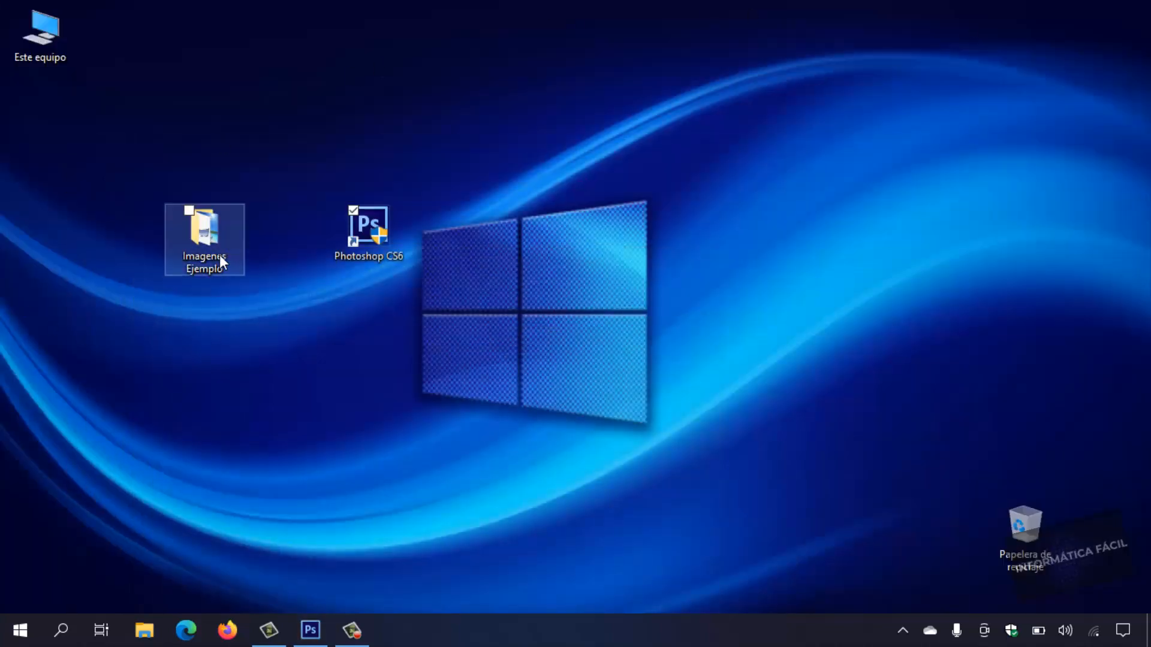
double_click(240, 261)
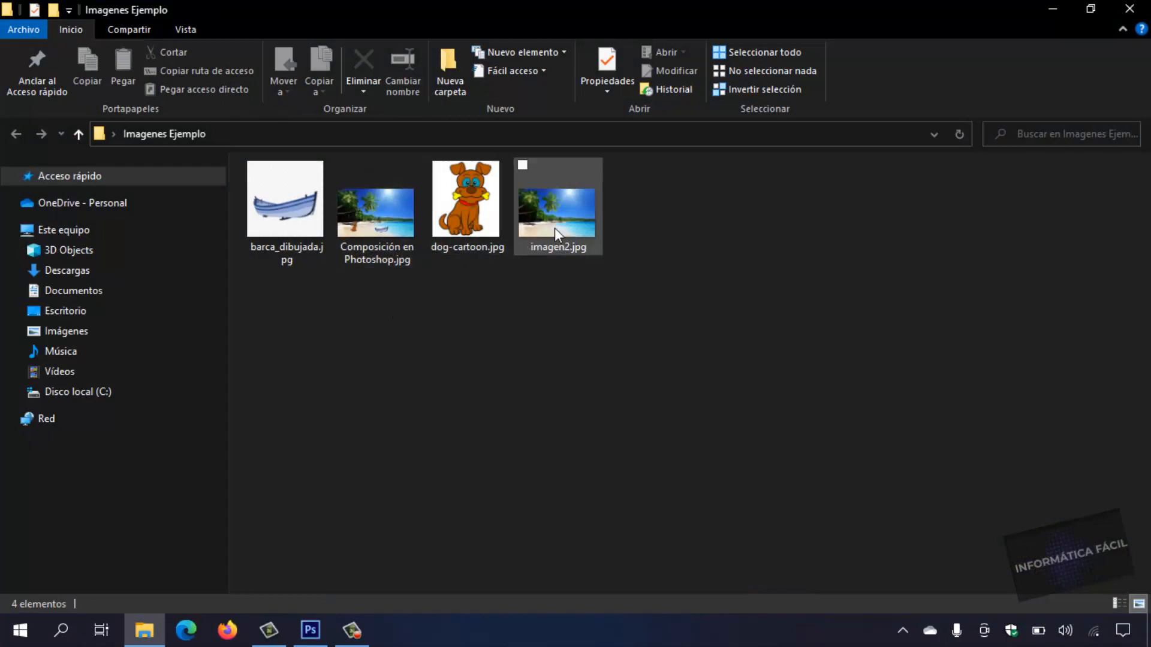
View the saved Composición en Photoshop.jpg full size in the image viewer and close it again.
click(368, 230)
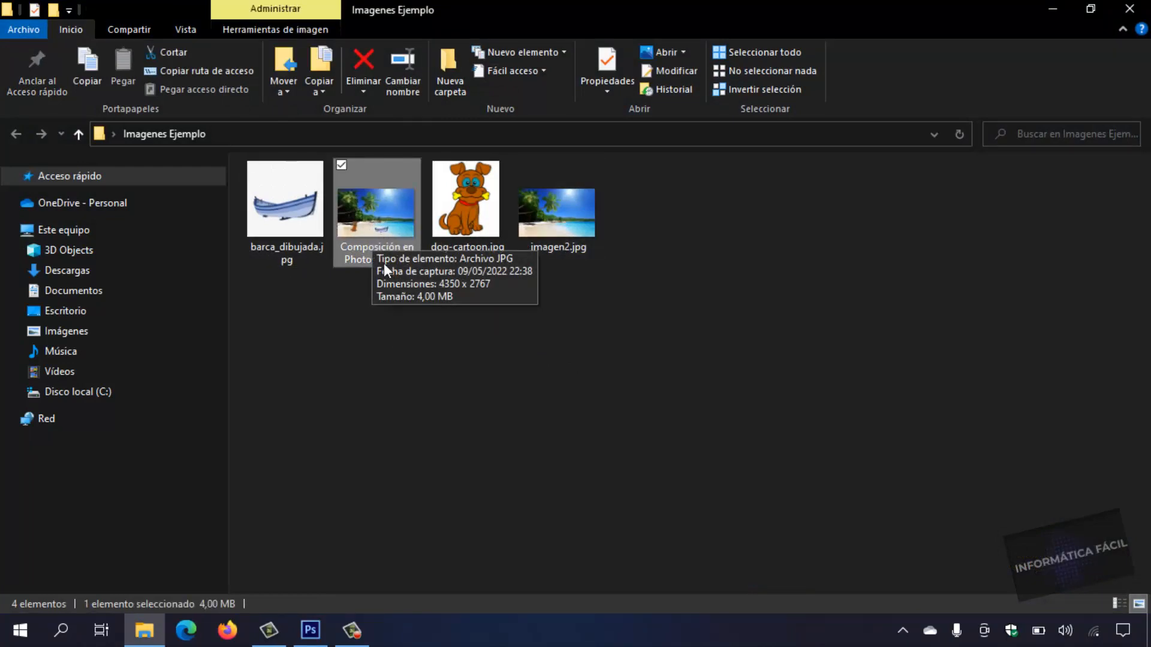
double_click(384, 233)
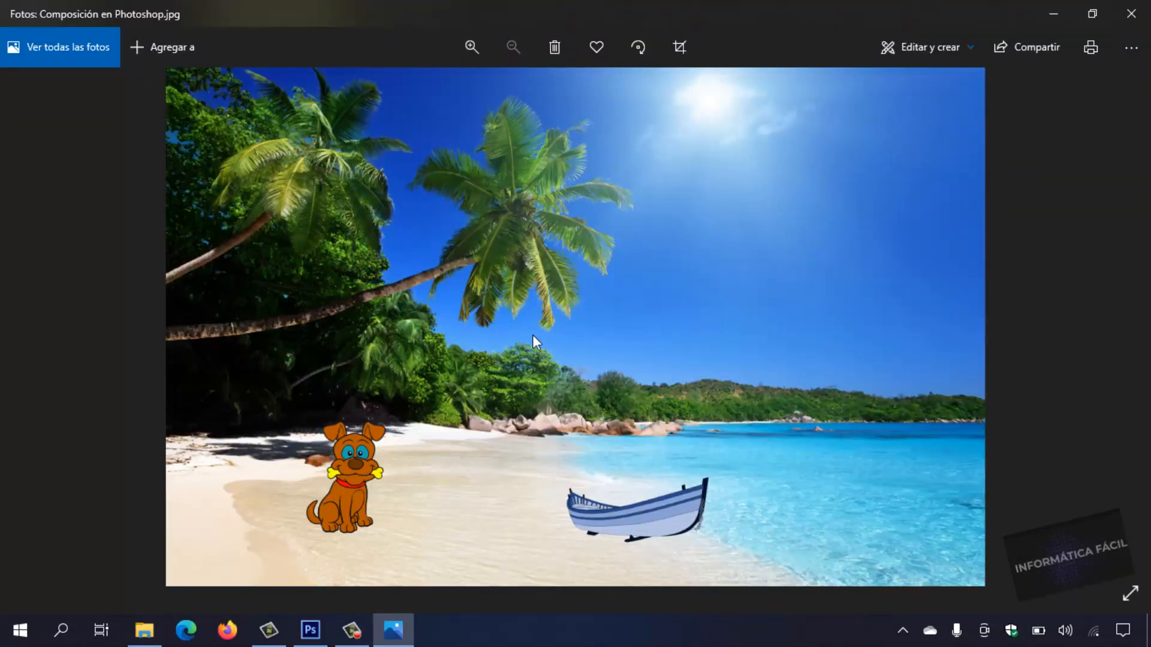
click(1132, 13)
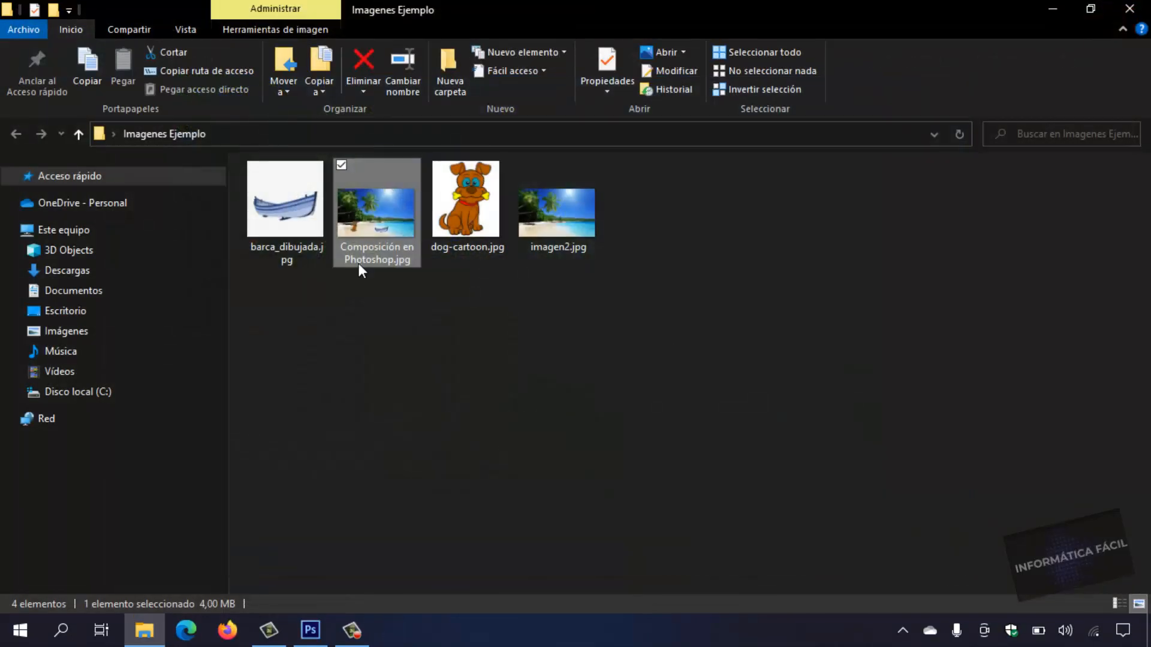
double_click(409, 230)
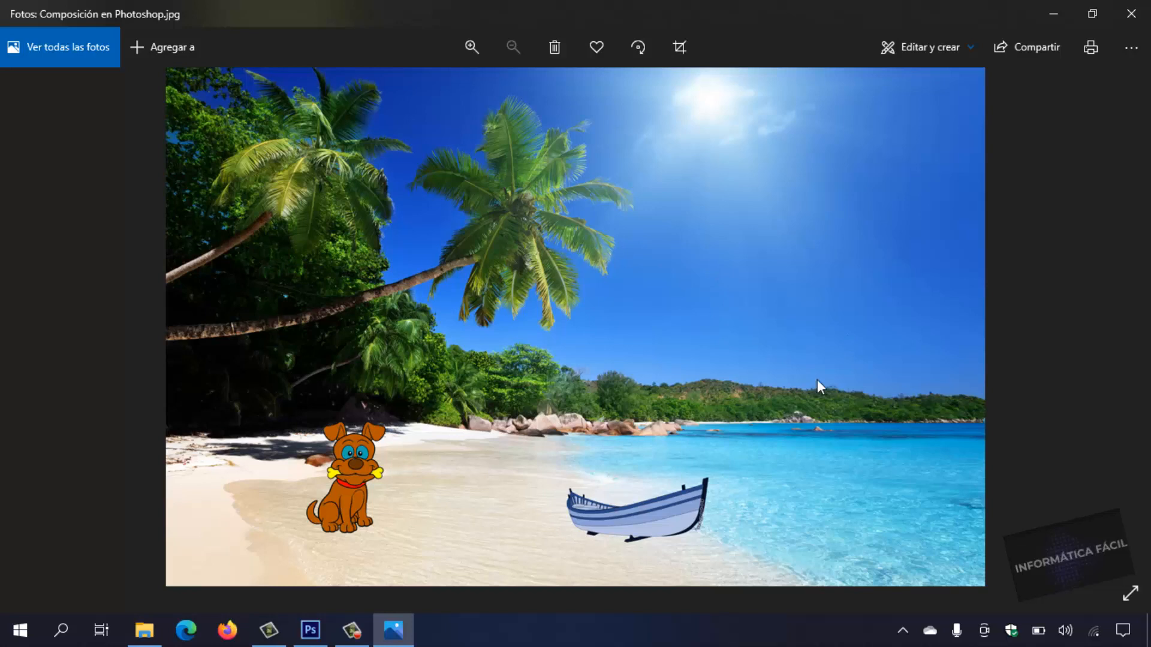
click(1131, 13)
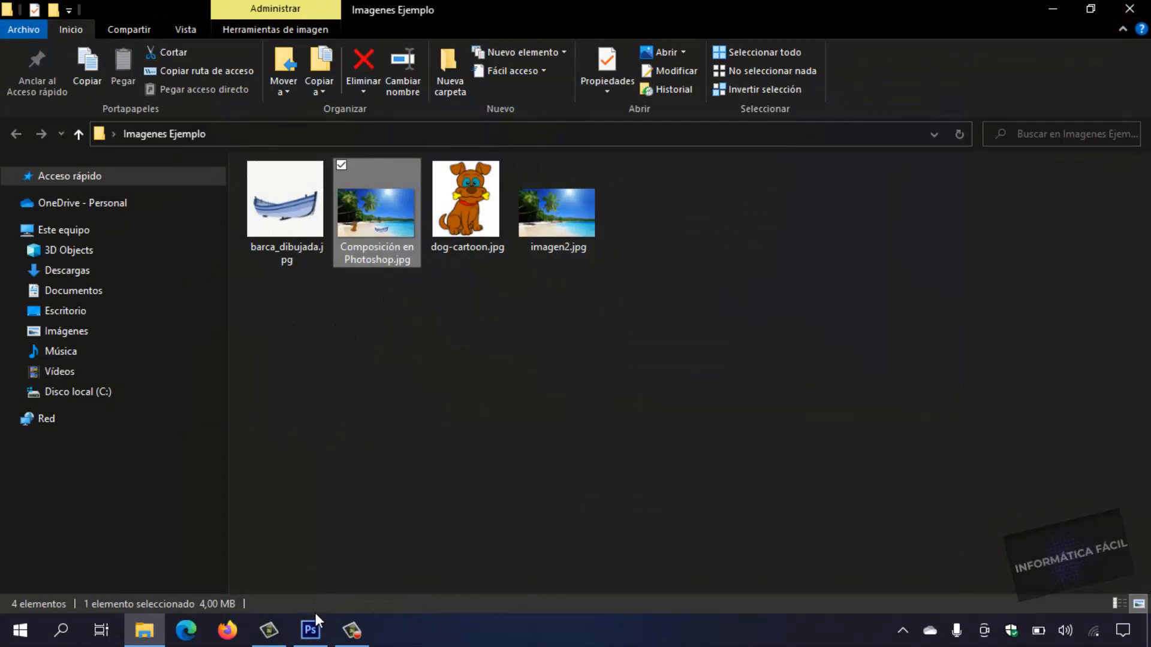
Switch back to Photoshop and start saving the composition as a new file in the Photoshop (*.PSD;*.PDD) format.
click(311, 628)
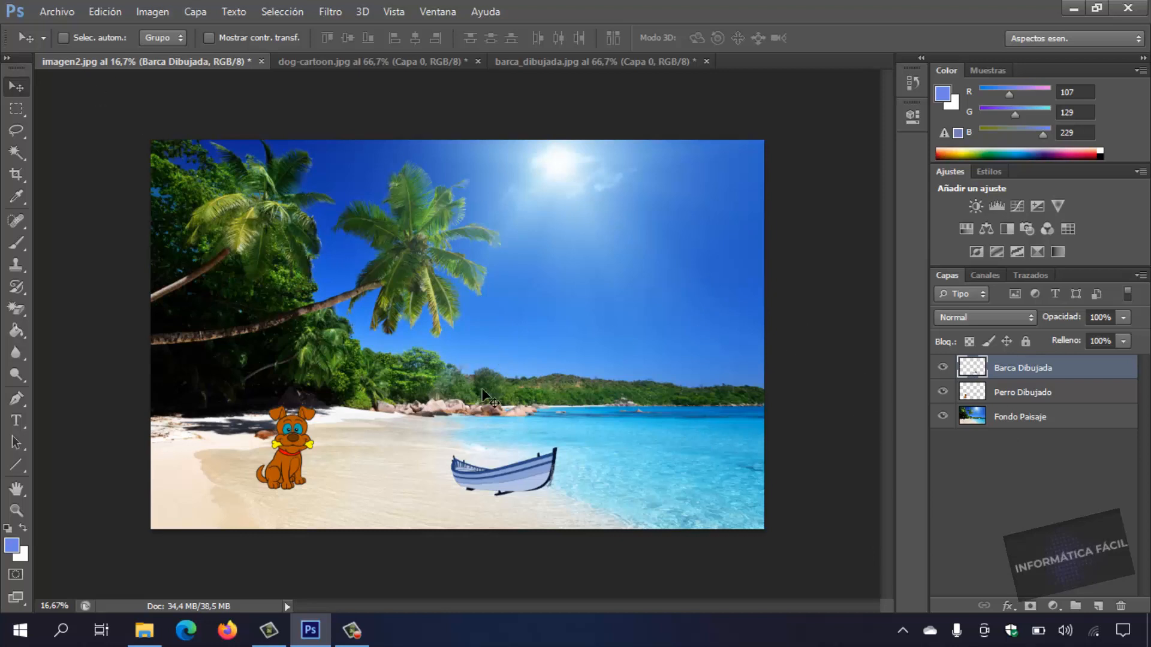
click(67, 13)
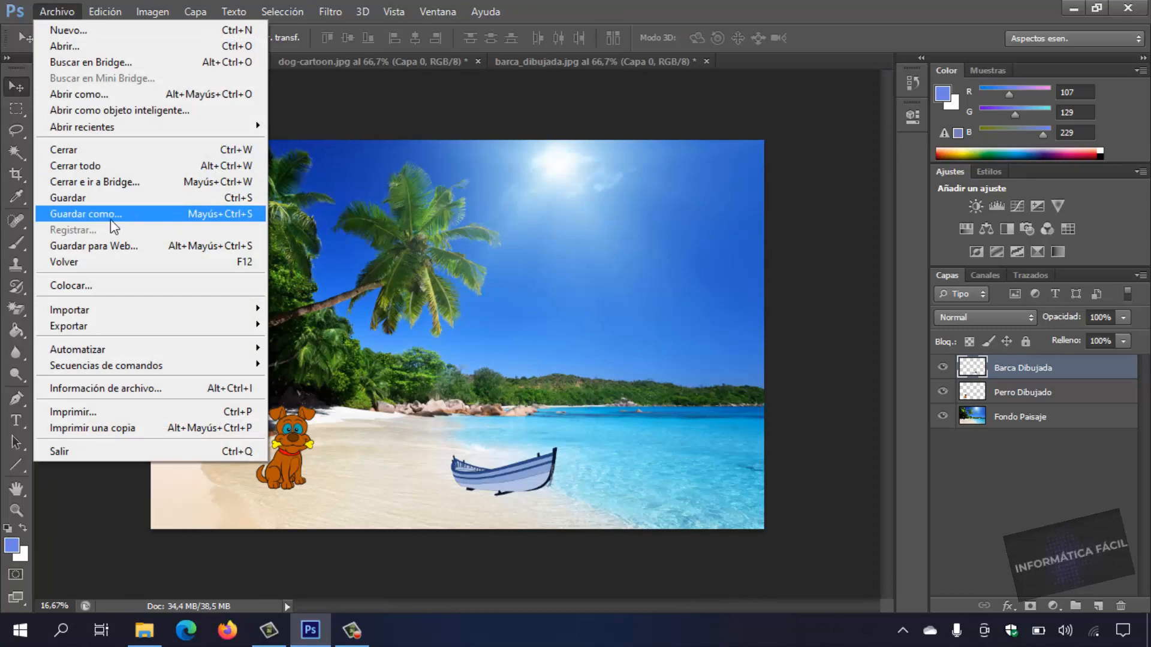
click(86, 214)
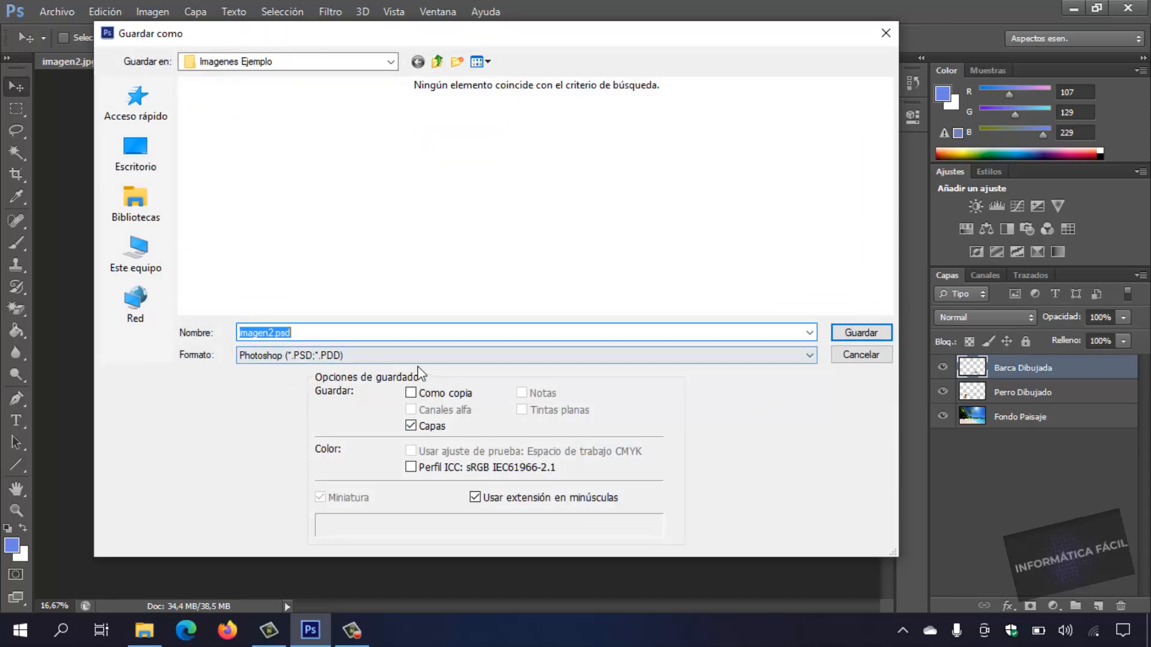
click(345, 357)
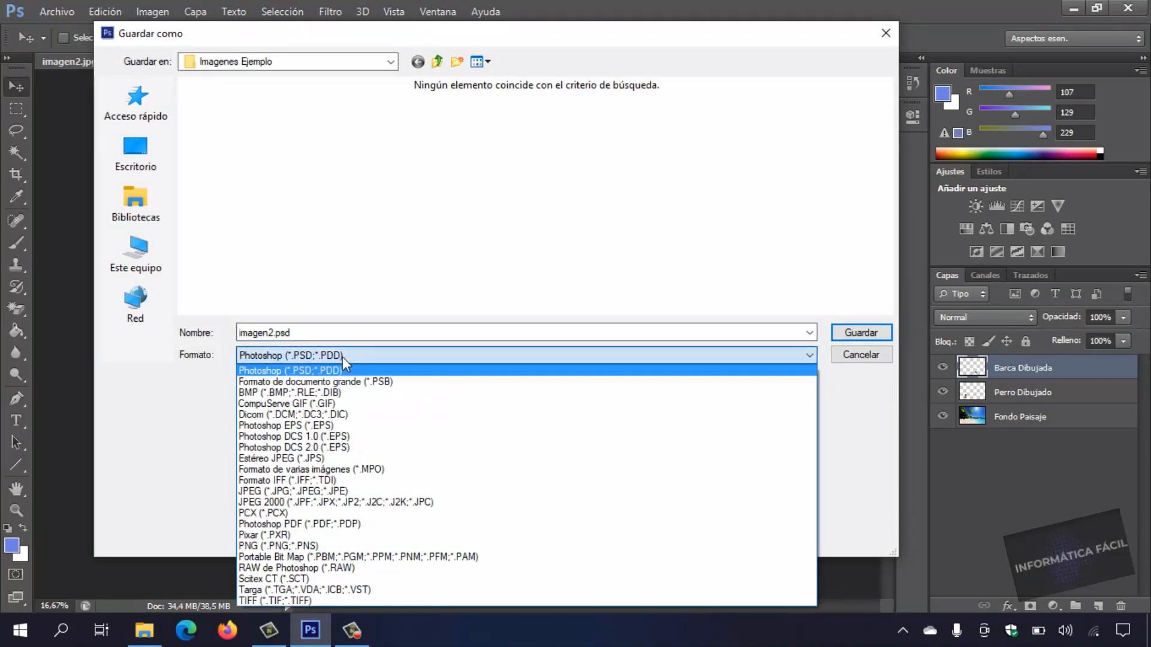
click(343, 357)
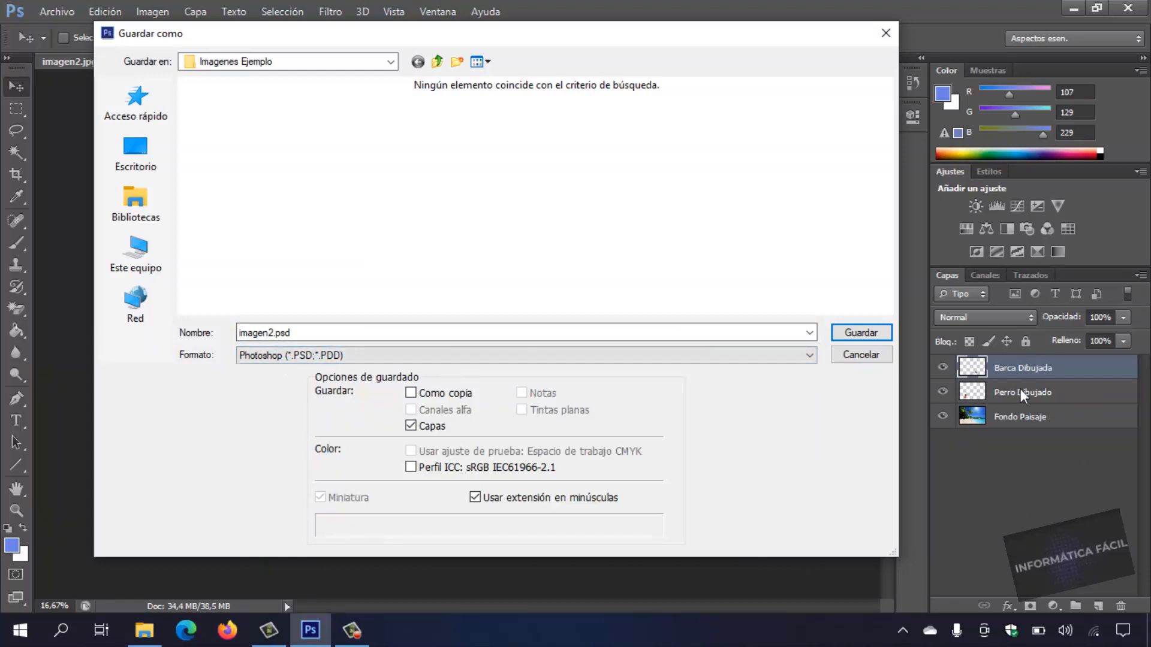
Name the file Fondo con imagenes and save it with Maximizar compatibilidad and No volver a mostrar enabled.
double_click(280, 340)
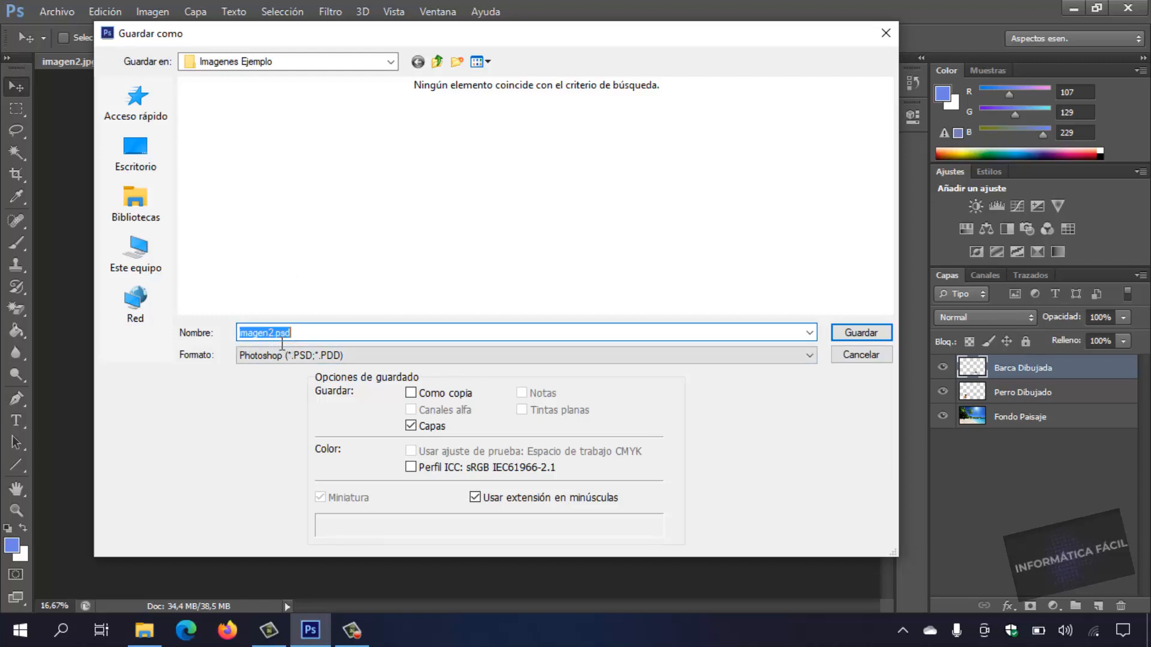
click(280, 340)
key(BackSpace)
key(BackSpace)
key(BackSpace)
key(BackSpace)
key(BackSpace)
key(BackSpace)
key(BackSpace)
key(Return)
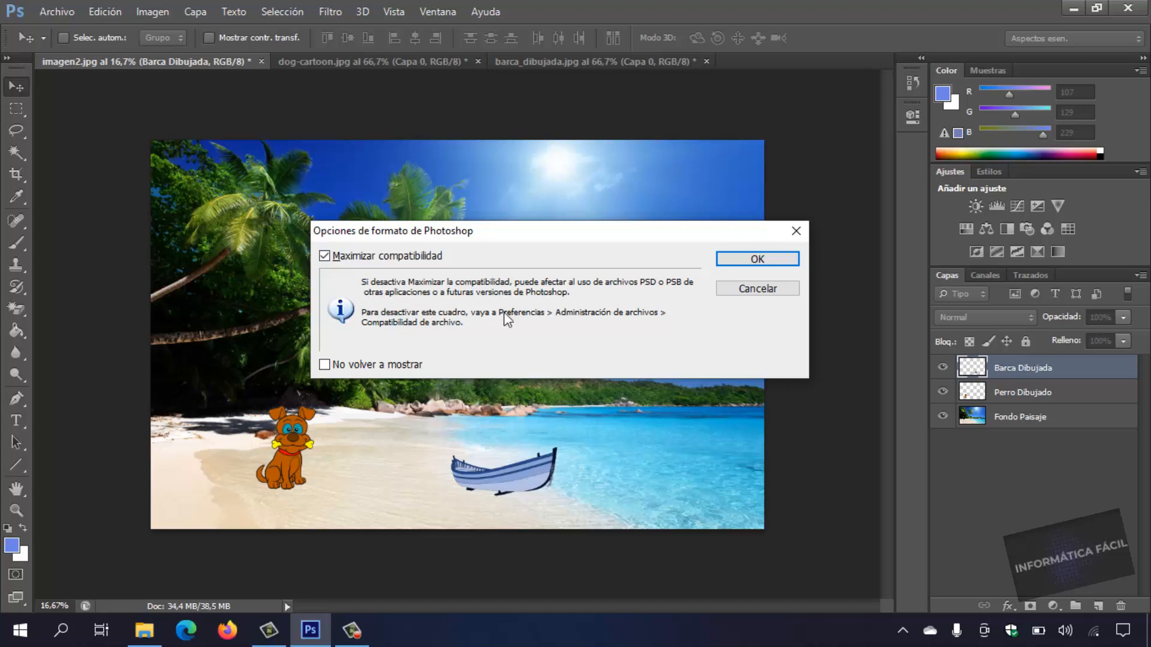
click(407, 366)
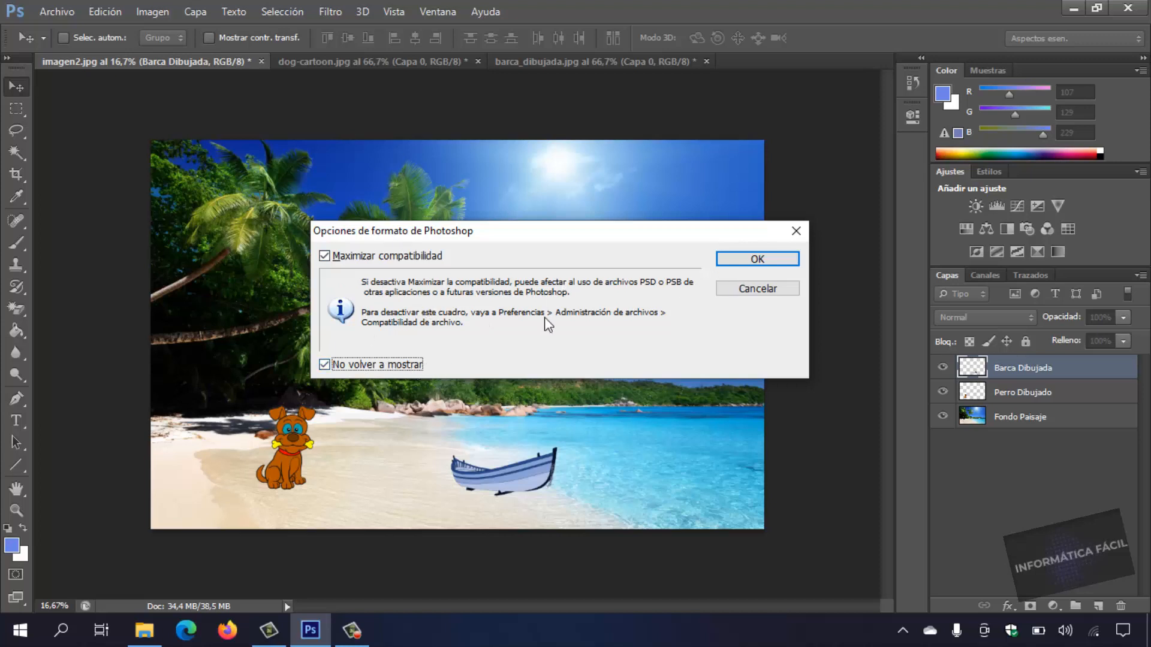
click(743, 259)
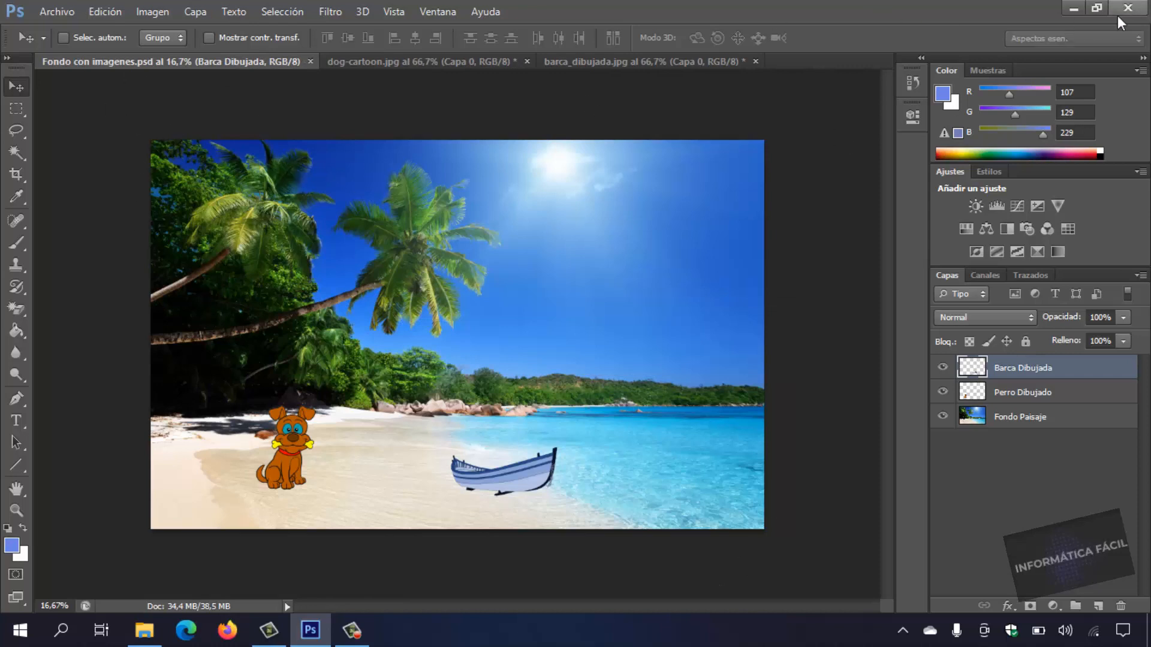
Quit Photoshop without saving the changes to the boat and dog images, and close the Imagenes Ejemplo folder.
click(1139, 12)
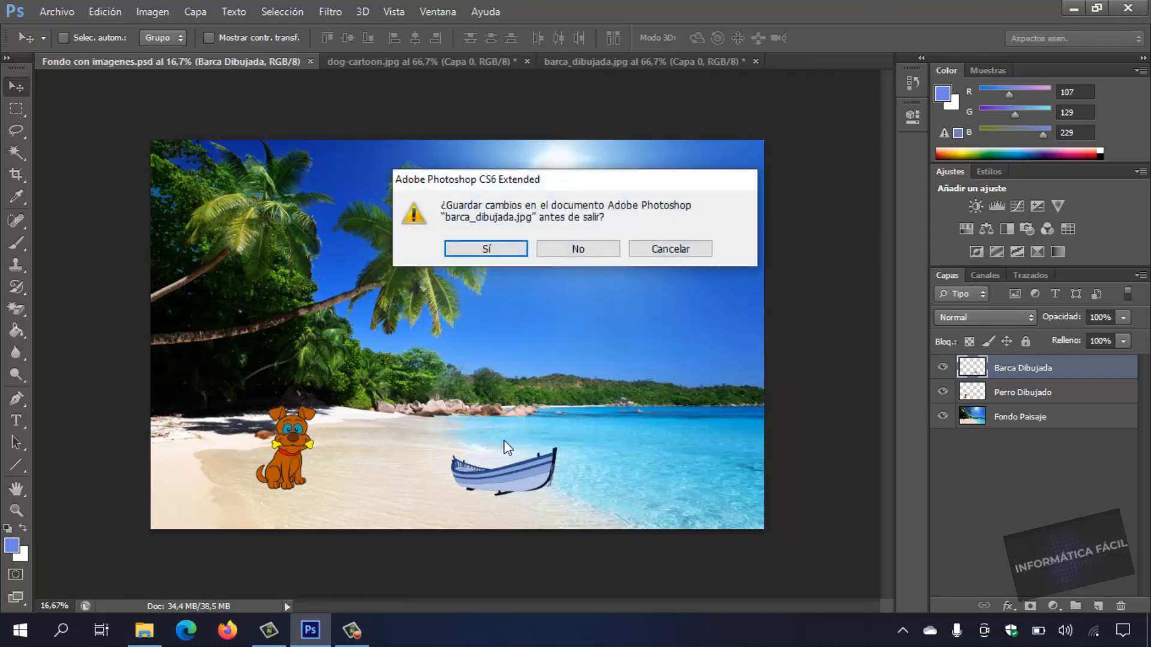
click(597, 254)
click(585, 252)
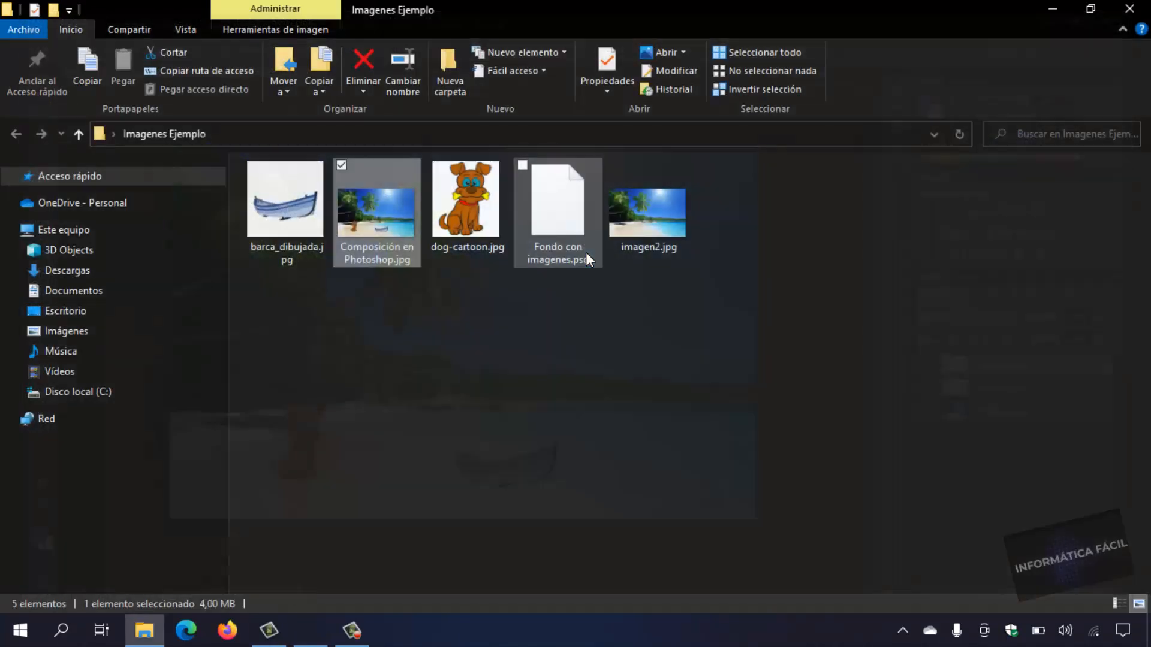
click(1134, 9)
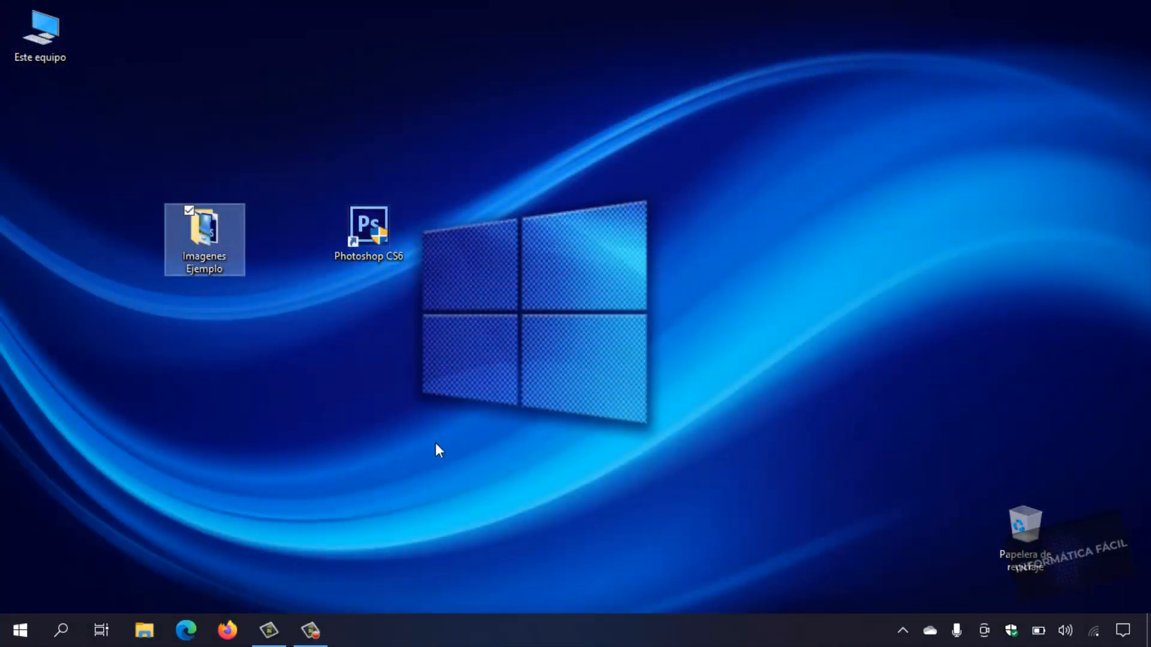
Launch Photoshop CS6 from the desktop and open Fondo con imagenes.psd from the Imagenes Ejemplo folder.
double_click(373, 252)
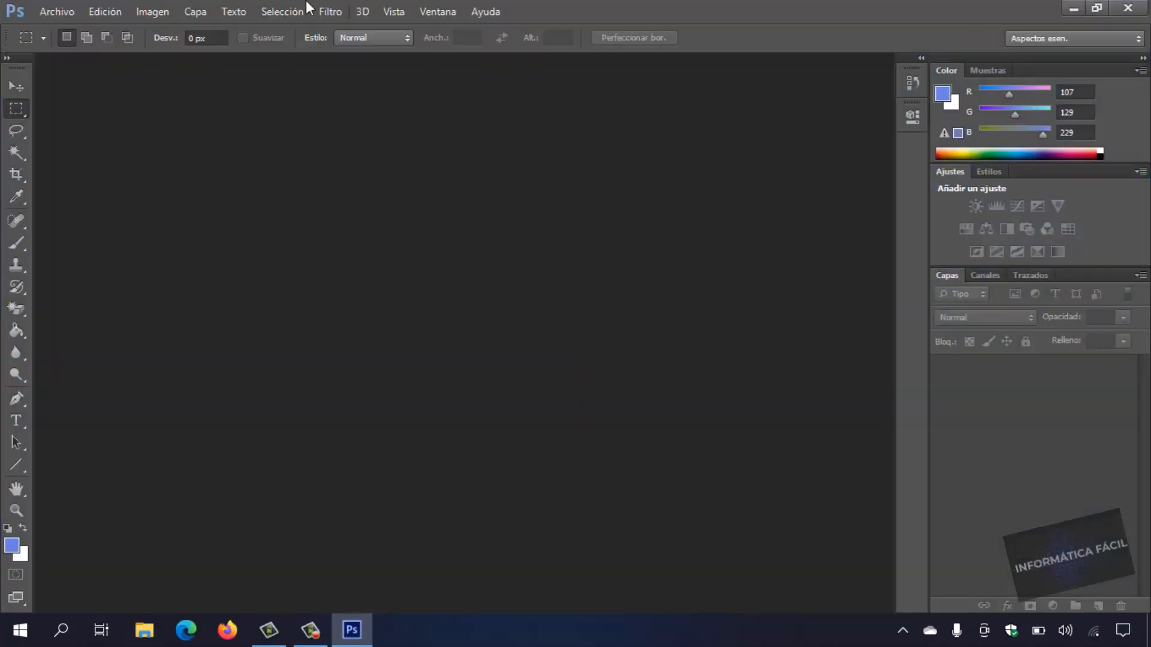
click(60, 12)
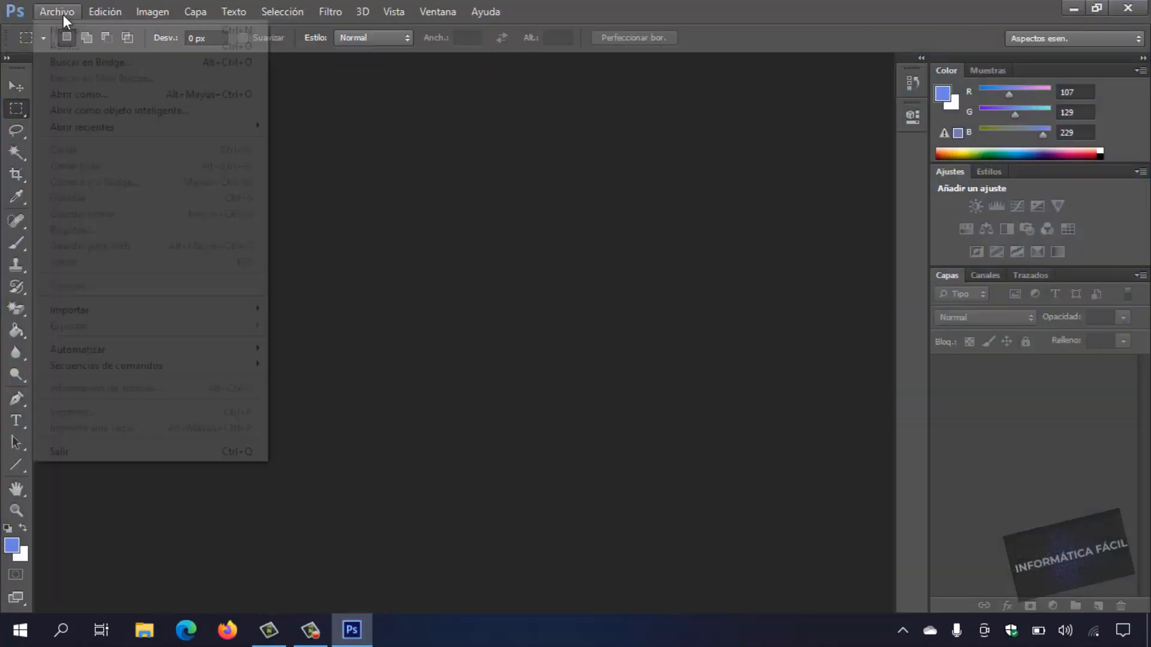
click(74, 51)
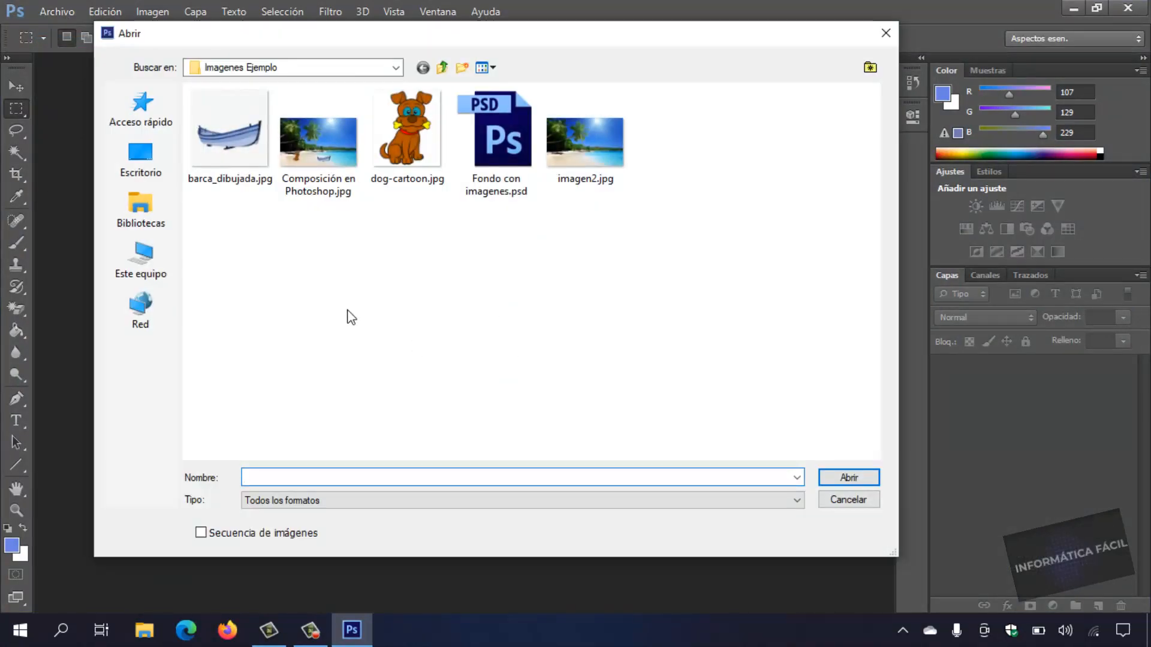
click(511, 163)
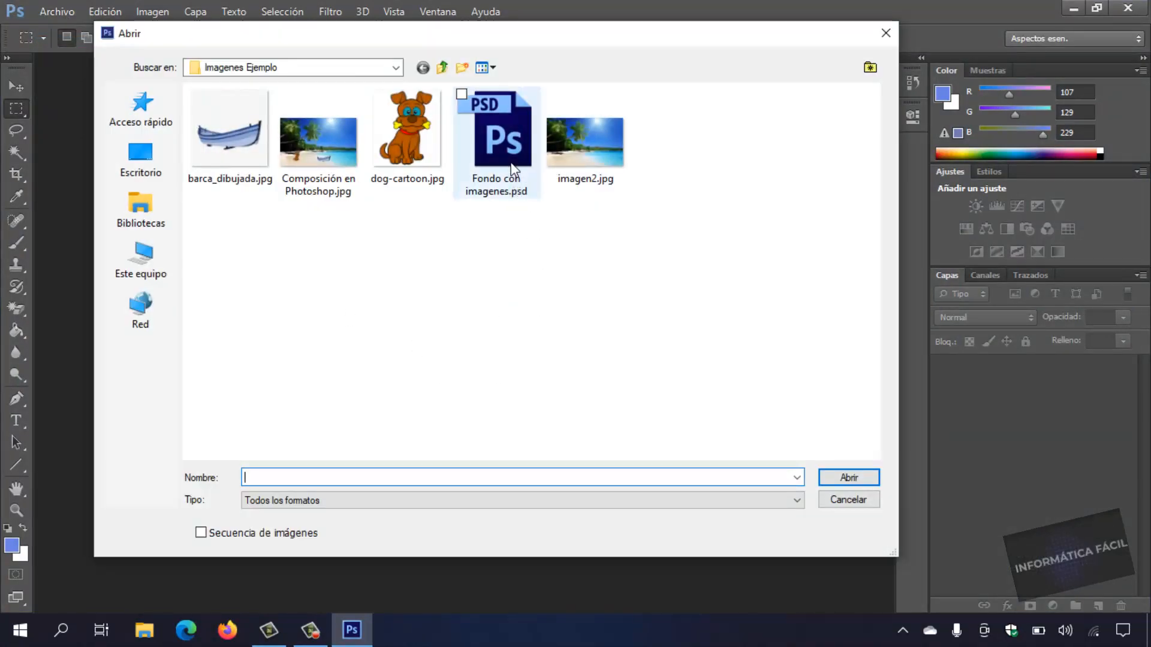
double_click(511, 163)
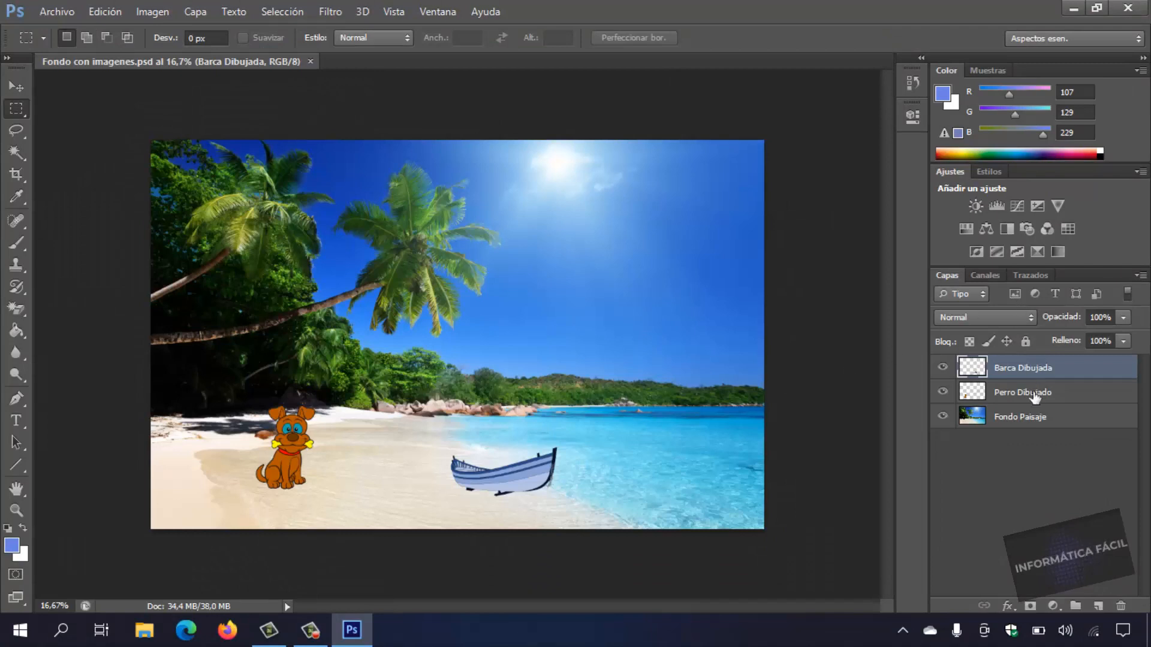
Move the dog slightly to the left and the boat slightly up and left, each on its own layer.
click(1034, 391)
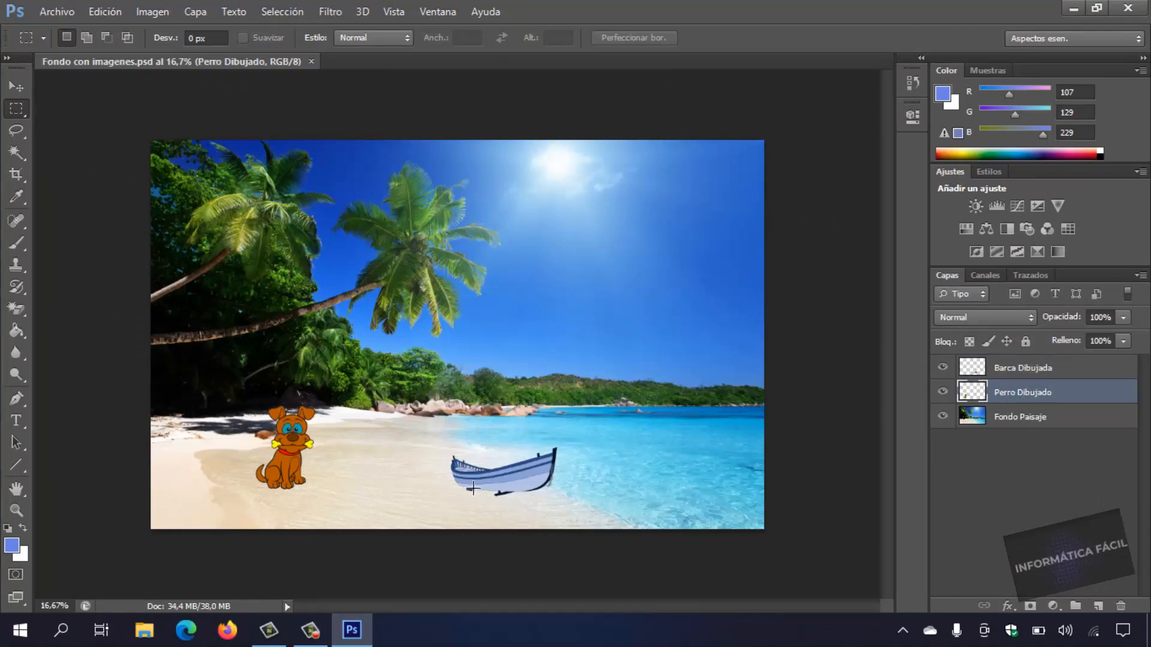
click(16, 86)
drag(536, 443, 519, 463)
click(1025, 372)
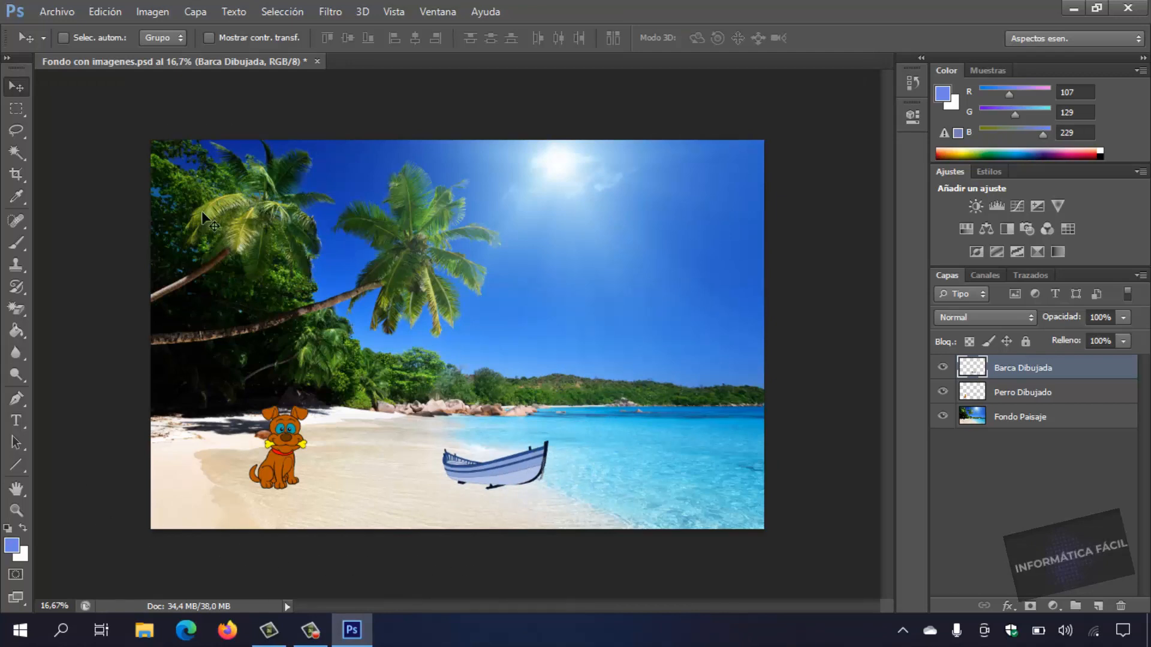
Open barca_dibujada.jpg from the Imagenes Ejemplo folder as a separate document.
click(68, 13)
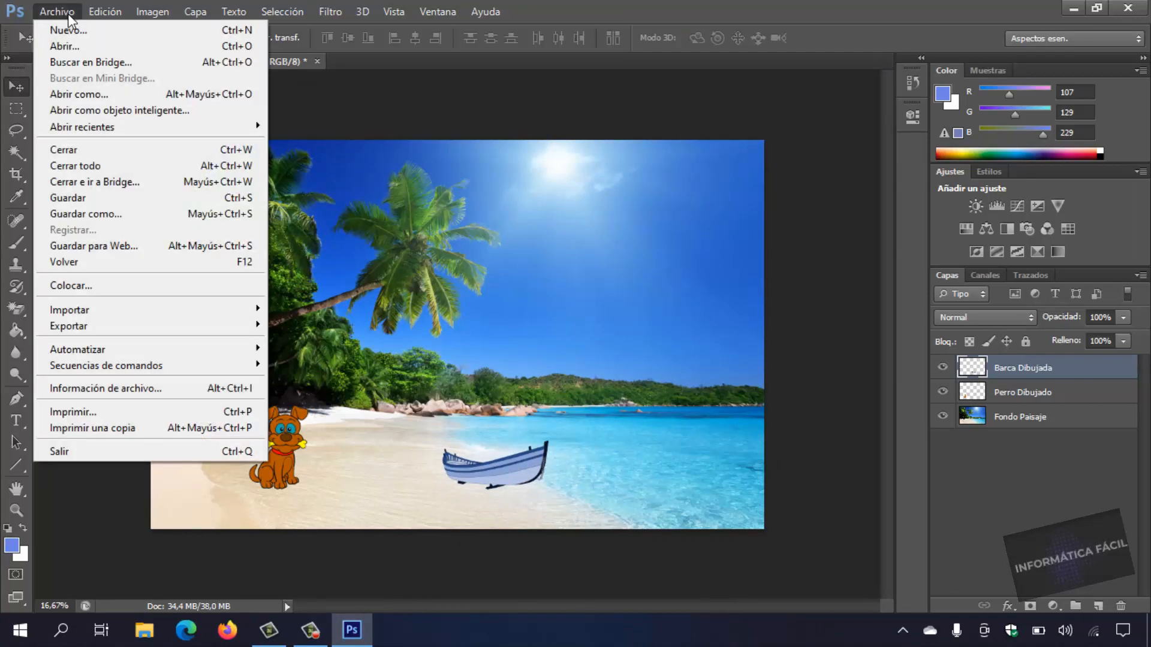
click(470, 130)
click(66, 10)
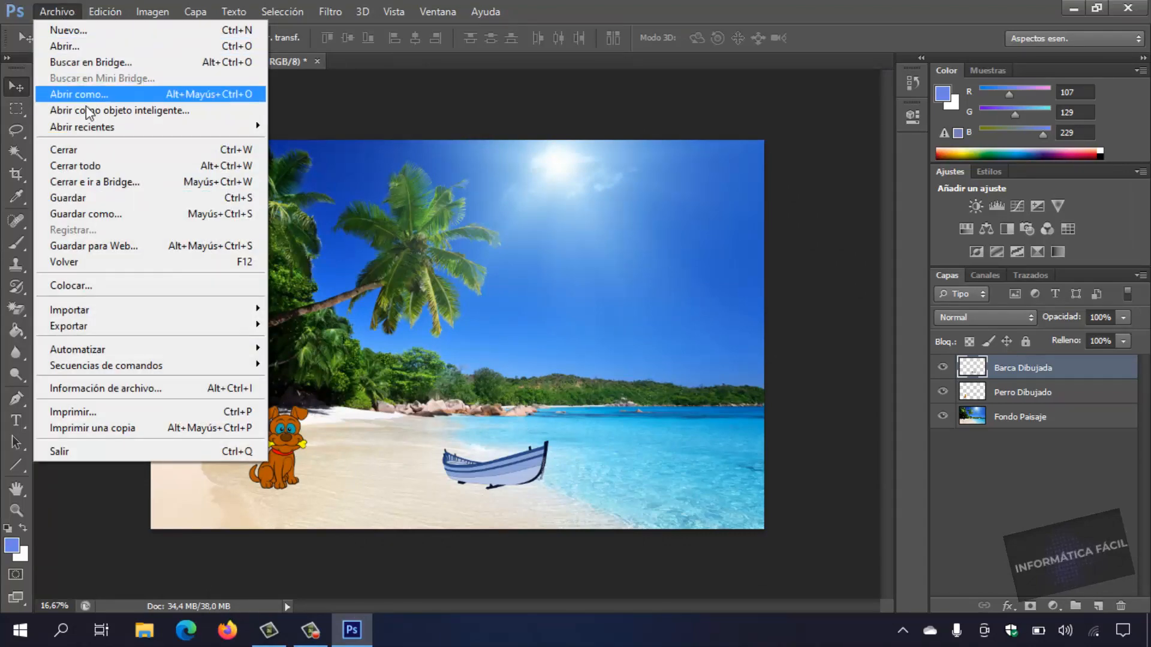
click(95, 45)
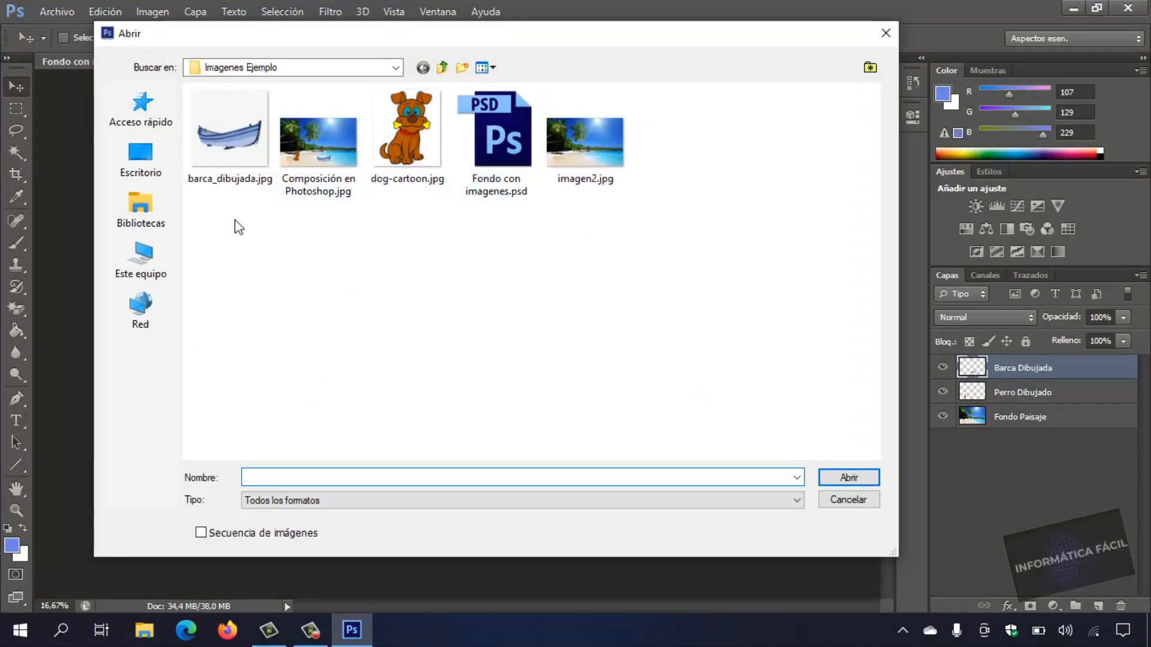
double_click(224, 150)
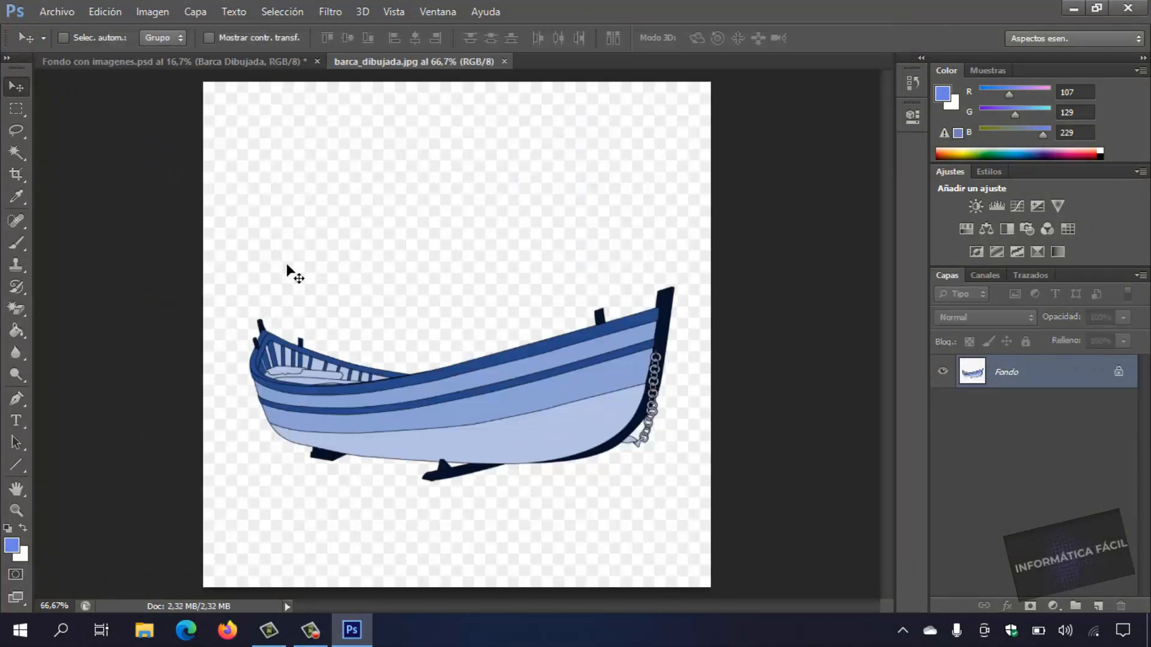
Convert the boat image's locked Fondo background into a regular layer with the default settings.
click(196, 11)
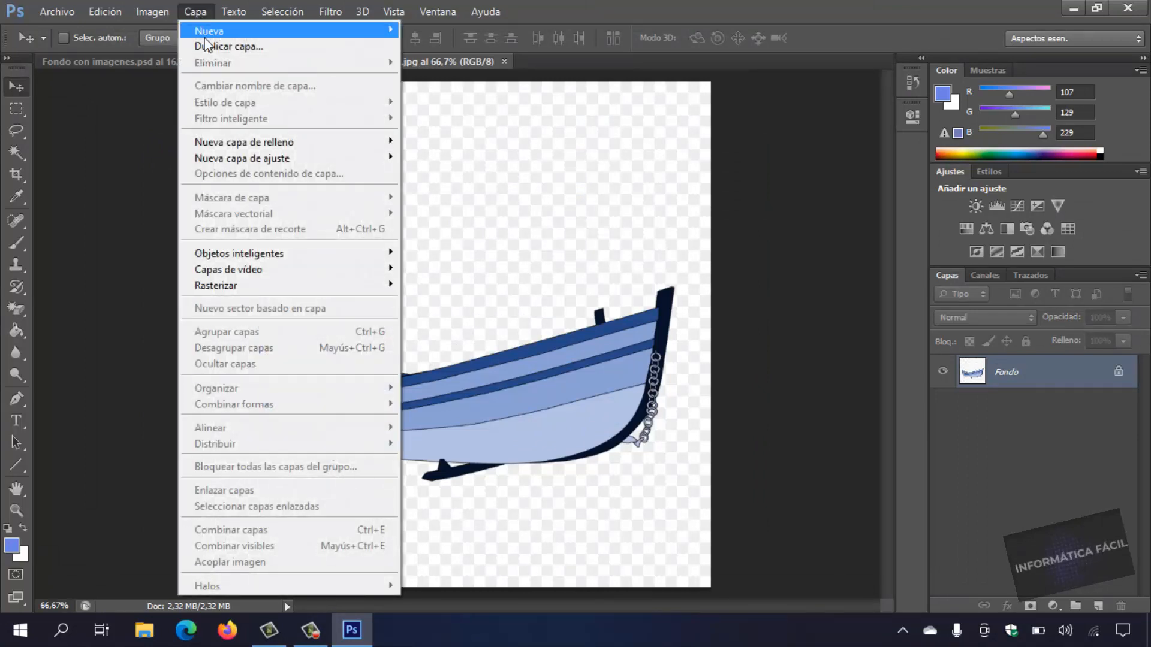
mouse_move(380, 33)
click(464, 45)
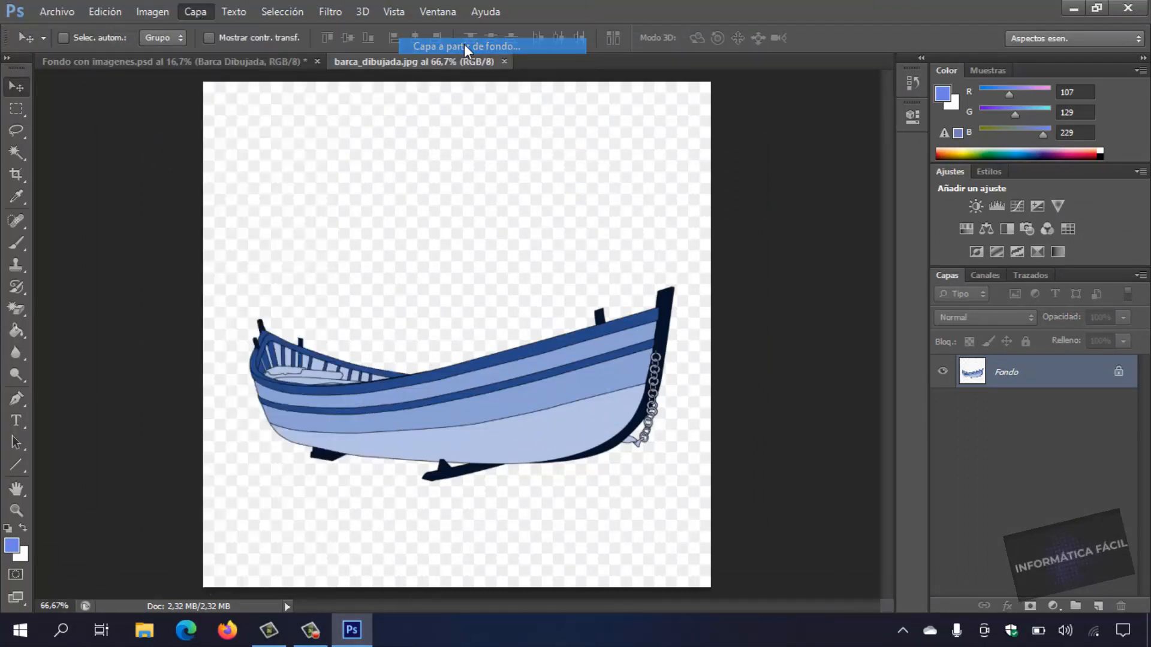
click(963, 288)
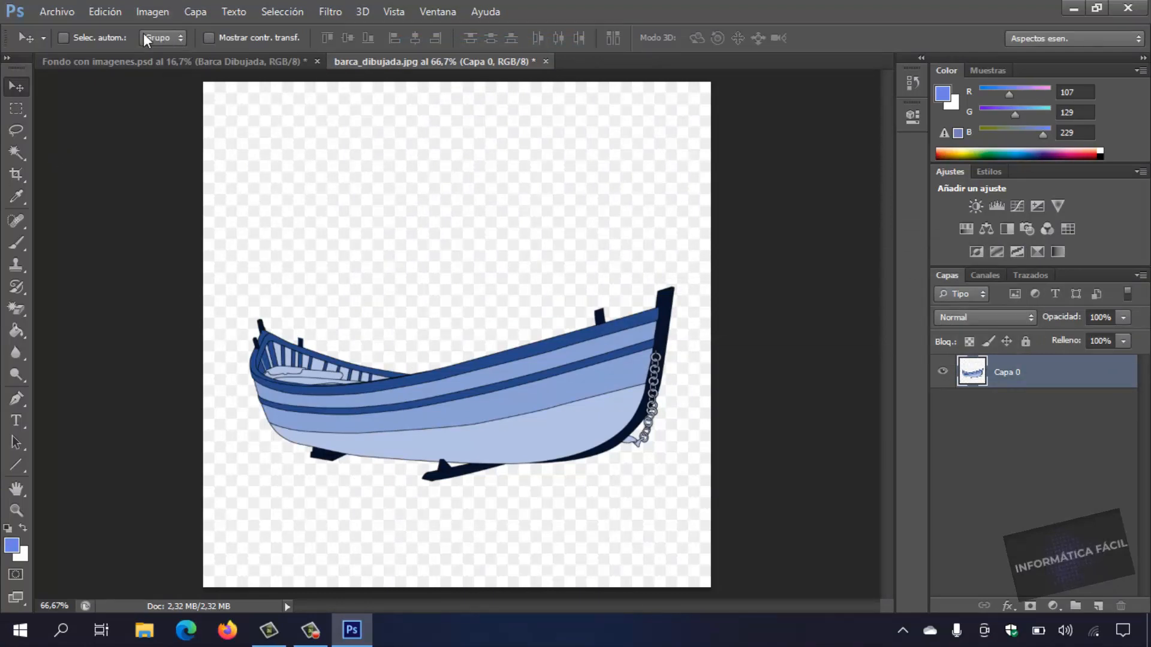
Select the background around the boat with the Magic Wand at tolerance 32, delete it and clear the selection.
click(17, 151)
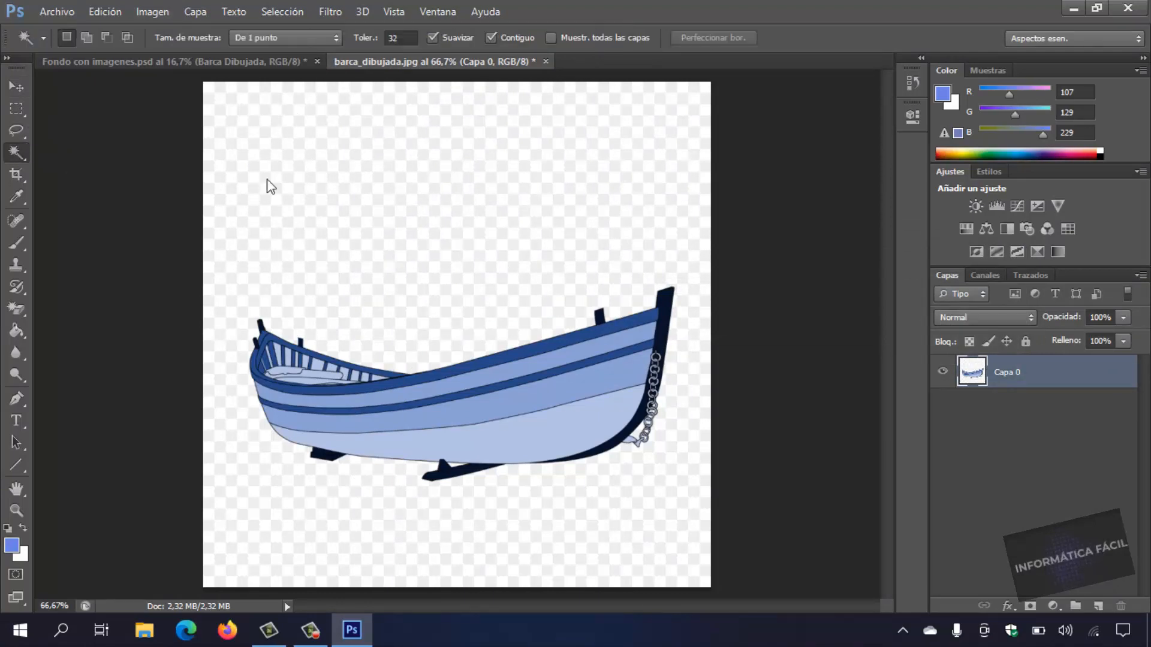
click(268, 187)
key(Delete)
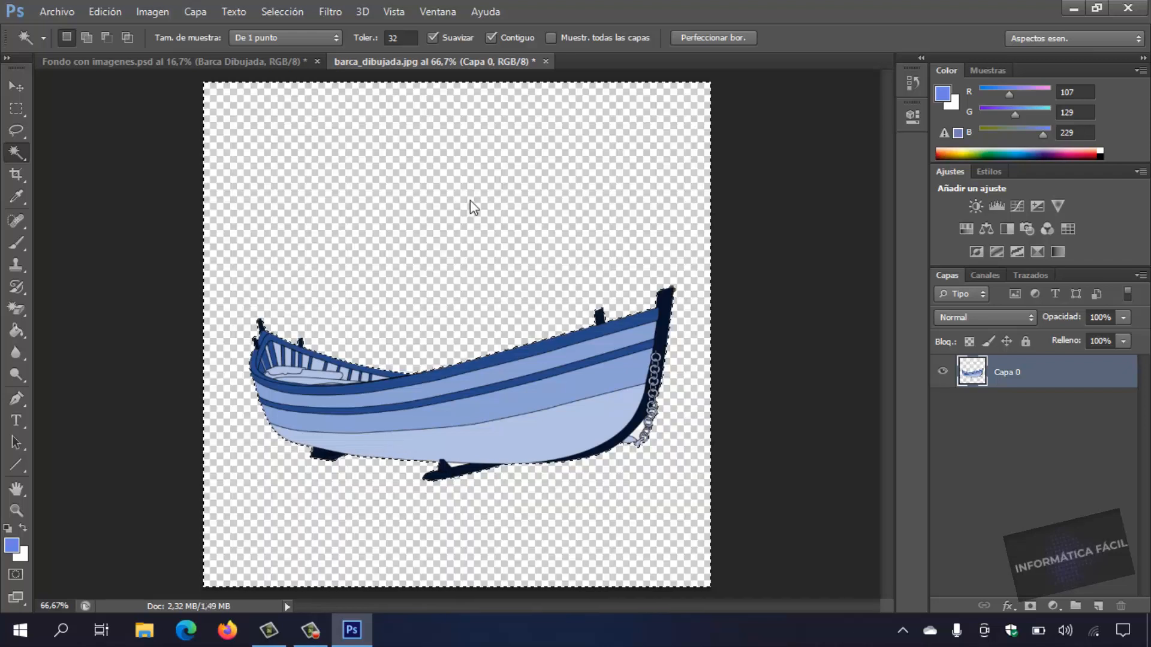
key(ctrl+d)
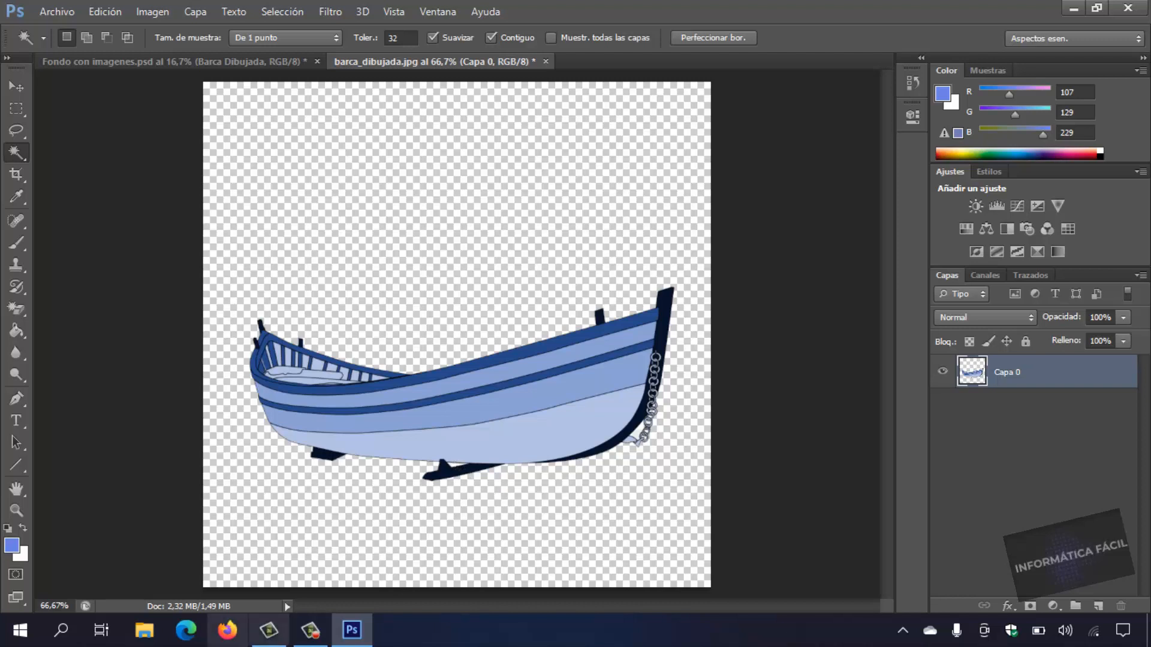
Delete the leftover white areas beside the bow chain and under the keel with the Magic Wand, and clear the selection.
click(77, 607)
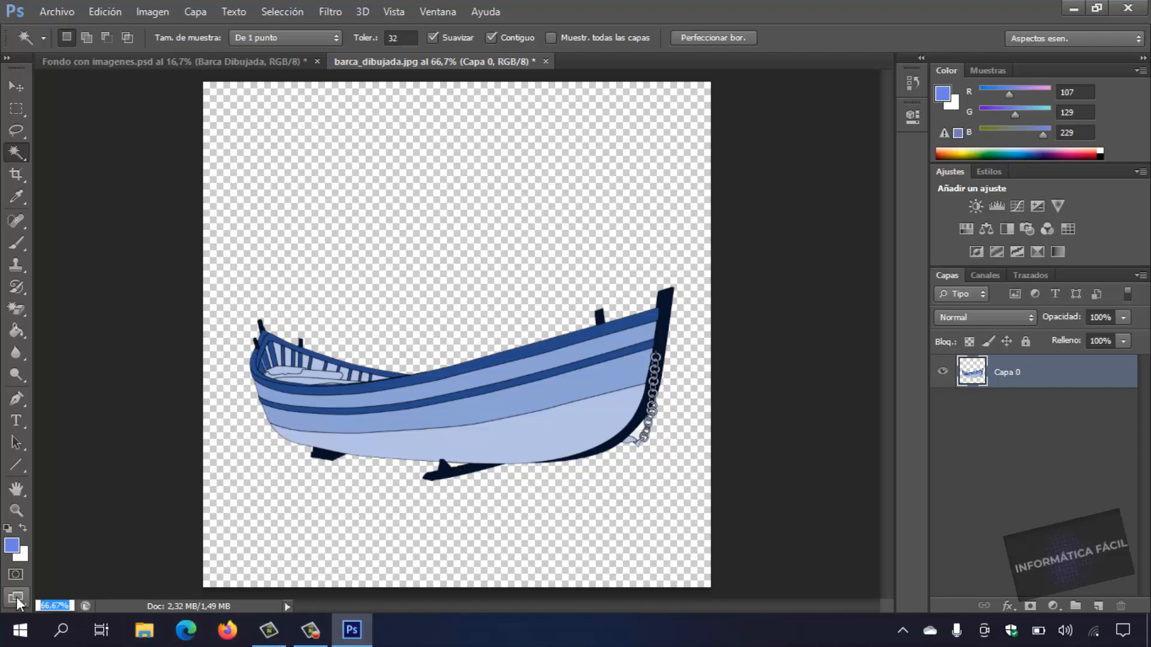
text(120)
key(Return)
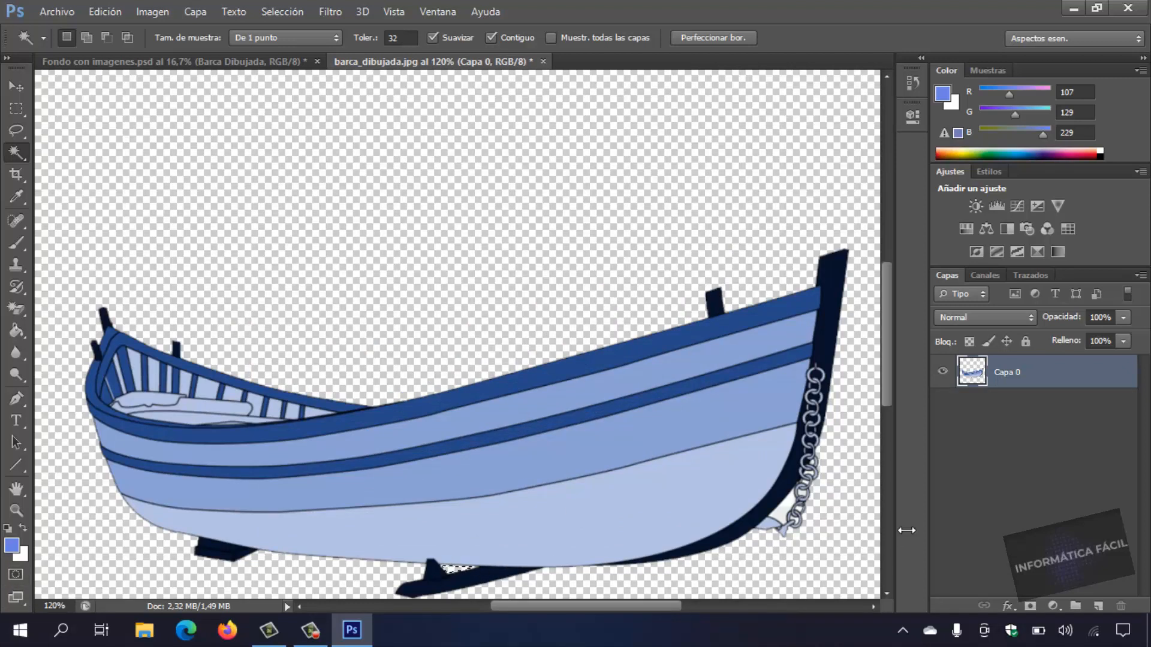
click(786, 508)
key(Delete)
click(16, 109)
click(93, 137)
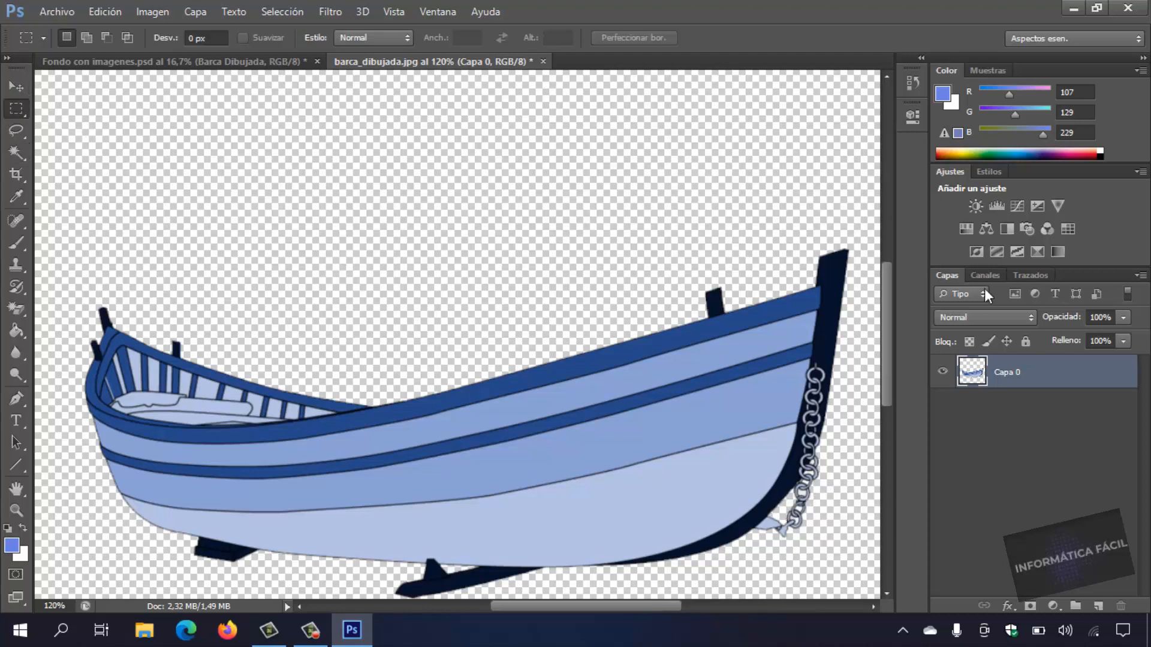
Save the cut-out boat as the PNG copy barca_dibujada.png in the Imagenes Ejemplo folder, accepting the default PNG options.
click(54, 606)
text(60)
key(Return)
click(63, 12)
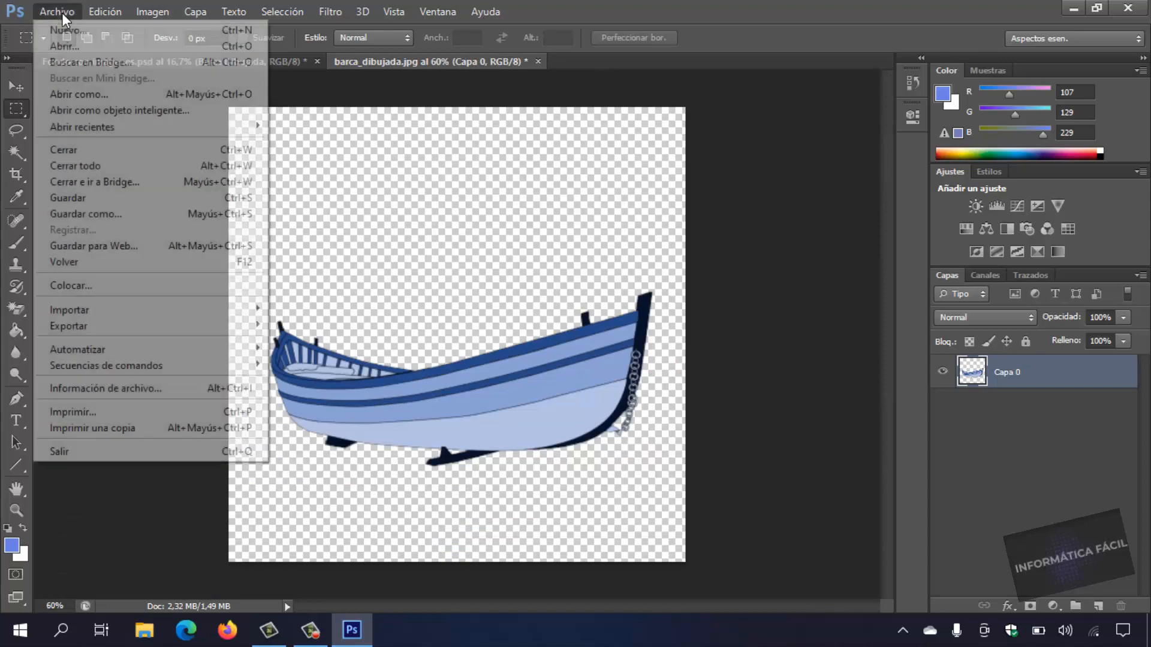
click(99, 214)
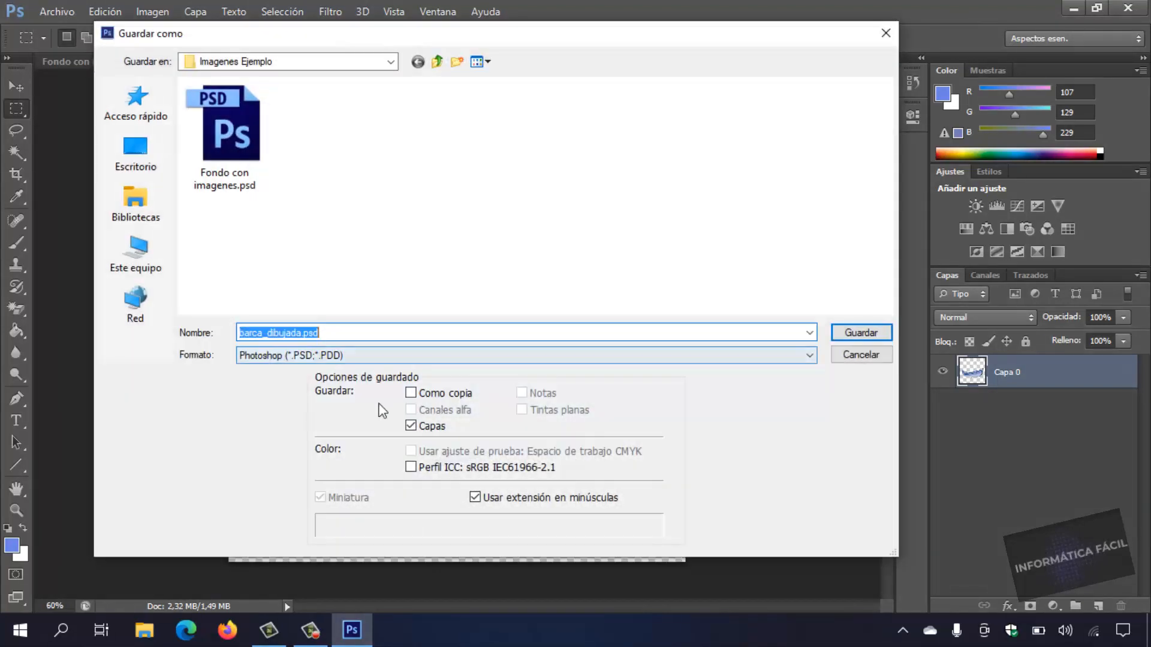
click(327, 355)
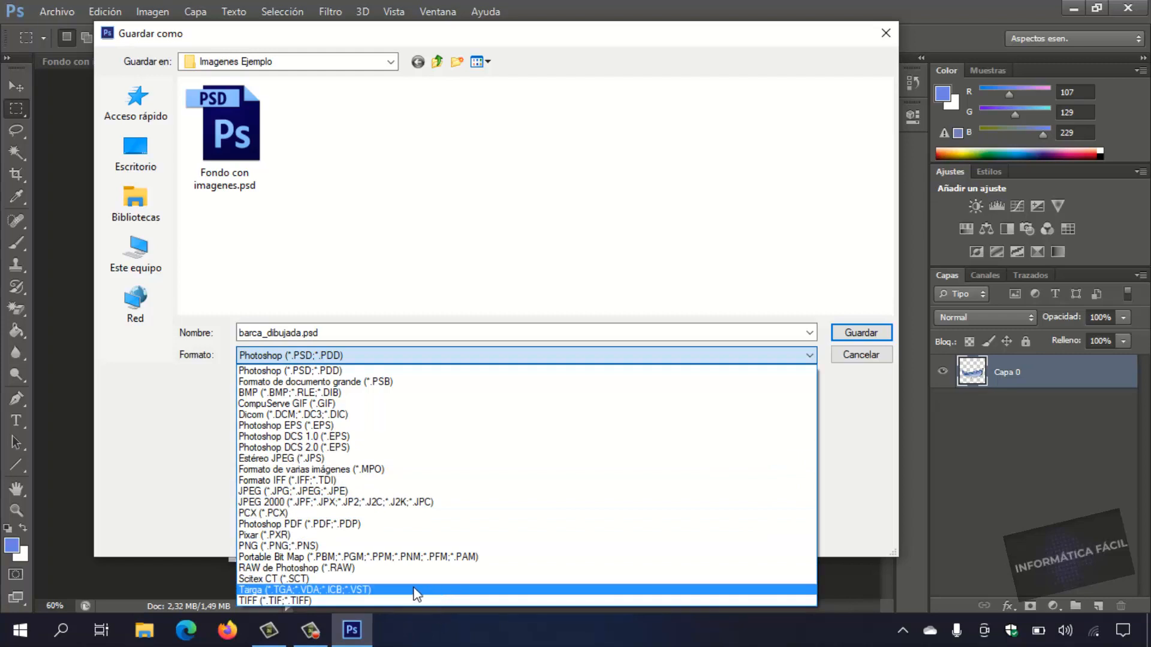
click(299, 546)
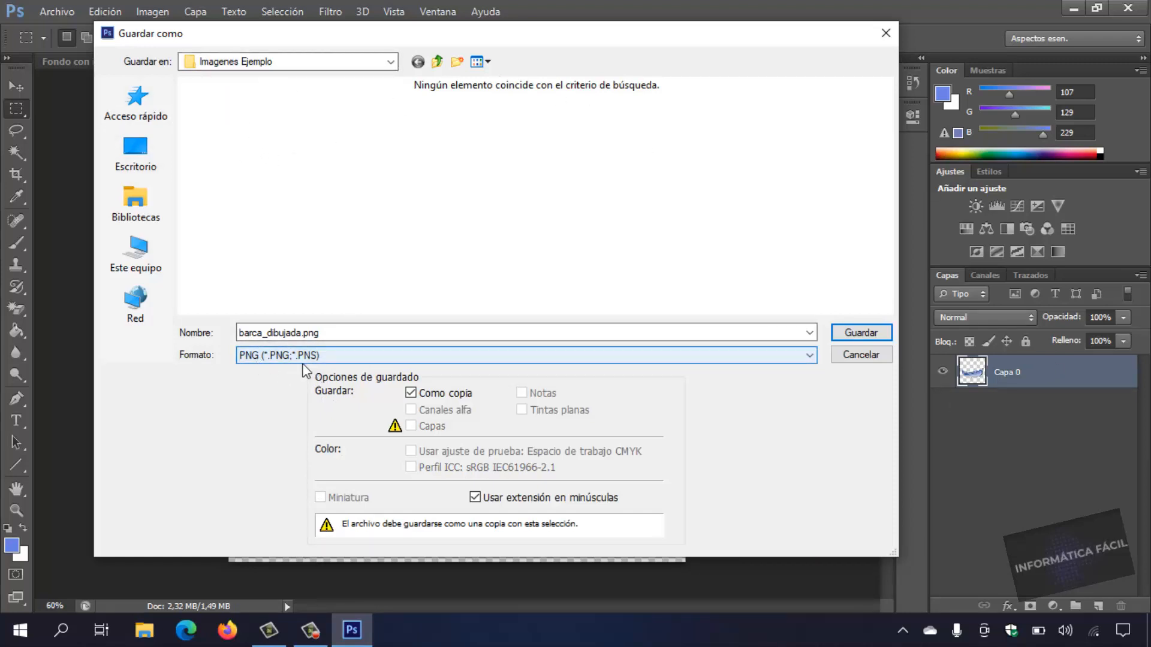
click(863, 333)
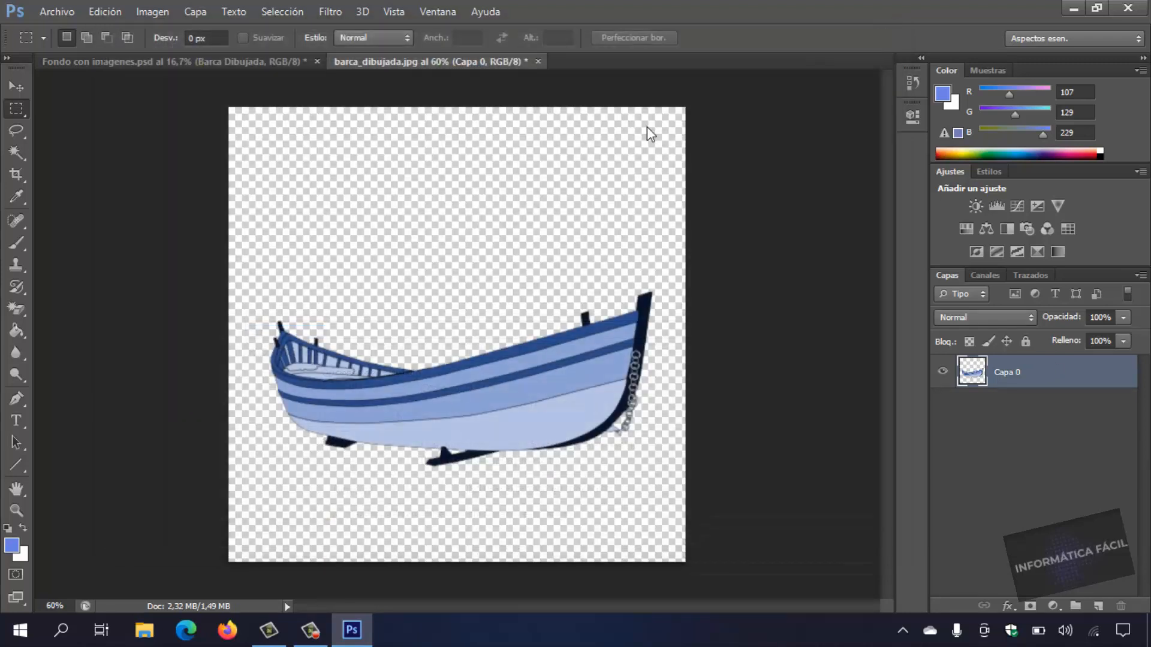
click(693, 48)
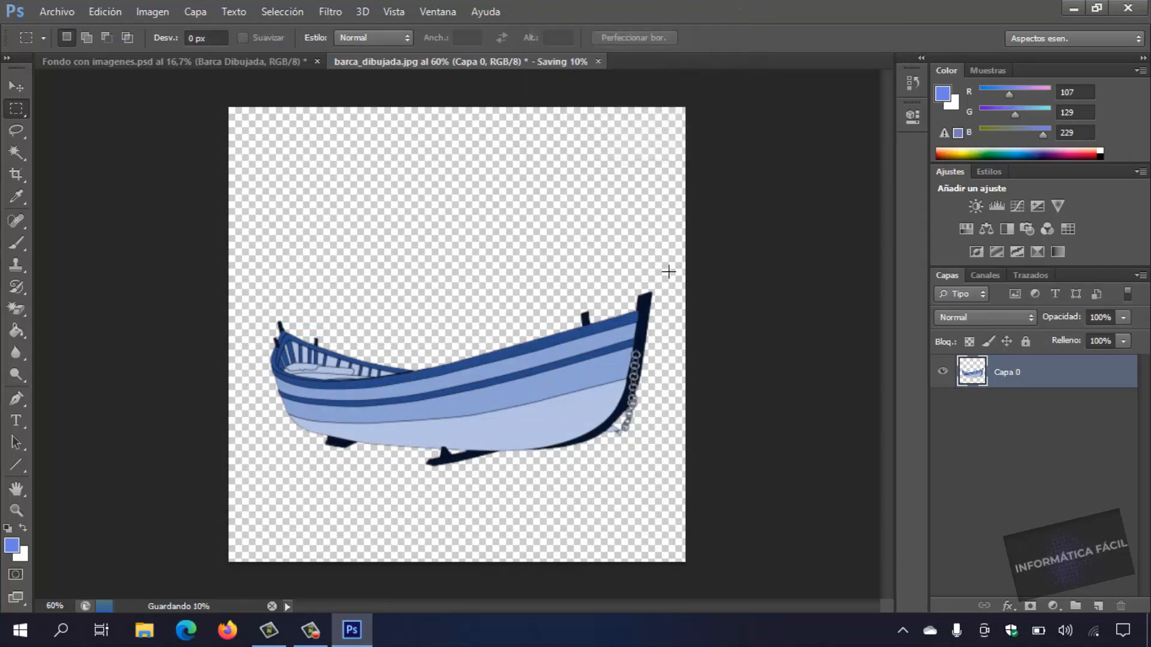
Switch to the desktop's Imagenes Ejemplo folder, view barca_dibujada.png to check its transparent background, and close the viewer and folder.
click(1071, 7)
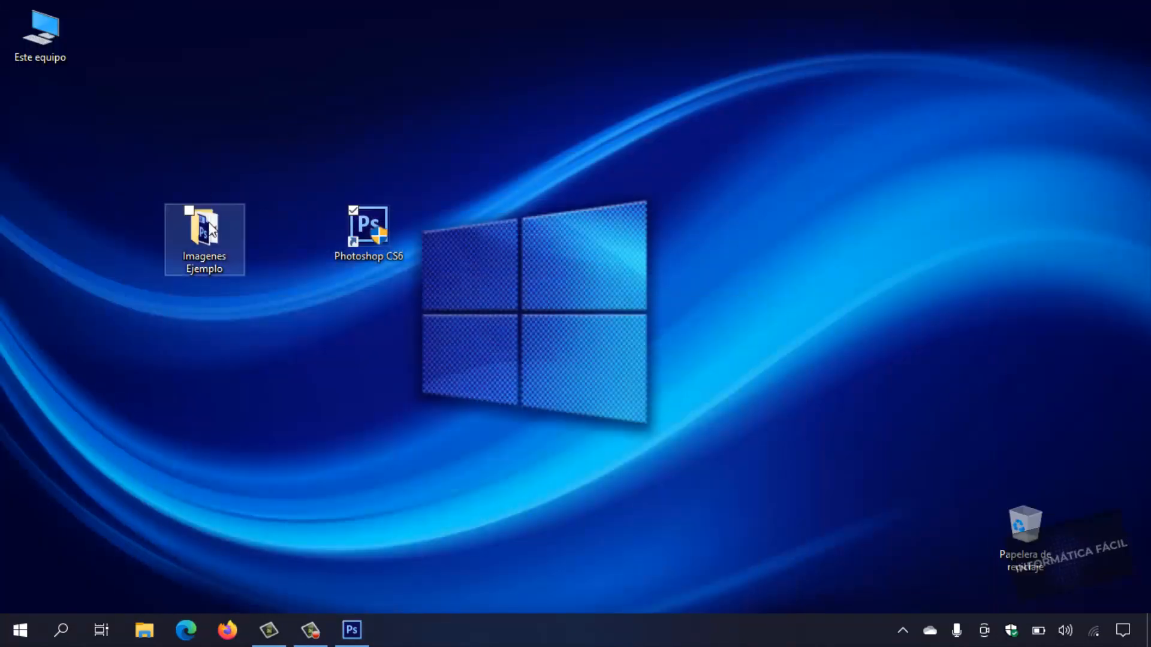
double_click(225, 243)
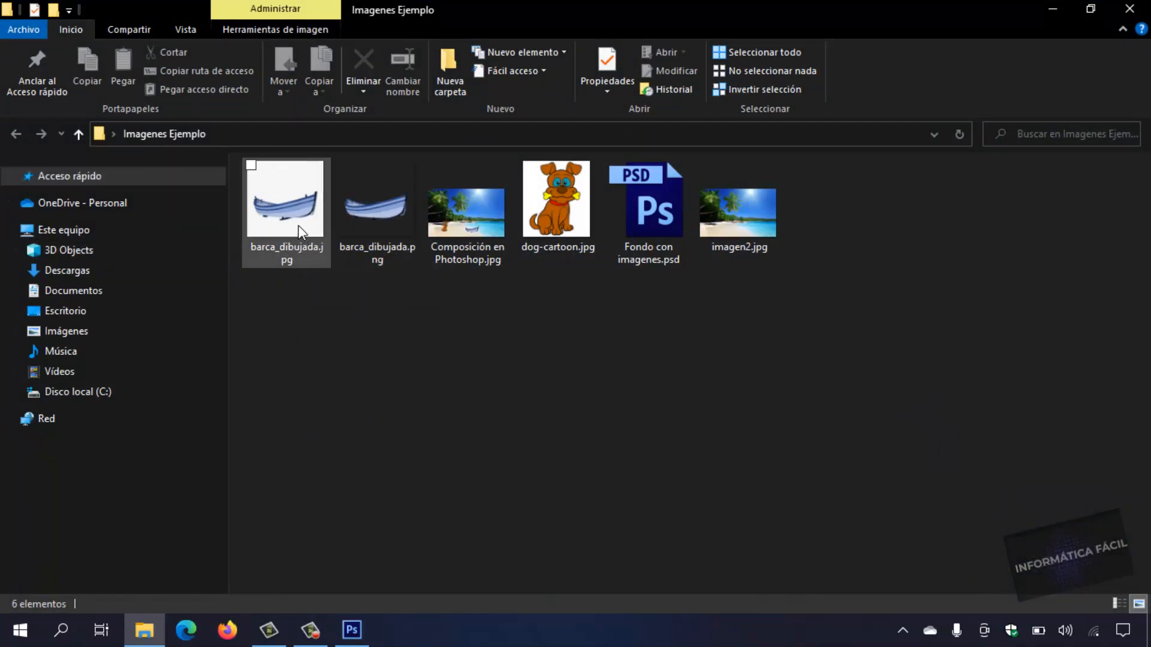
double_click(383, 226)
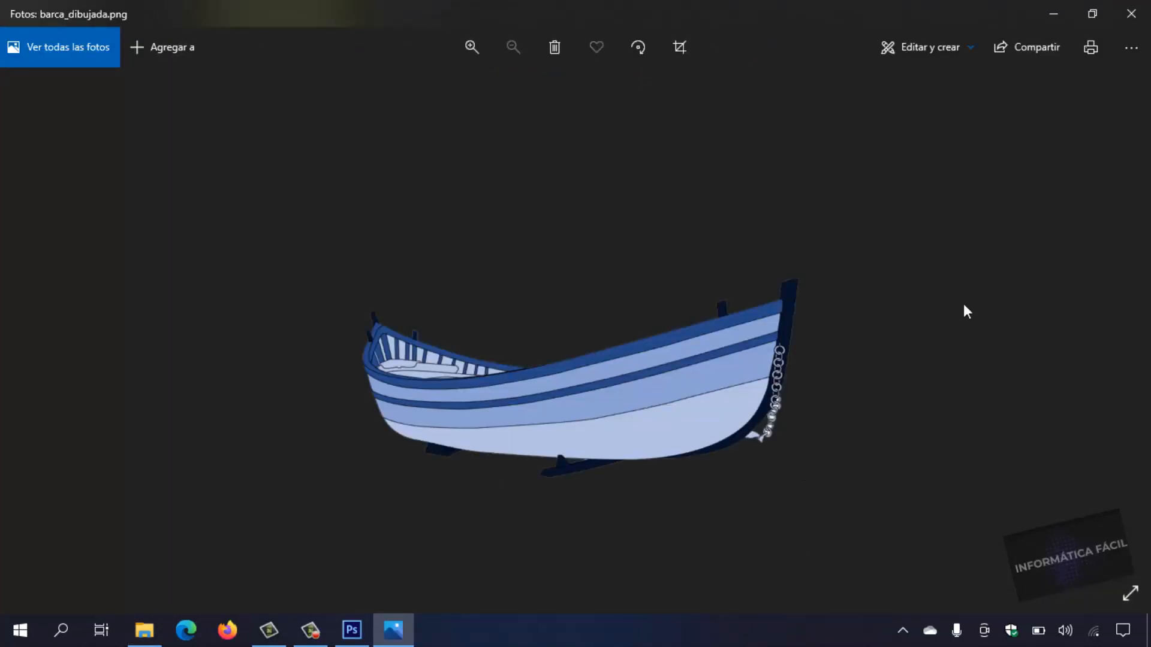
click(1131, 13)
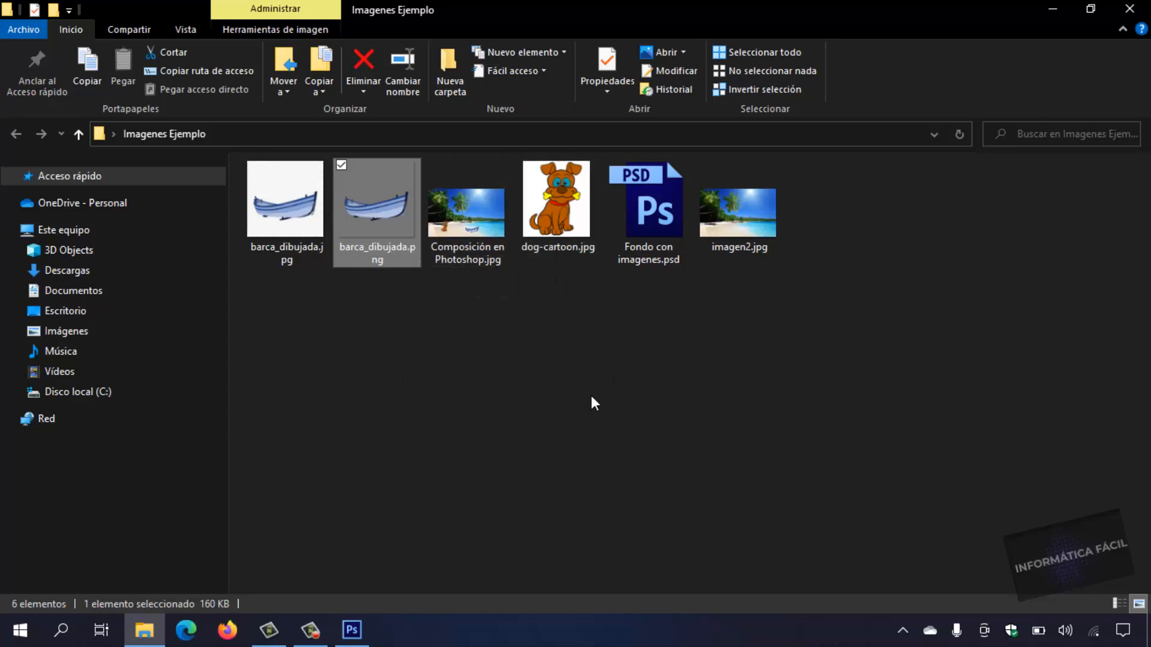
click(1129, 8)
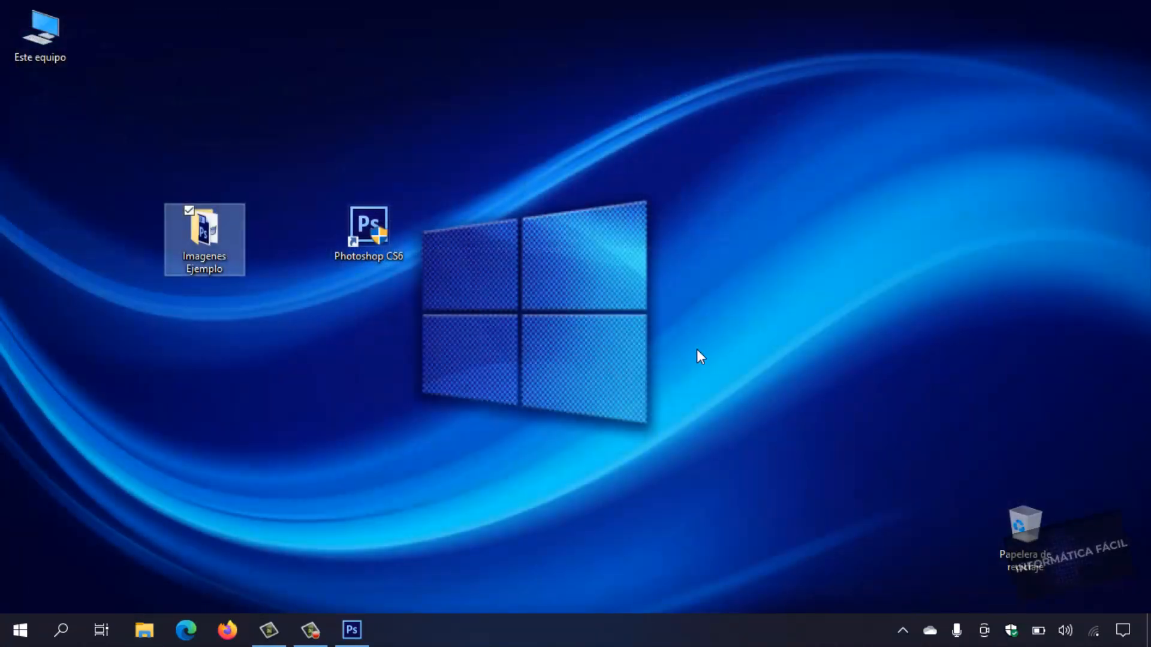
drag(208, 257, 243, 236)
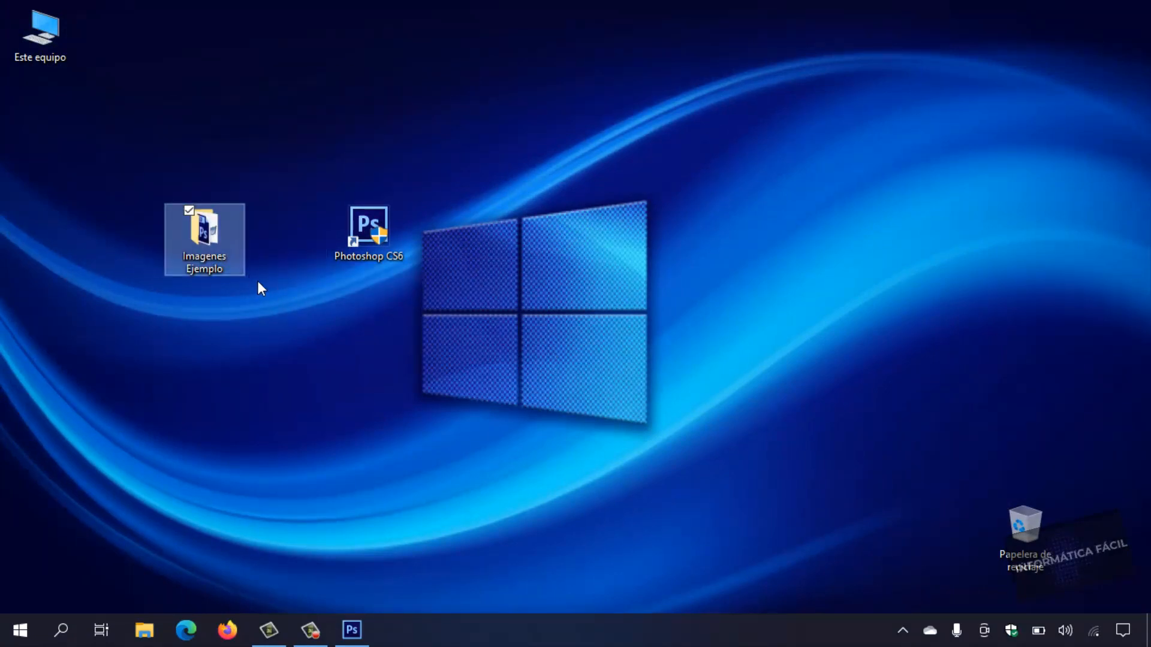